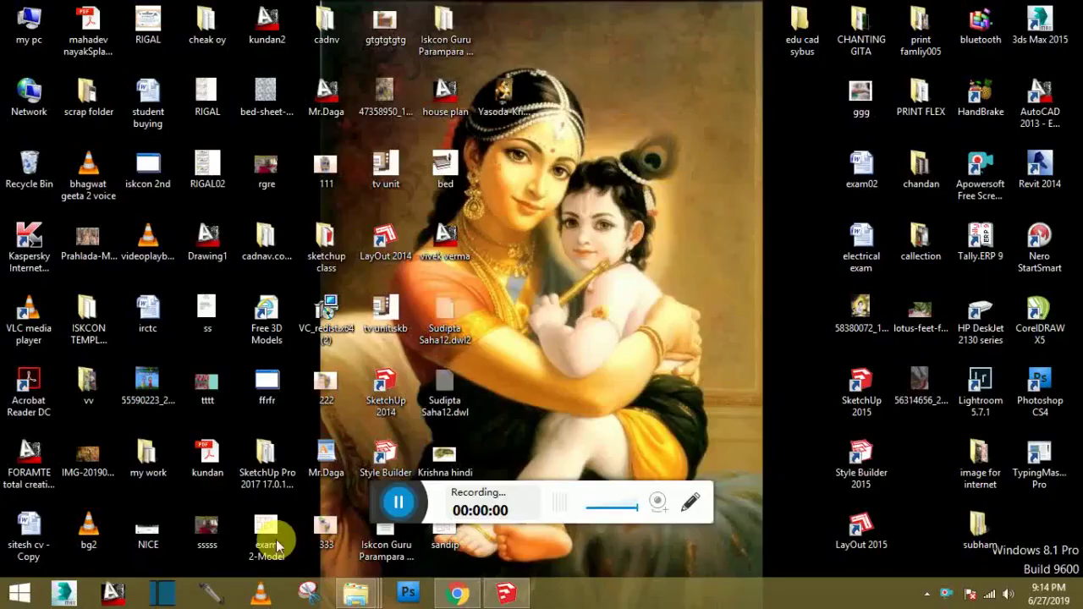
# - Restore the minimized SketchUp Pro window from the Windows taskbar
pyautogui.click(512, 595)
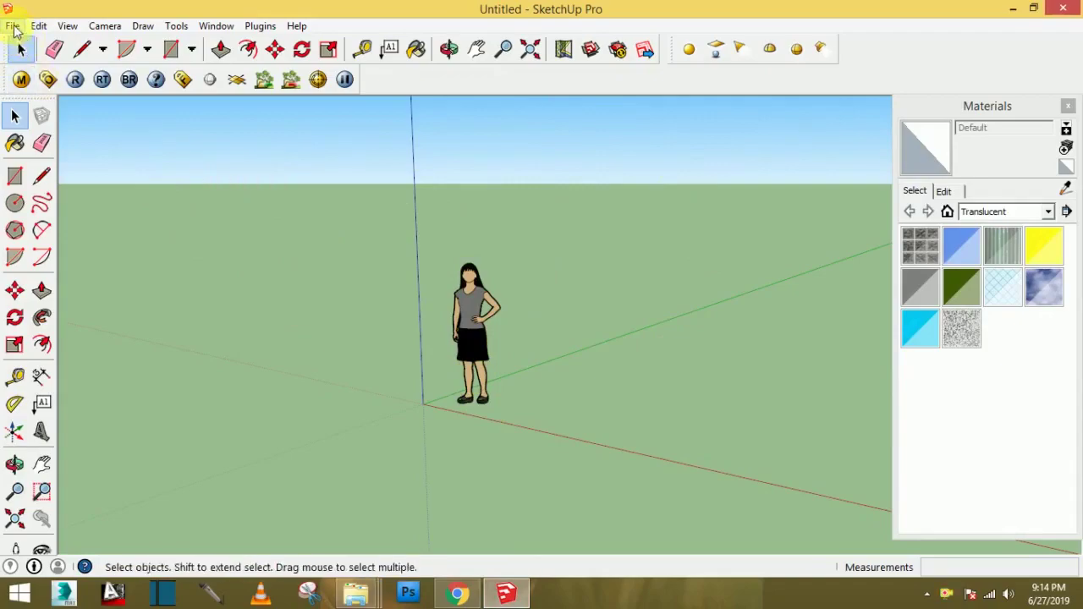
# - Start a File > Import with AutoCAD Files type; dismiss the file-not-found warning
pyautogui.click(12, 26)
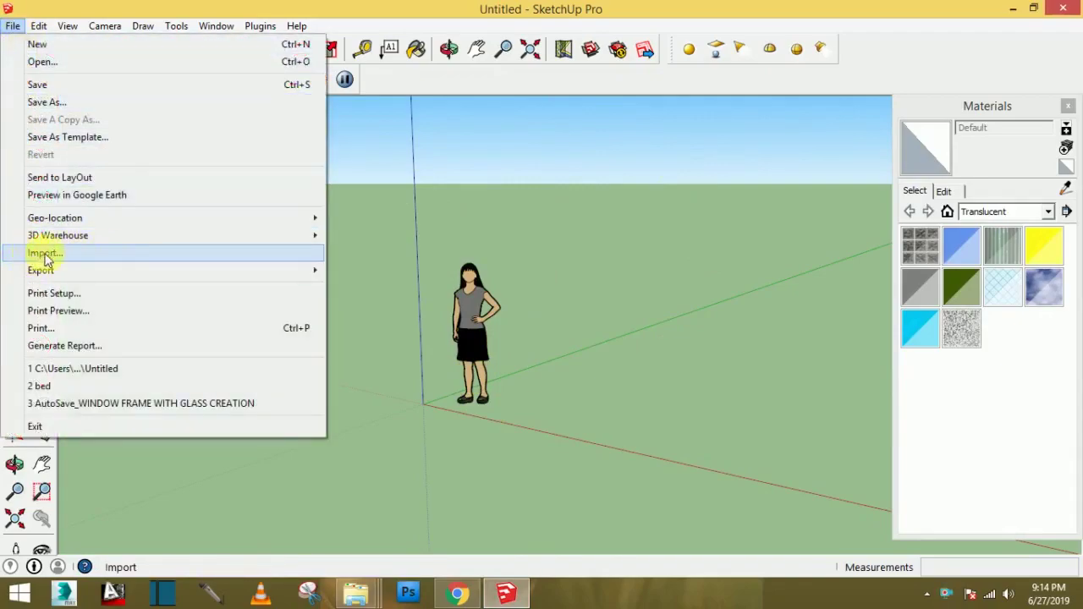
pyautogui.click(206, 256)
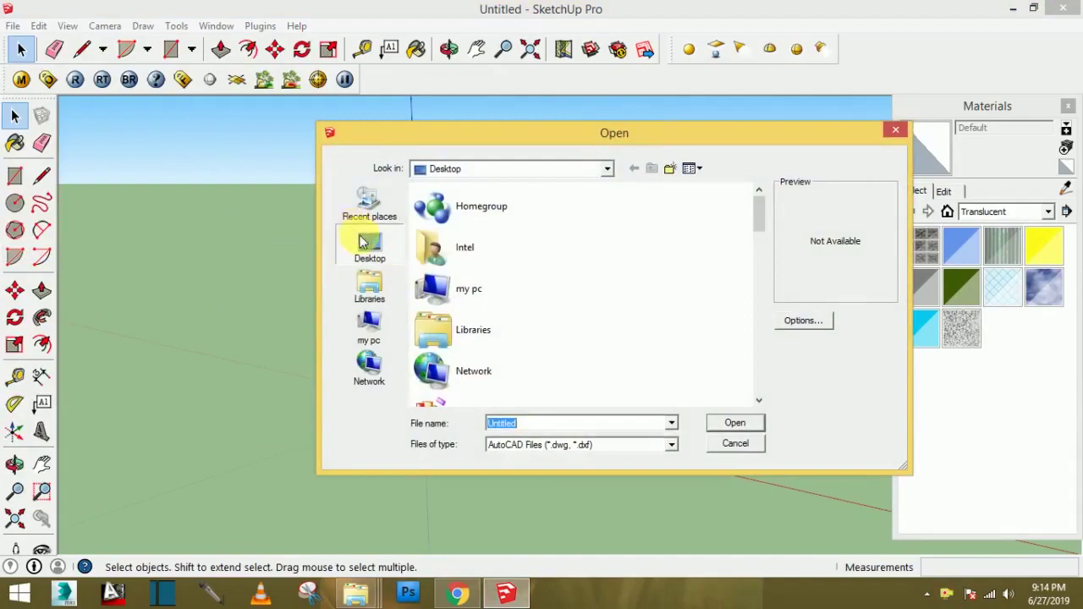
pyautogui.click(542, 453)
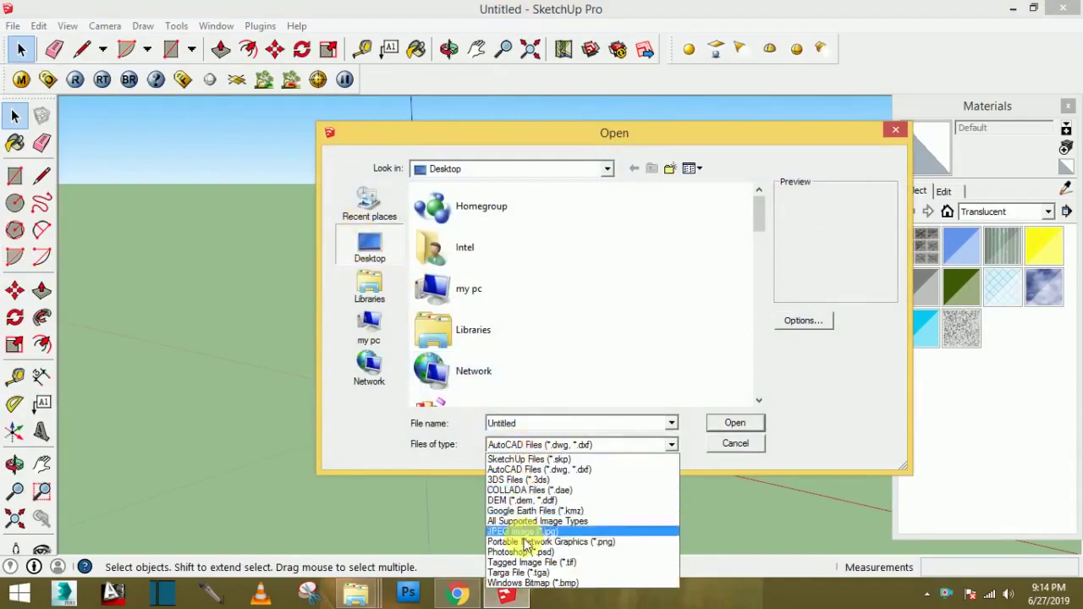
pyautogui.click(518, 470)
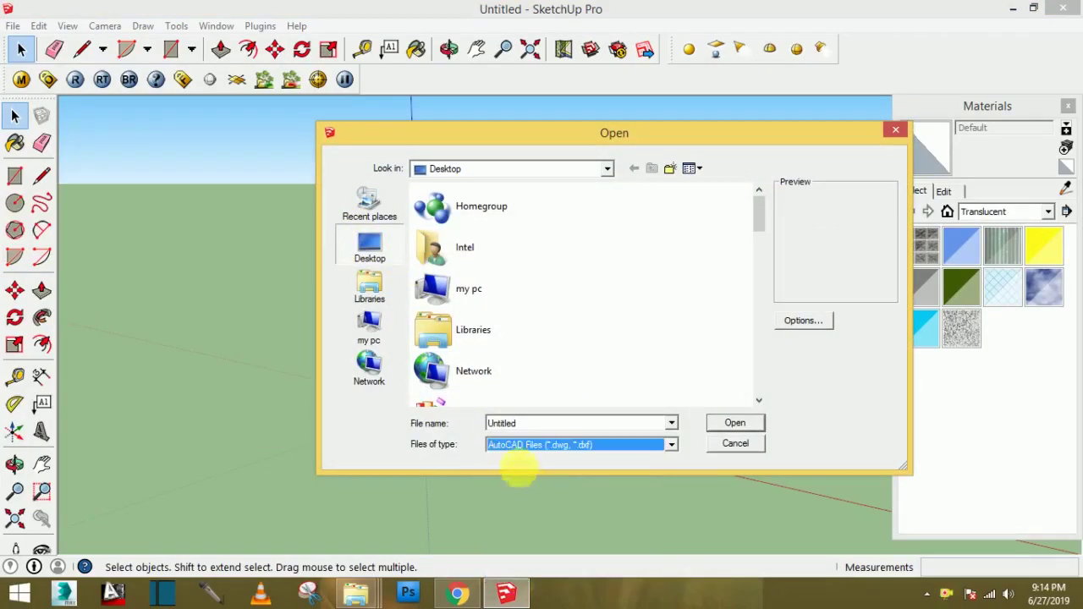
pyautogui.click(734, 425)
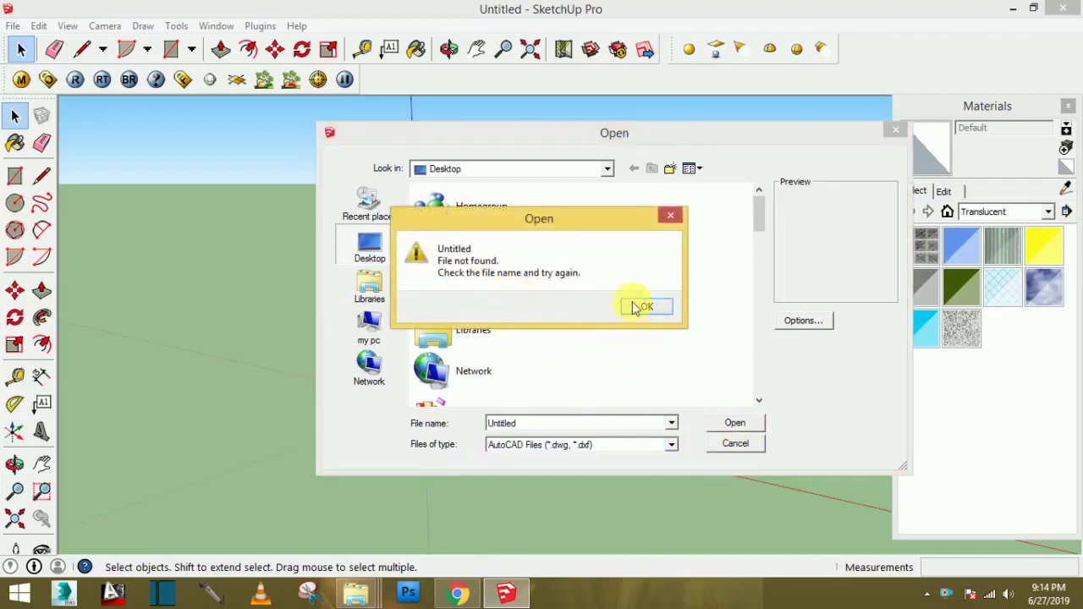
pyautogui.click(672, 221)
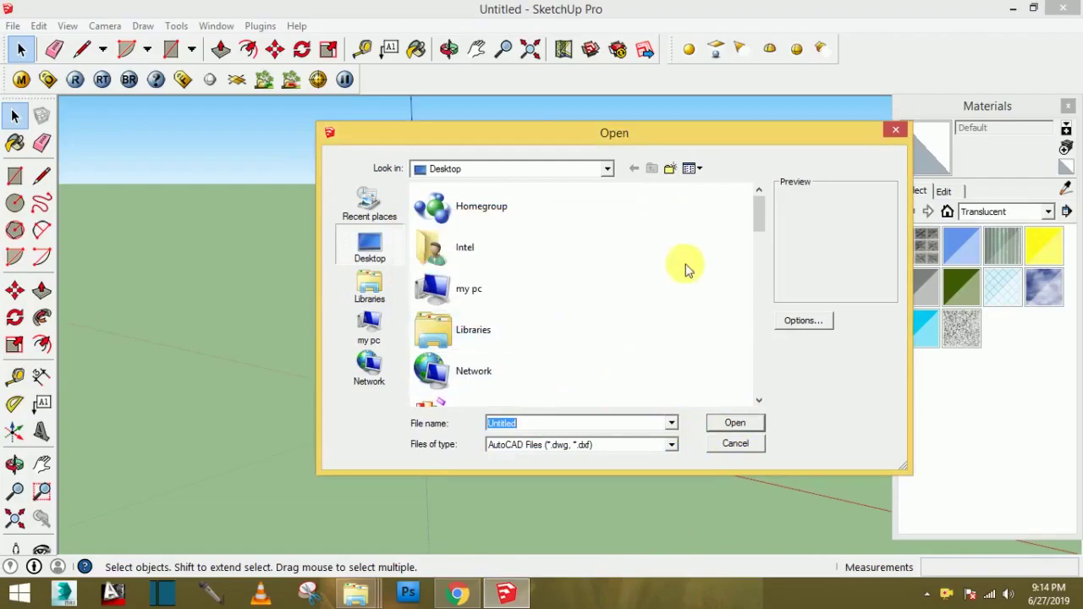
# - Retry importing the DWG, then cancel the file picker after another file-not-found warning
pyautogui.moveTo(759, 211); pyautogui.dragTo(758, 376)
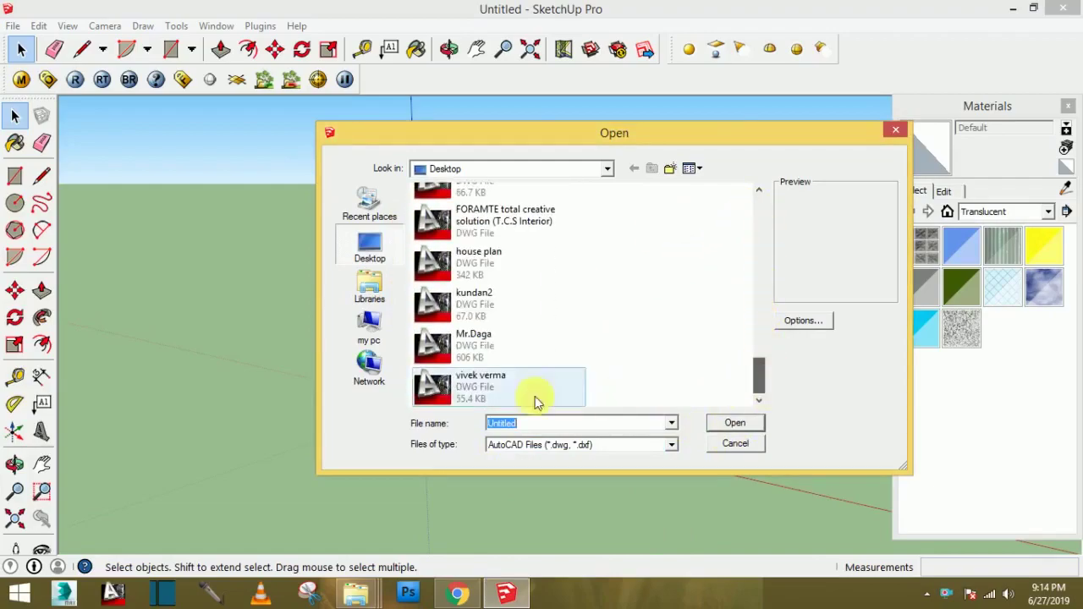
pyautogui.click(726, 424)
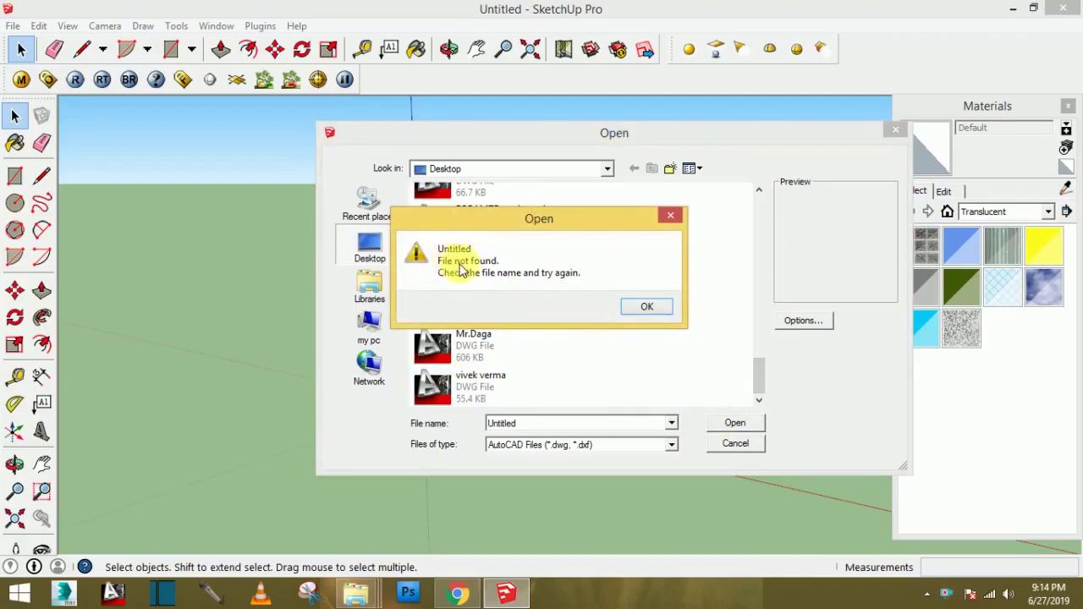
pyautogui.click(646, 308)
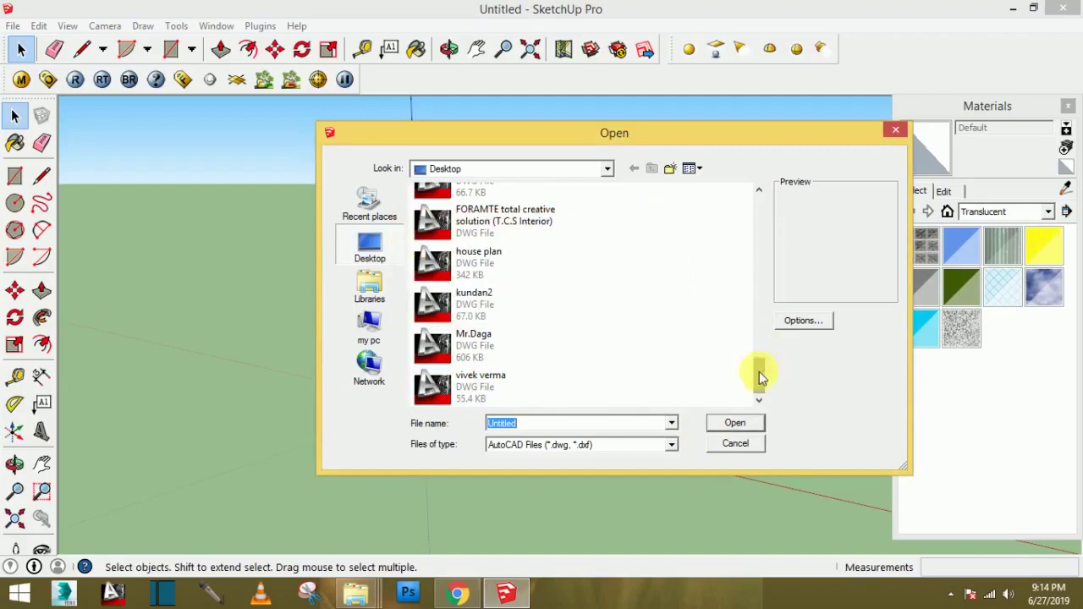
pyautogui.scroll(1, 759, 371)
pyautogui.scroll(-1, 756, 362)
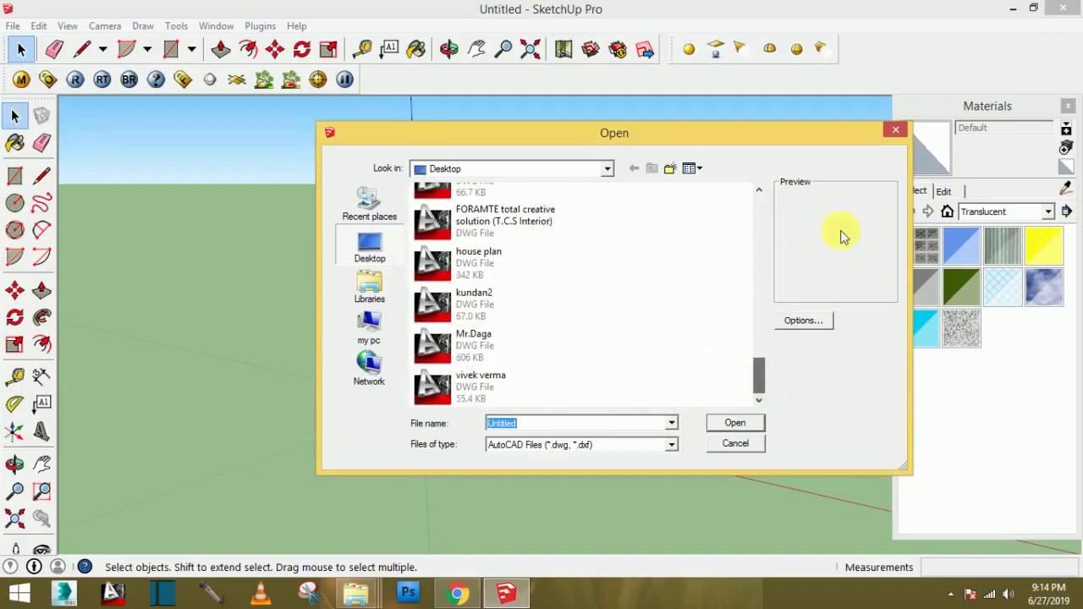
pyautogui.click(902, 138)
# - Import the DWG floor plan from the Desktop and close the import summary
pyautogui.click(14, 27)
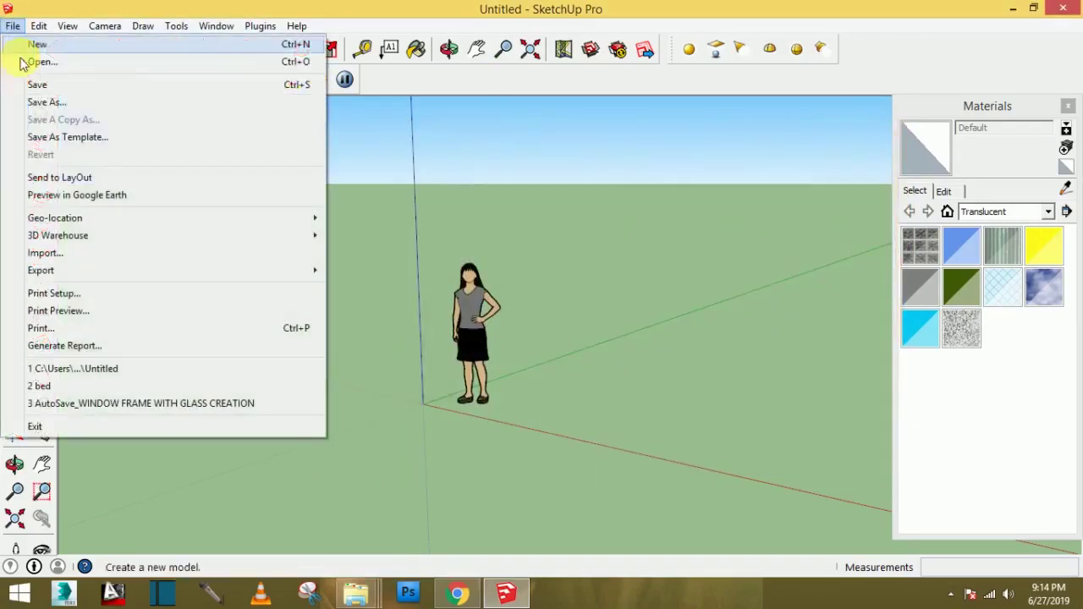
pyautogui.click(44, 254)
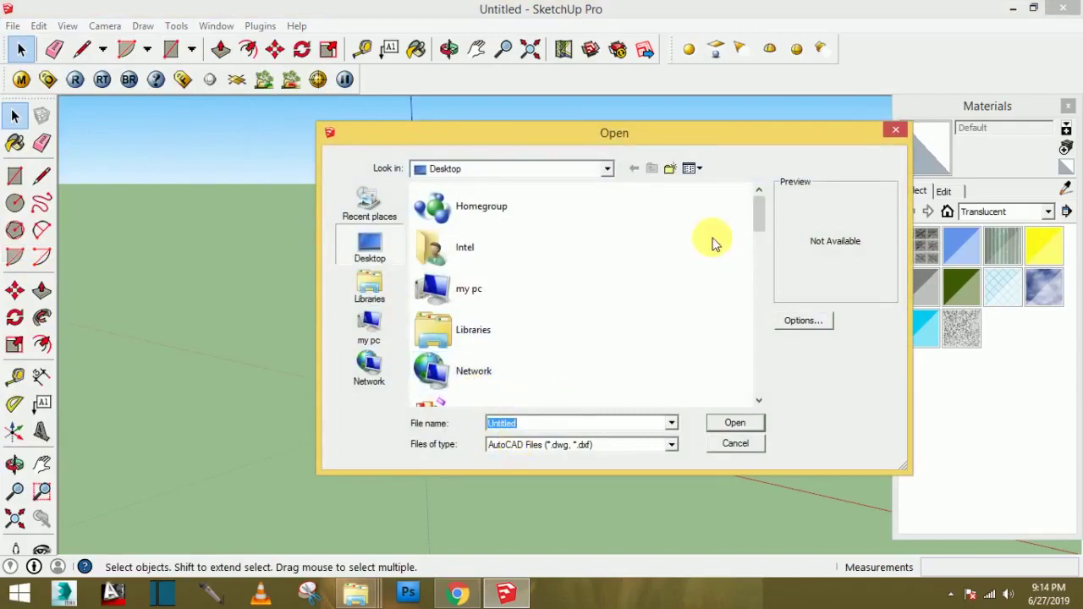
pyautogui.moveTo(759, 222); pyautogui.dragTo(762, 372)
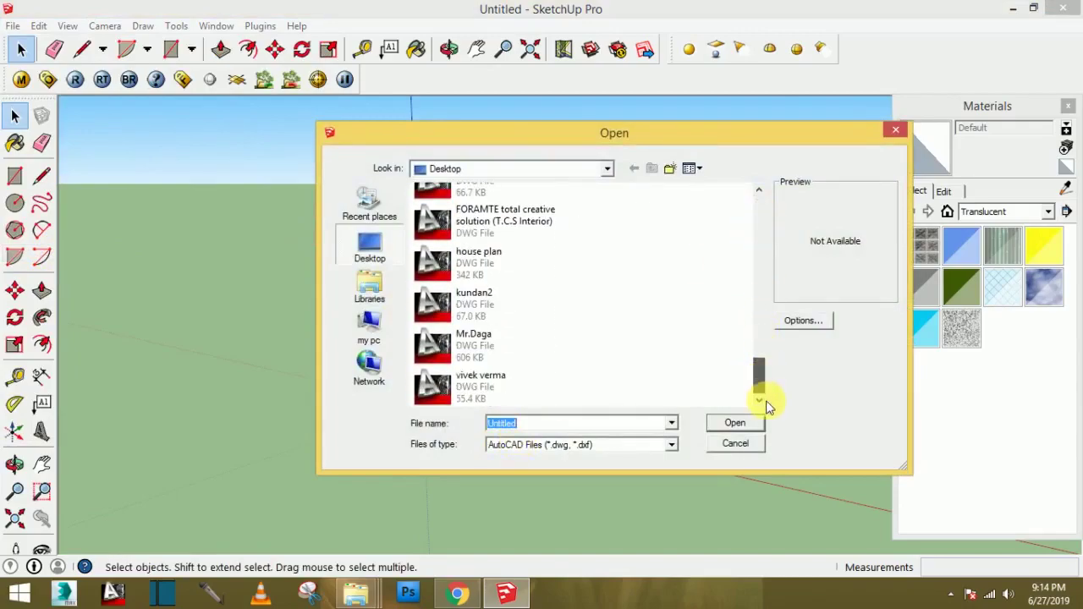
pyautogui.doubleClick(542, 389)
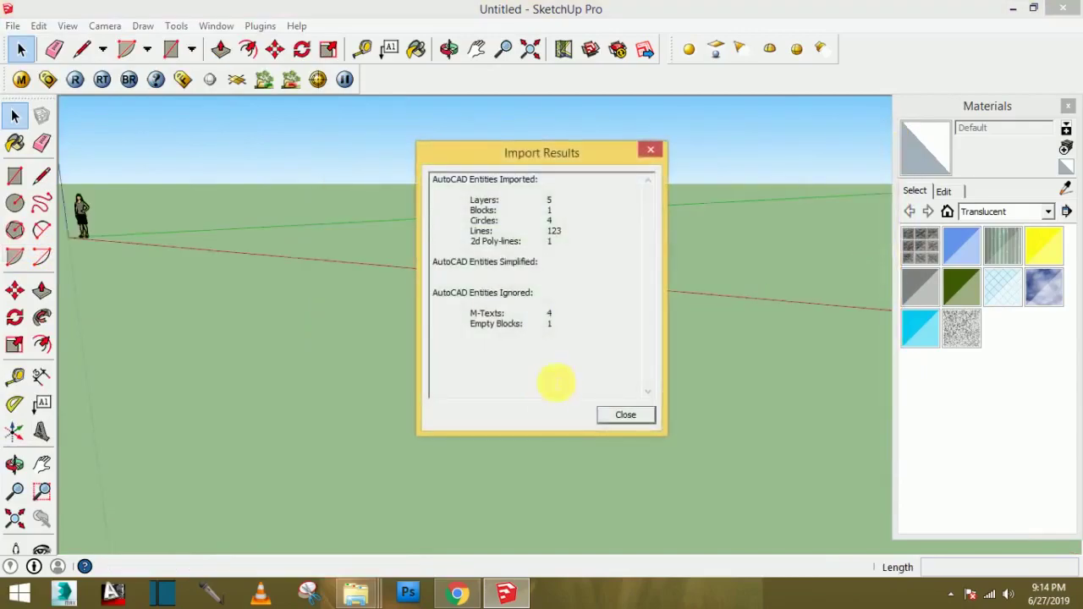
pyautogui.click(626, 414)
# - Orbit to a top view of the imported plan and zoom in on the lower walls
pyautogui.moveTo(496, 278)
pyautogui.mouseDown(button='middle')
pyautogui.moveTo(584, 372)
pyautogui.moveTo(754, 285)
pyautogui.moveTo(542, 271)
pyautogui.moveTo(743, 300)
pyautogui.moveTo(608, 298)
pyautogui.moveTo(512, 271)
pyautogui.moveTo(581, 297)
pyautogui.moveTo(387, 256)
pyautogui.moveTo(694, 251)
pyautogui.moveTo(370, 307)
pyautogui.moveTo(546, 391)
pyautogui.moveTo(440, 358)
pyautogui.moveTo(449, 338)
pyautogui.moveTo(321, 351)
pyautogui.moveTo(324, 296)
pyautogui.moveTo(457, 350)
pyautogui.moveTo(424, 350)
pyautogui.mouseUp(button='middle')
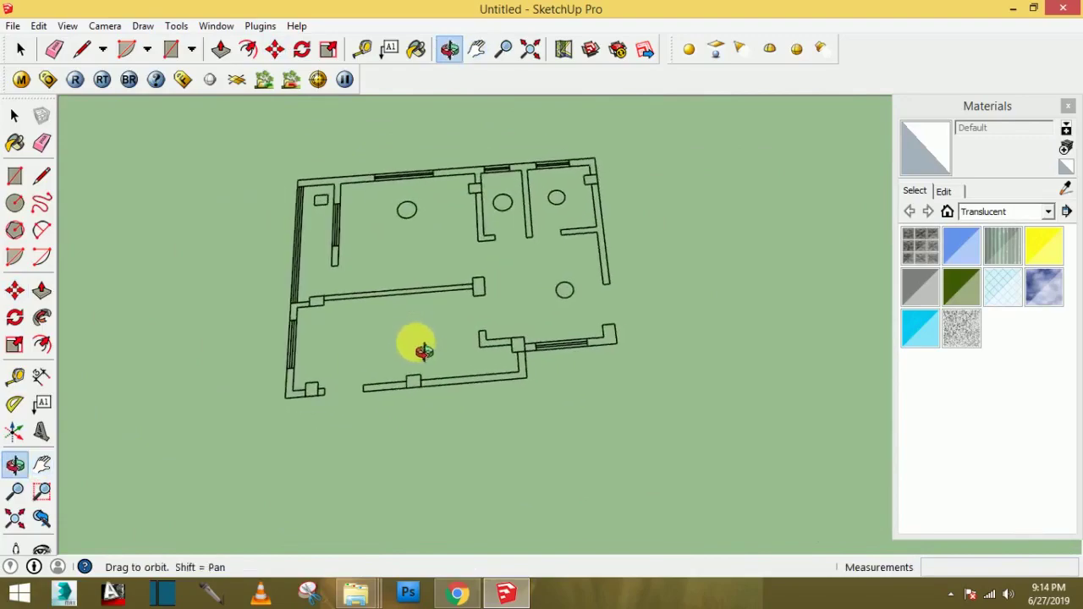
pyautogui.click(42, 176)
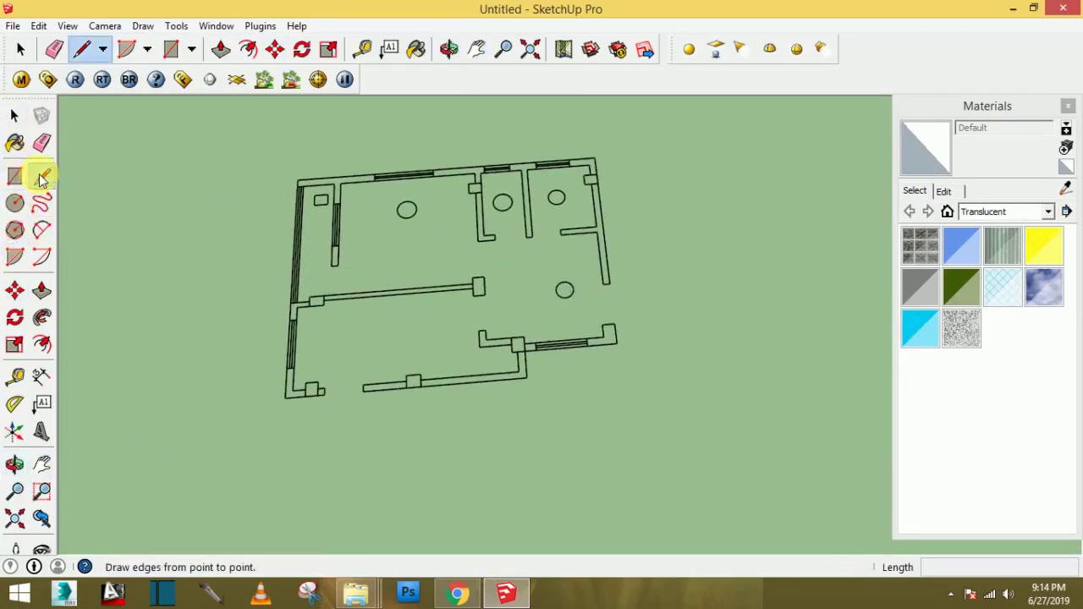
pyautogui.scroll(2, 448, 399)
pyautogui.scroll(2, 364, 385)
pyautogui.scroll(2, 334, 382)
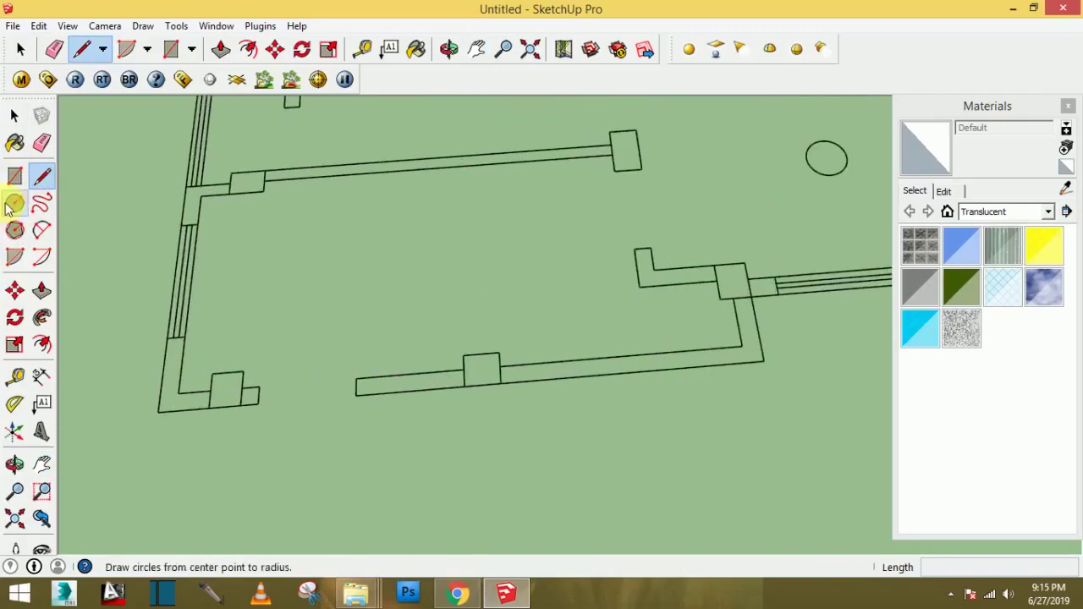
pyautogui.click(15, 175)
# - Fill the bottom wall strip, small pier and long bottom wall run with rectangle faces
pyautogui.scroll(2, 314, 372)
pyautogui.click(291, 389)
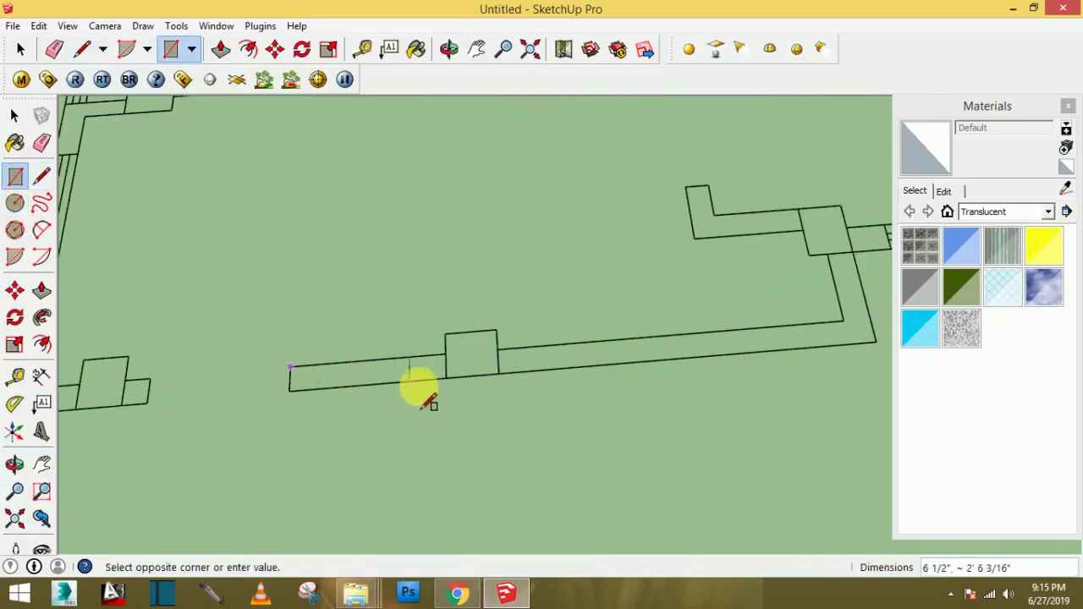
pyautogui.click(446, 357)
pyautogui.click(446, 332)
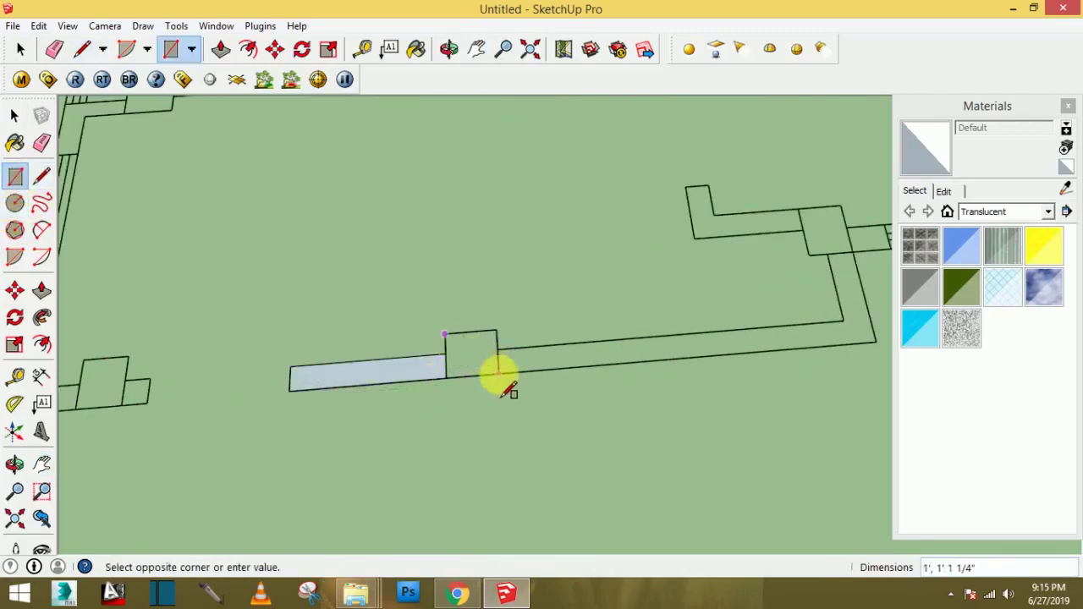
pyautogui.click(498, 377)
pyautogui.click(498, 349)
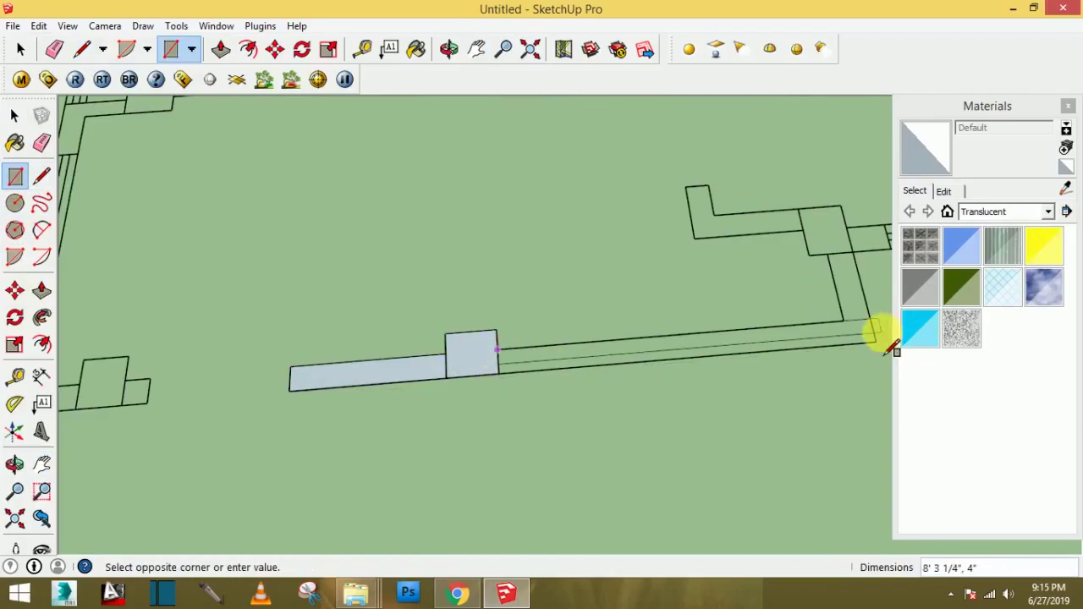
pyautogui.click(884, 357)
# - Fill the wall end, the square at the bend and the wall arm with faces
pyautogui.moveTo(883, 355); pyautogui.dragTo(696, 387, button='middle')
pyautogui.scroll(-3, 695, 389)
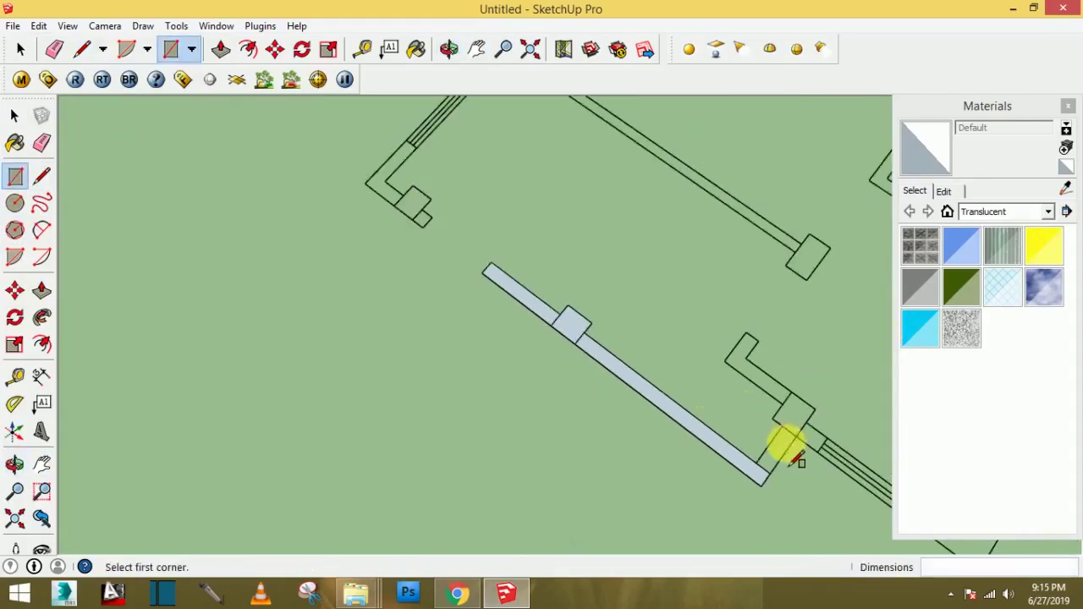
pyautogui.scroll(2, 790, 442)
pyautogui.click(801, 438)
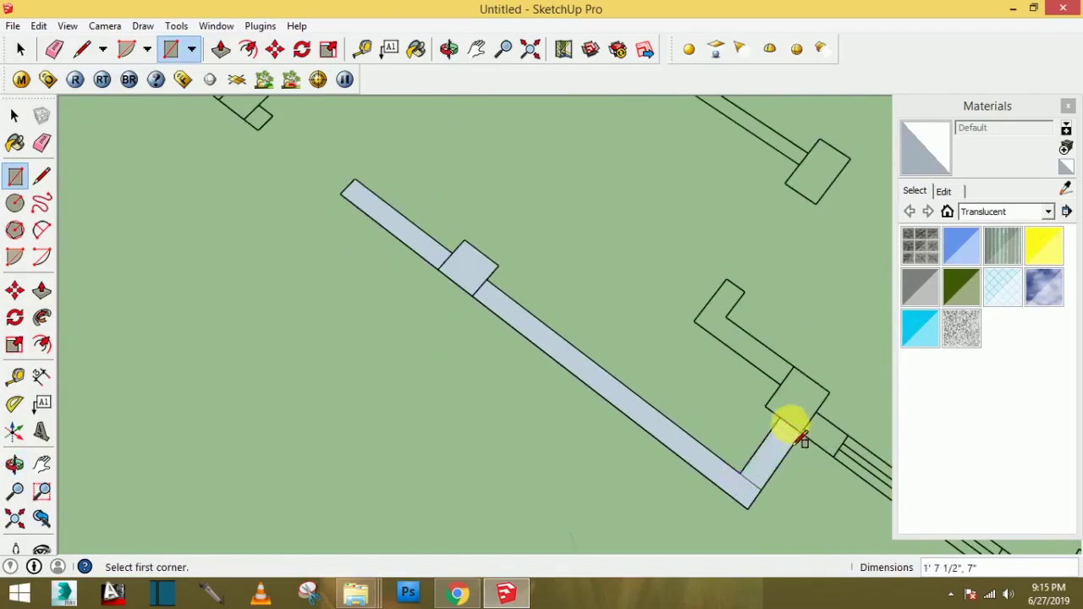
pyautogui.click(774, 420)
pyautogui.click(827, 394)
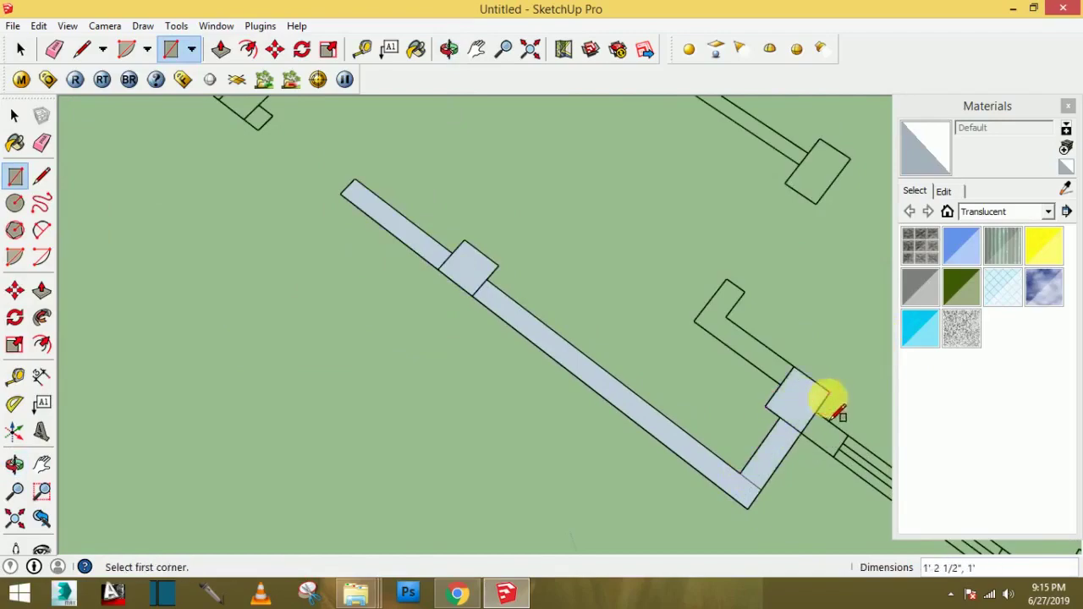
pyautogui.click(794, 370)
pyautogui.click(710, 326)
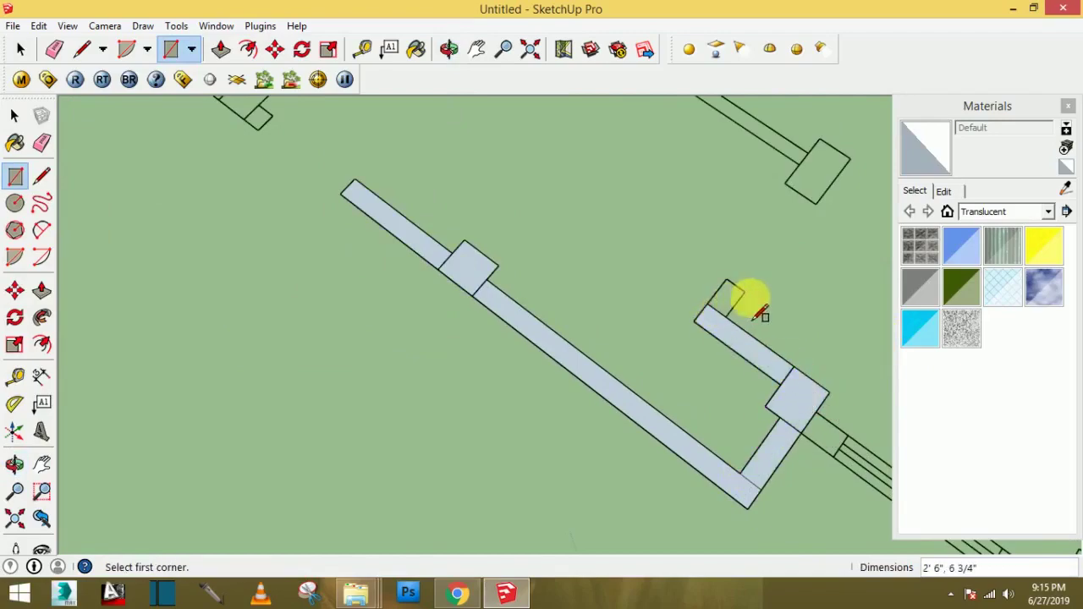
# - Close the short wall arm's end with a small rectangle face
pyautogui.click(744, 292)
pyautogui.scroll(-2, 762, 334)
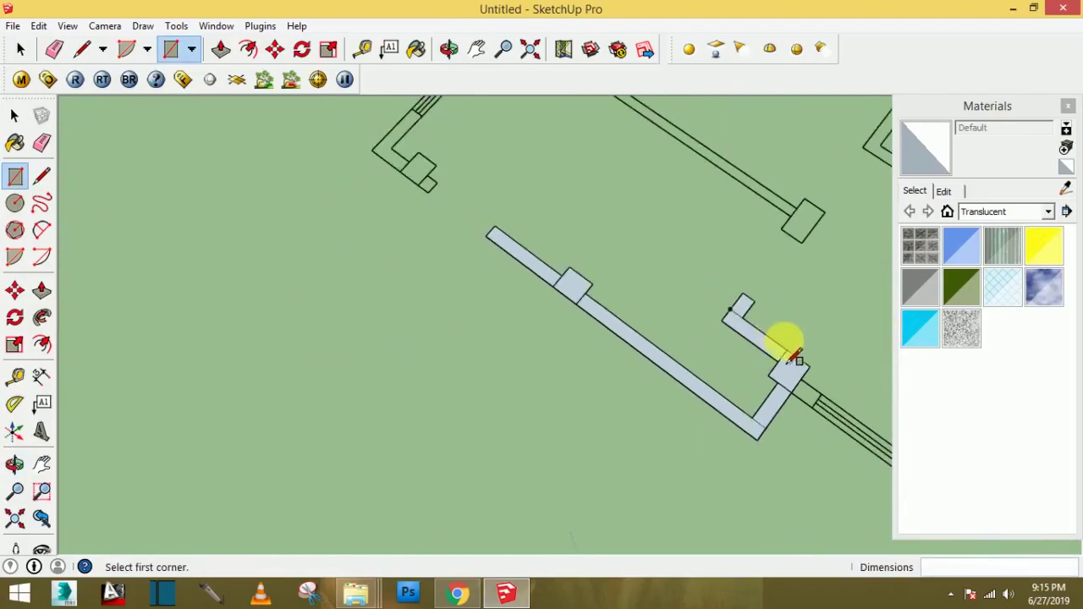
pyautogui.scroll(-1, 804, 359)
pyautogui.keyDown('shift'); pyautogui.moveTo(769, 382); pyautogui.dragTo(586, 375, button='middle'); pyautogui.keyUp('shift')
pyautogui.scroll(2, 496, 363)
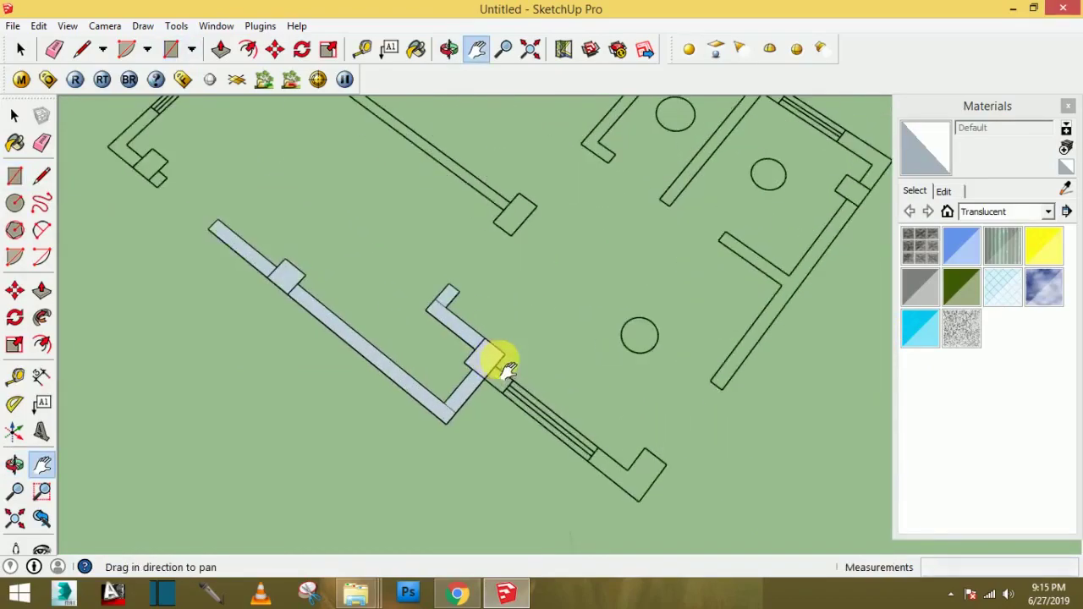
pyautogui.scroll(1, 527, 370)
pyautogui.press('r')
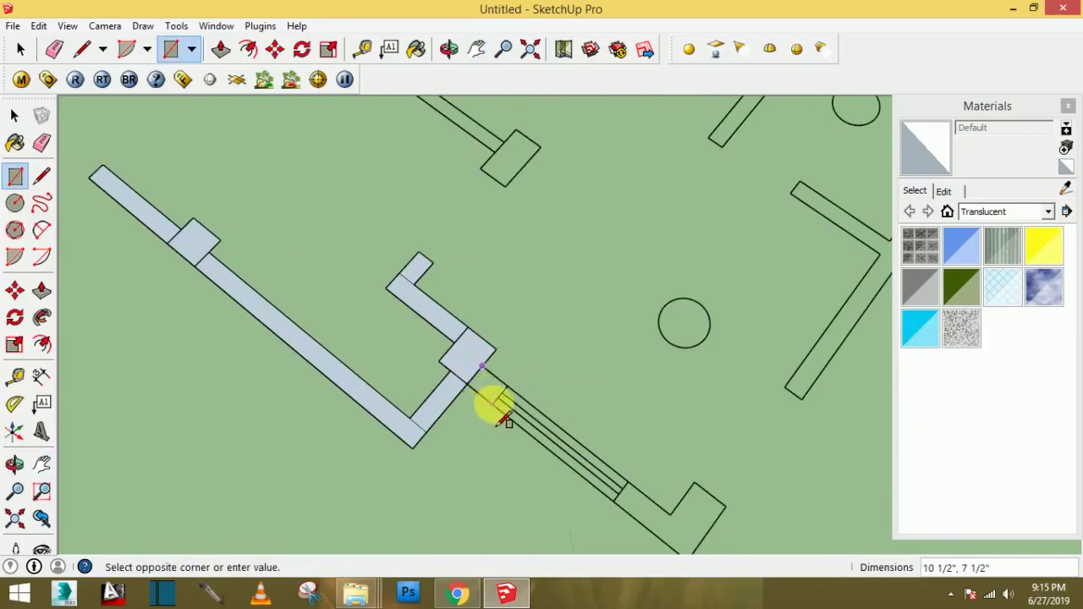
pyautogui.click(506, 420)
# - Fill the remaining lower wall strip and end, then start a line at the partition wall's end
pyautogui.scroll(-2, 531, 411)
pyautogui.scroll(2, 634, 459)
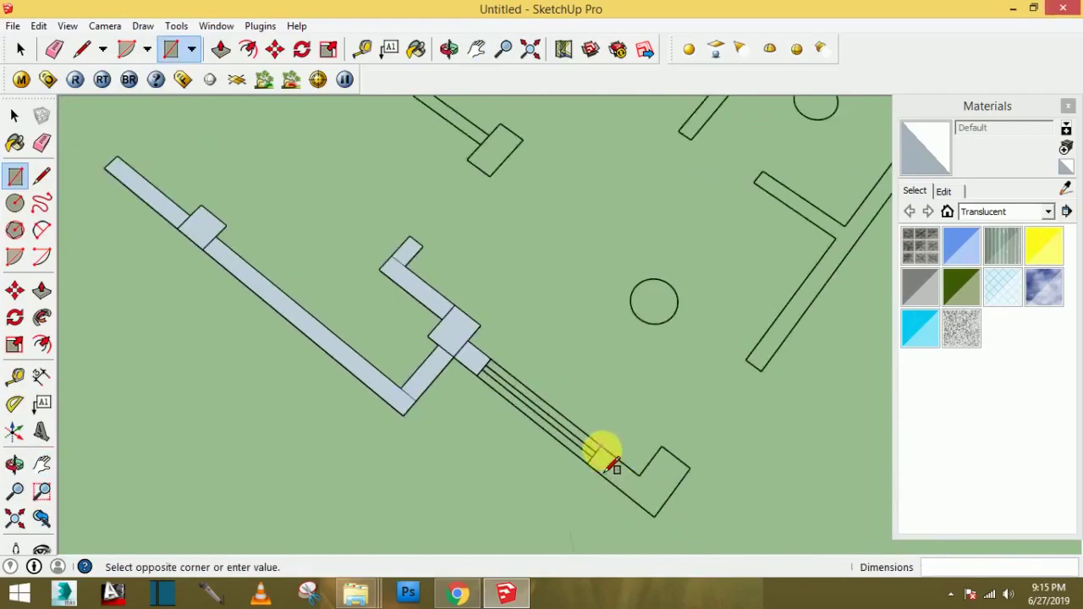
pyautogui.click(654, 515)
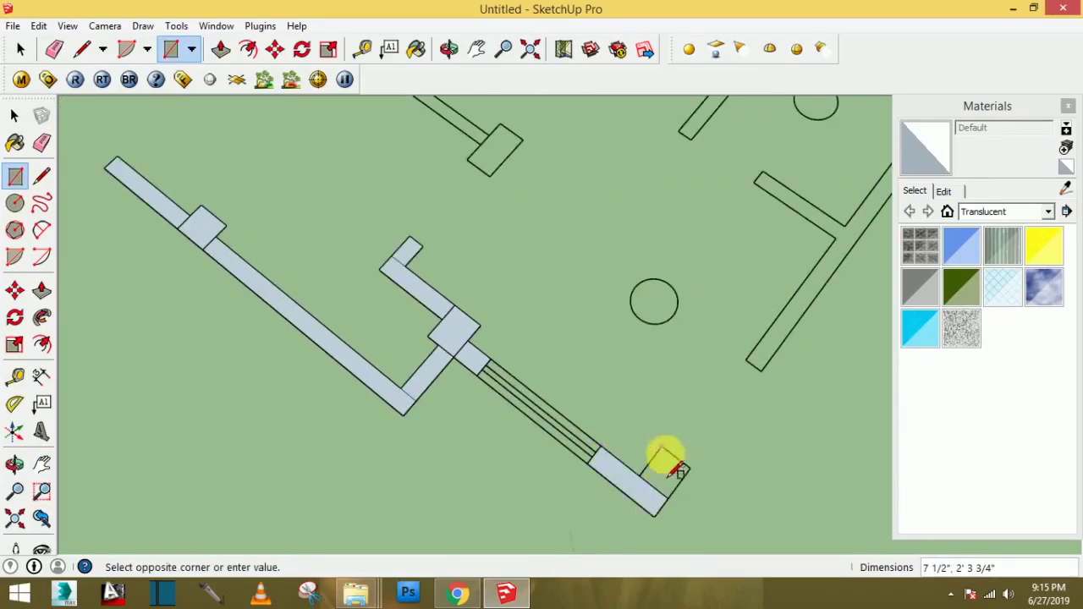
pyautogui.click(672, 500)
pyautogui.scroll(-2, 745, 380)
pyautogui.scroll(2, 766, 379)
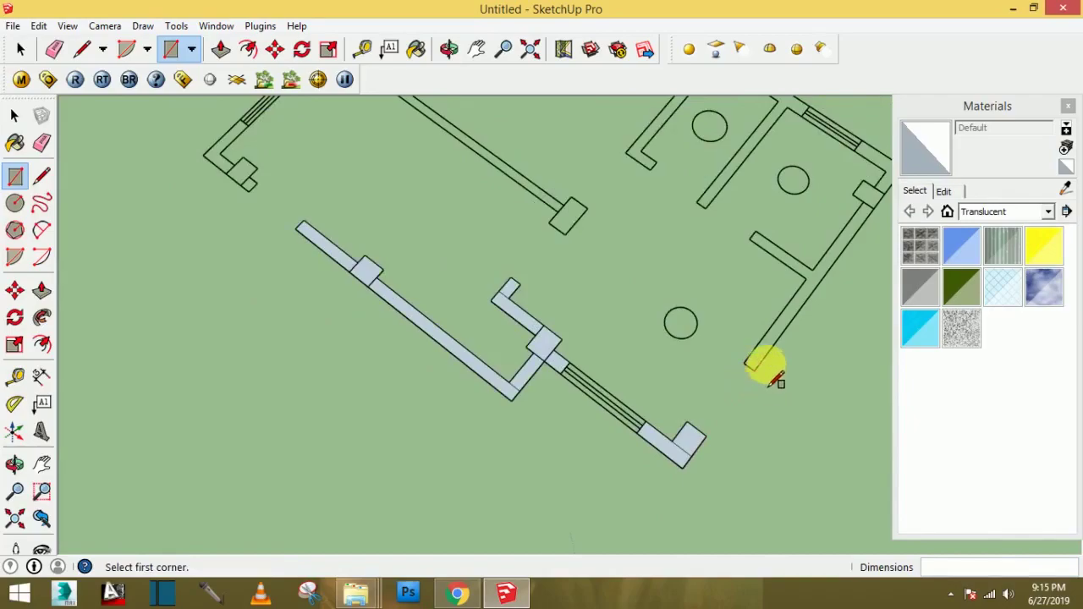
pyautogui.scroll(-2, 854, 320)
pyautogui.scroll(2, 872, 296)
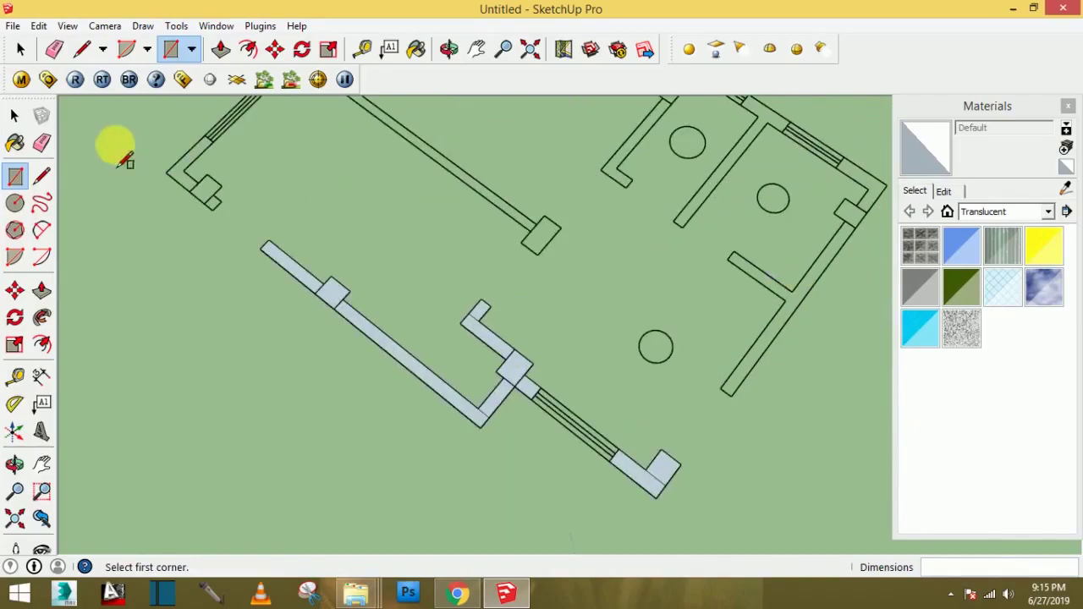
pyautogui.click(43, 174)
pyautogui.click(720, 388)
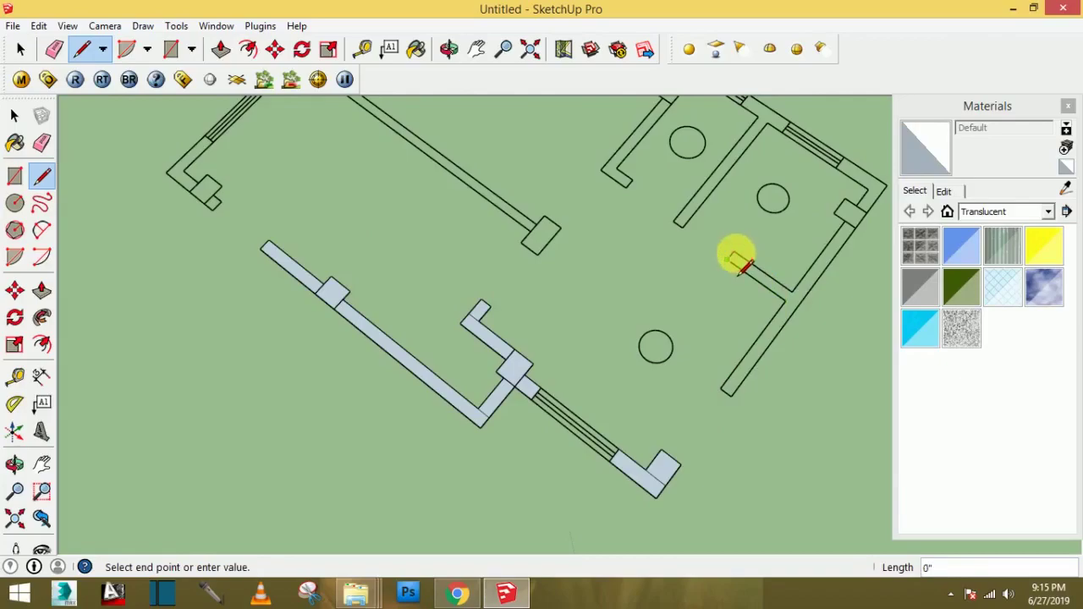
# - Trace lines along the right outer wall to close the right partition wall face
pyautogui.click(732, 251)
pyautogui.scroll(2, 735, 255)
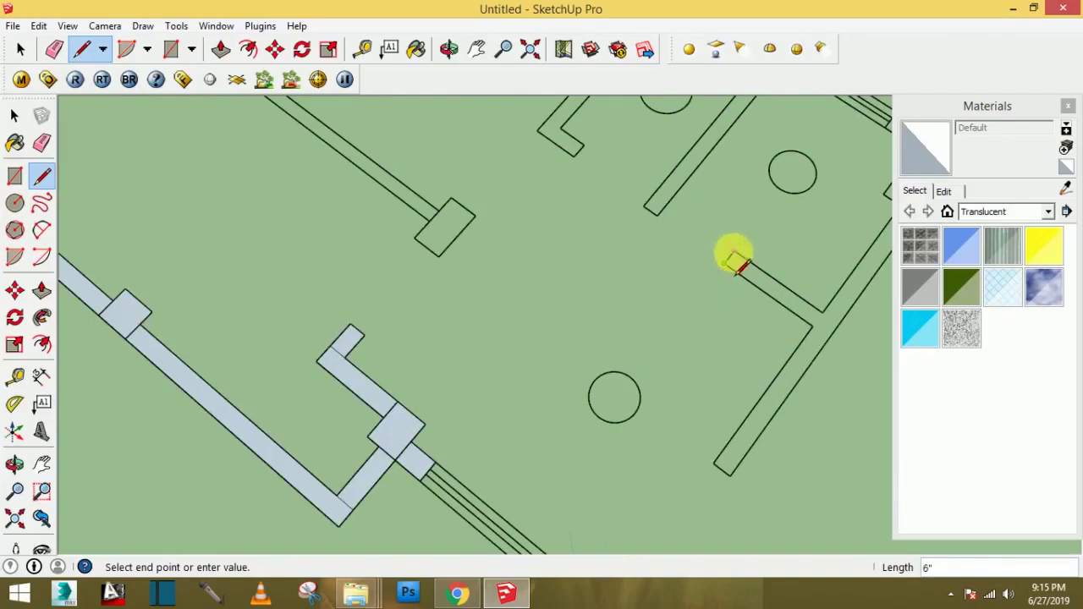
pyautogui.scroll(-2, 828, 314)
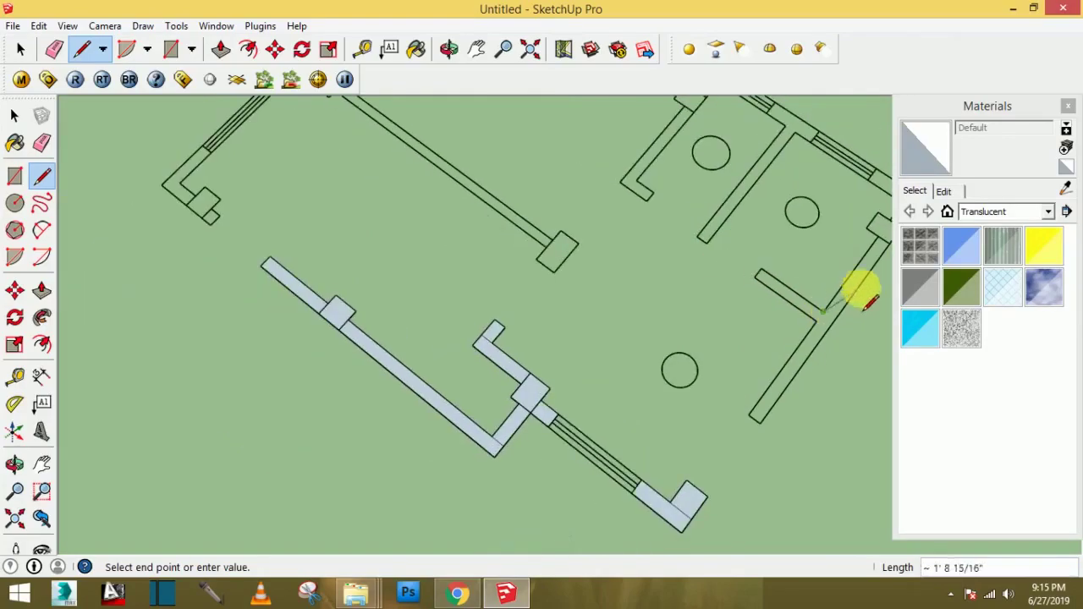
pyautogui.click(887, 247)
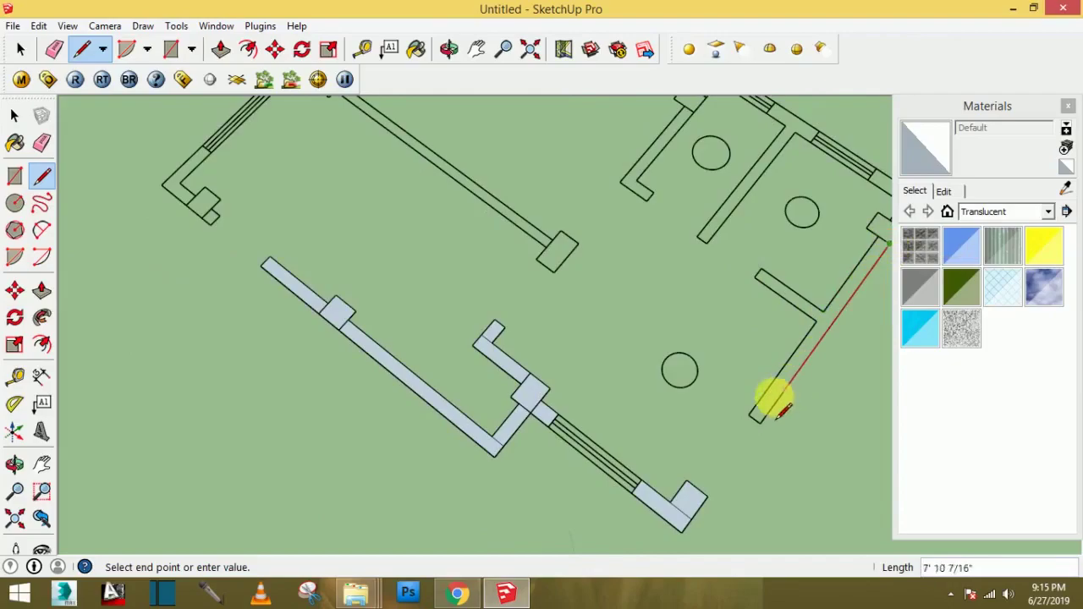
pyautogui.click(750, 427)
# - Draw lines around the upper-right wall corner to fill it as a face
pyautogui.scroll(-1, 822, 350)
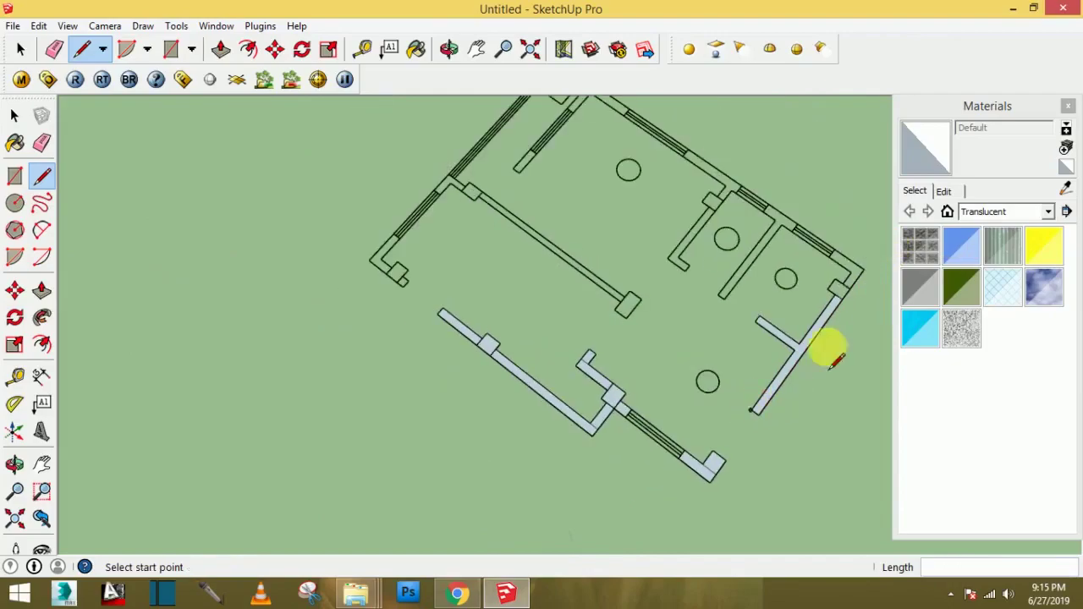
pyautogui.scroll(1, 852, 280)
pyautogui.scroll(2, 829, 292)
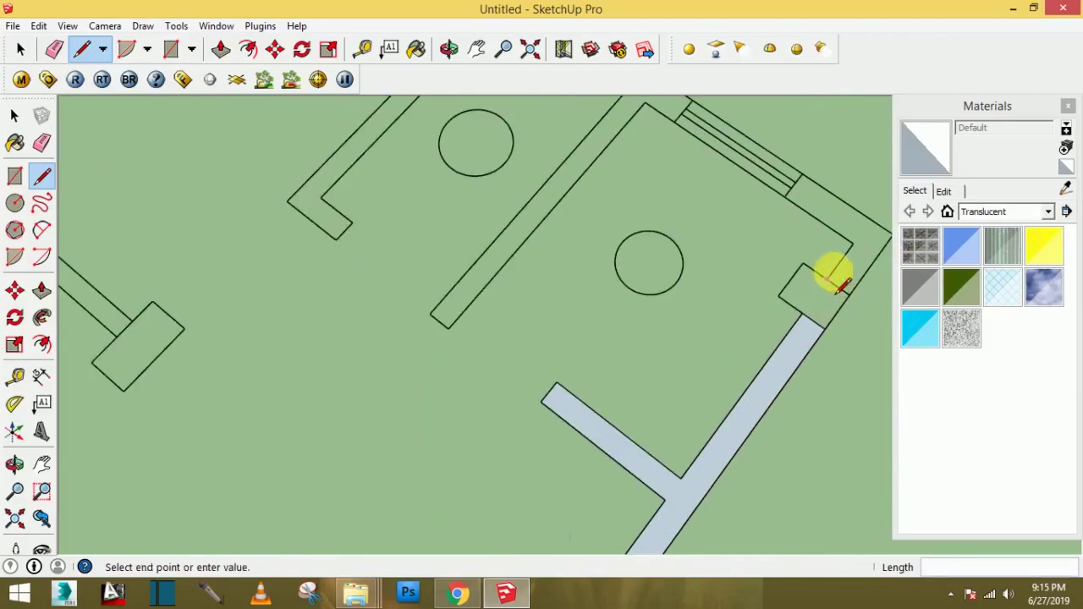
pyautogui.click(852, 244)
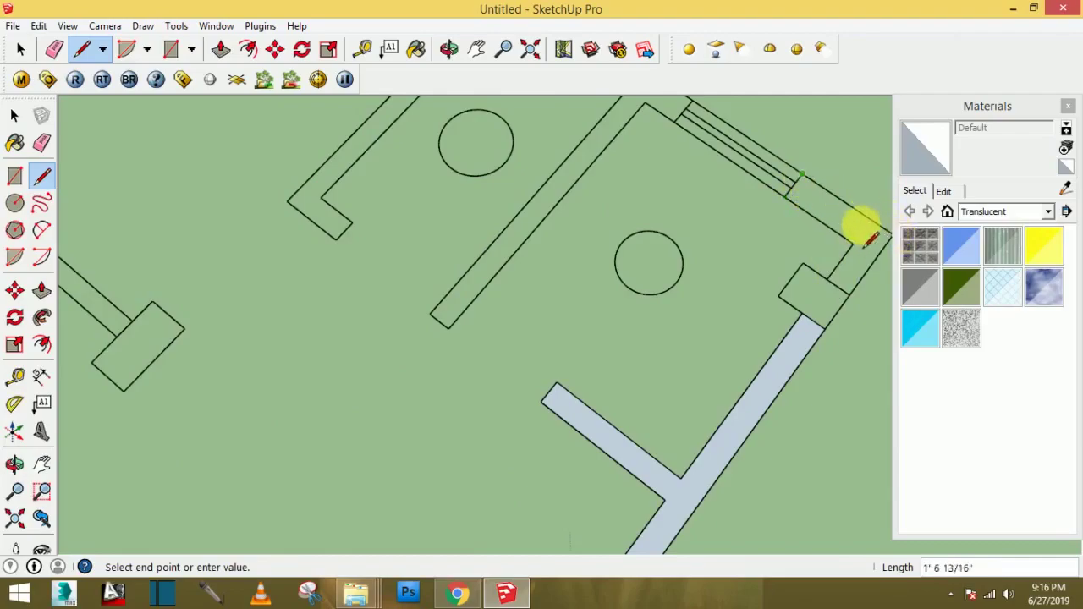
pyautogui.scroll(-1, 884, 246)
pyautogui.click(888, 236)
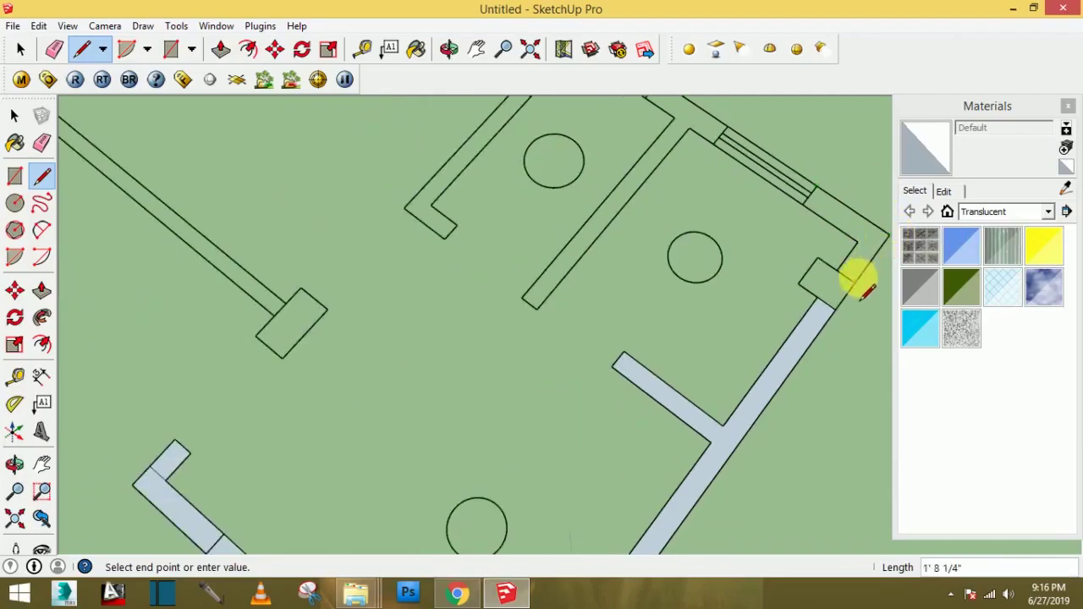
pyautogui.click(841, 272)
# - Draw a line across the top wall gap to fill the top walls, then zoom to check
pyautogui.scroll(-1, 812, 203)
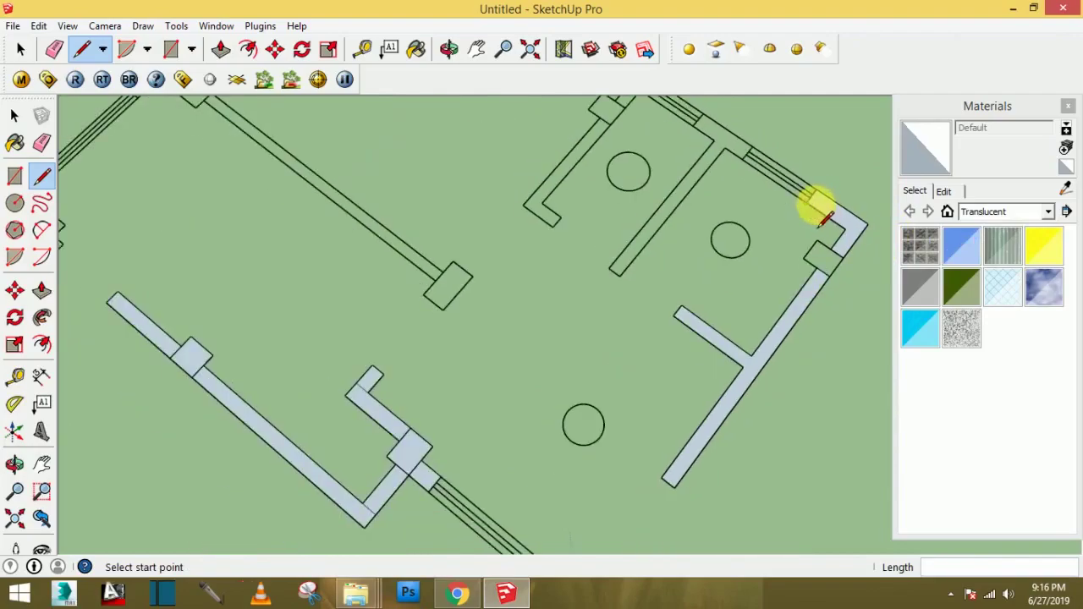
pyautogui.scroll(-2, 753, 177)
pyautogui.scroll(2, 732, 152)
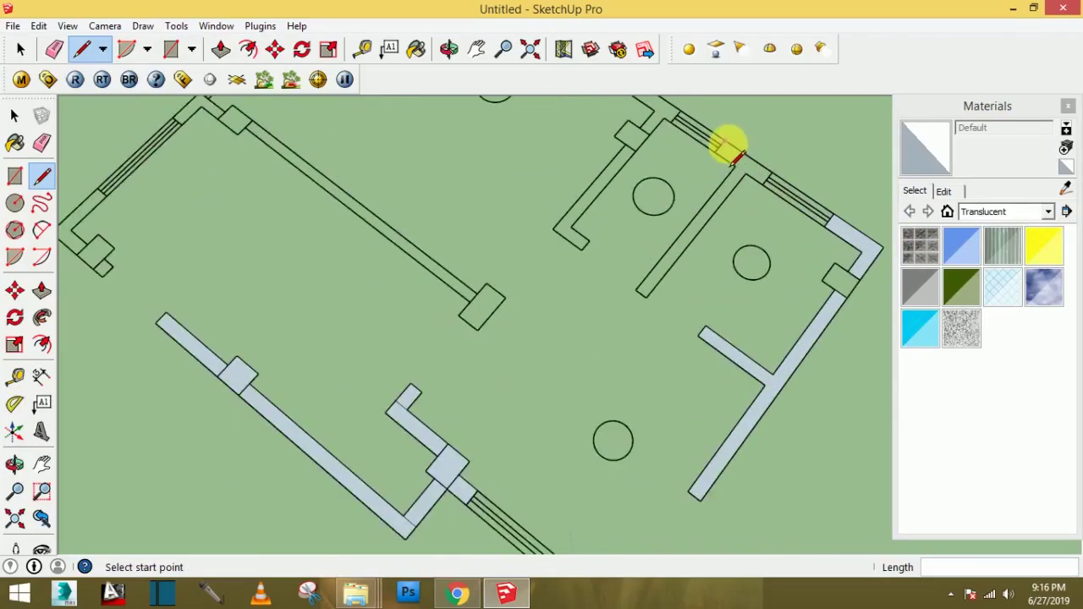
pyautogui.click(733, 159)
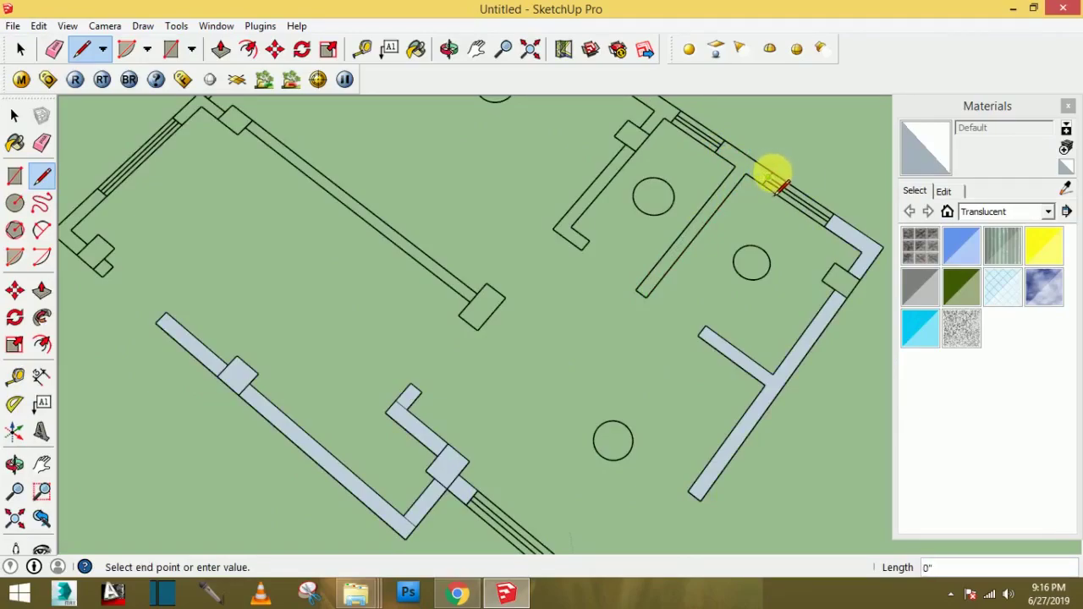
pyautogui.scroll(2, 761, 174)
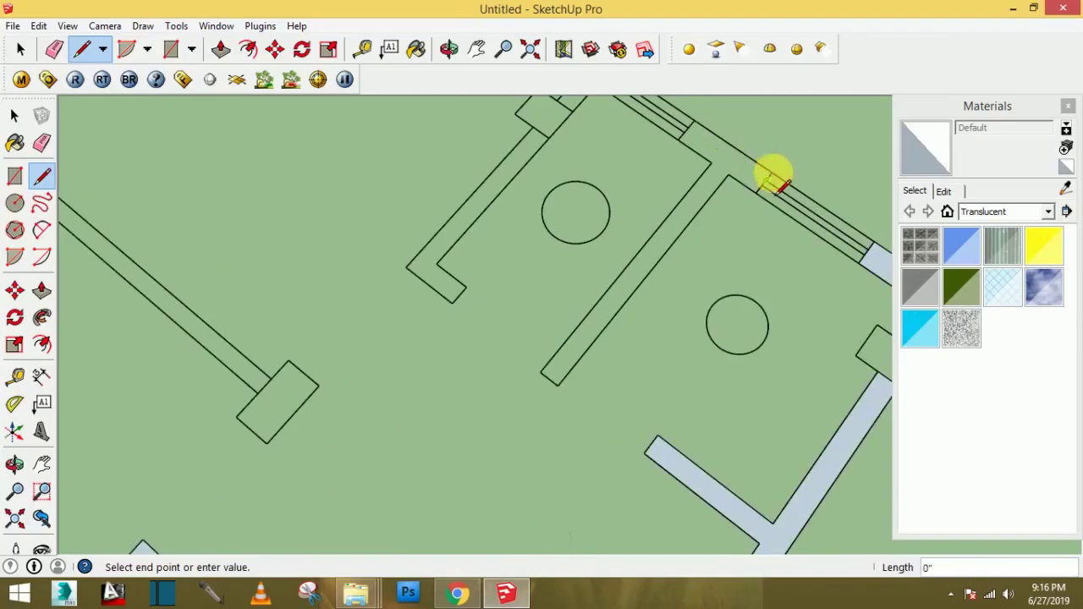
pyautogui.scroll(1, 772, 179)
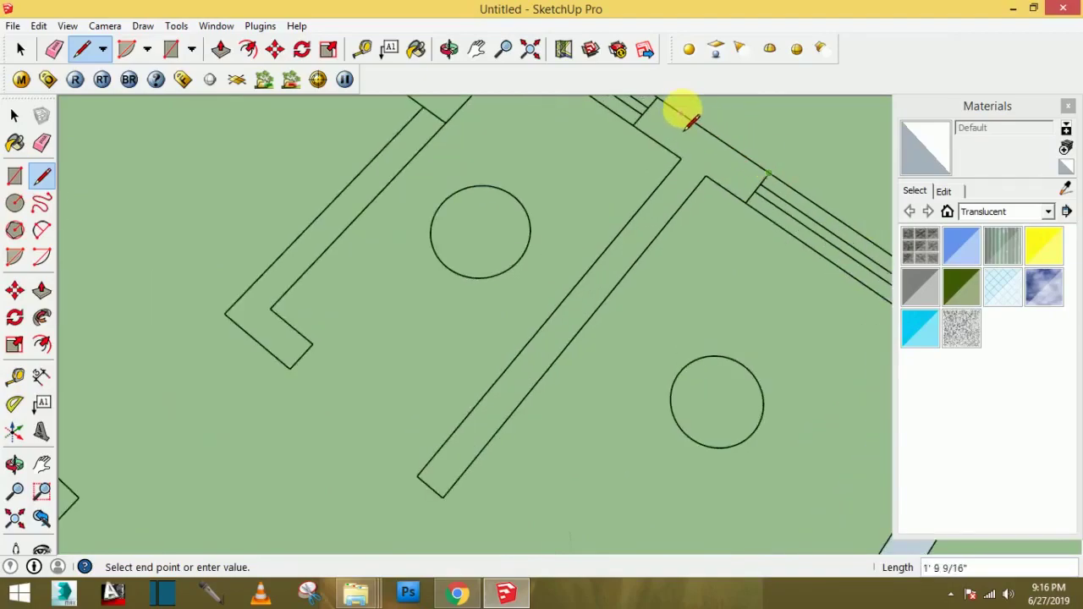
pyautogui.scroll(-1, 675, 111)
pyautogui.click(667, 107)
pyautogui.scroll(-2, 689, 159)
pyautogui.scroll(-2, 692, 169)
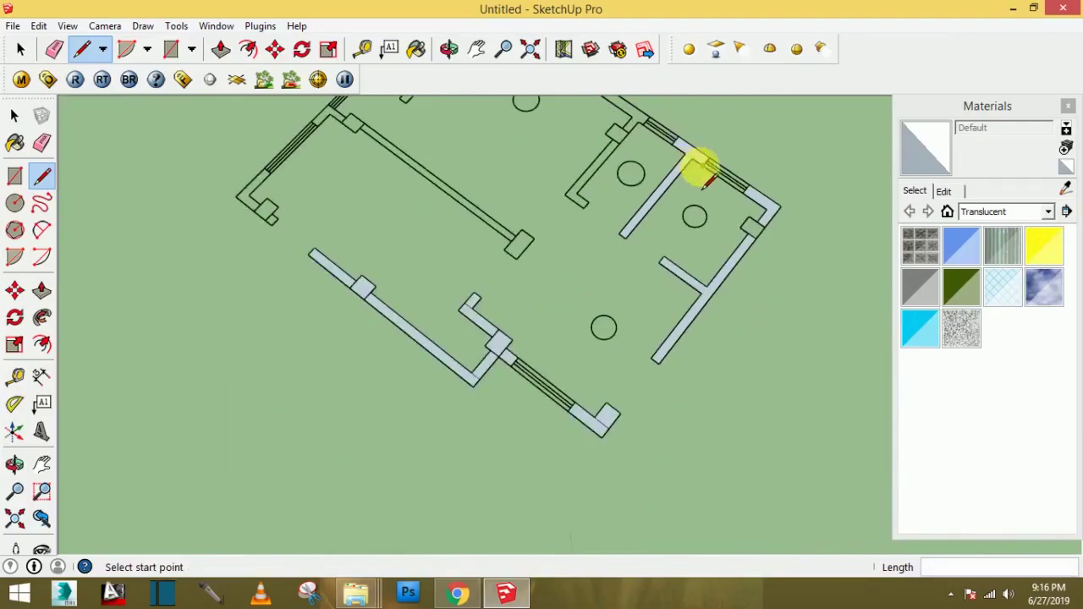
pyautogui.scroll(2, 583, 208)
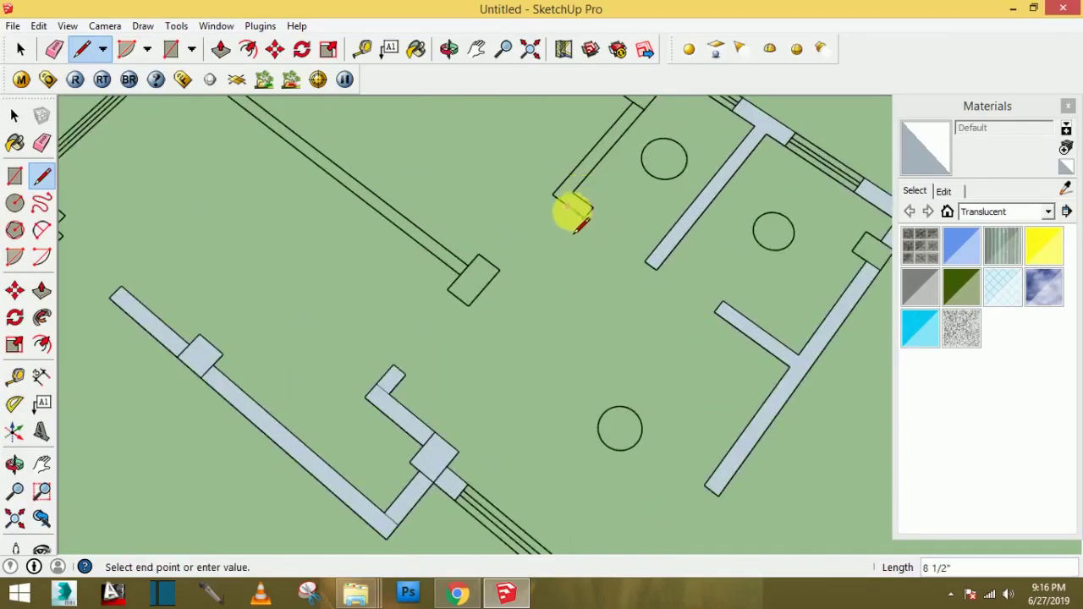
pyautogui.scroll(-2, 561, 198)
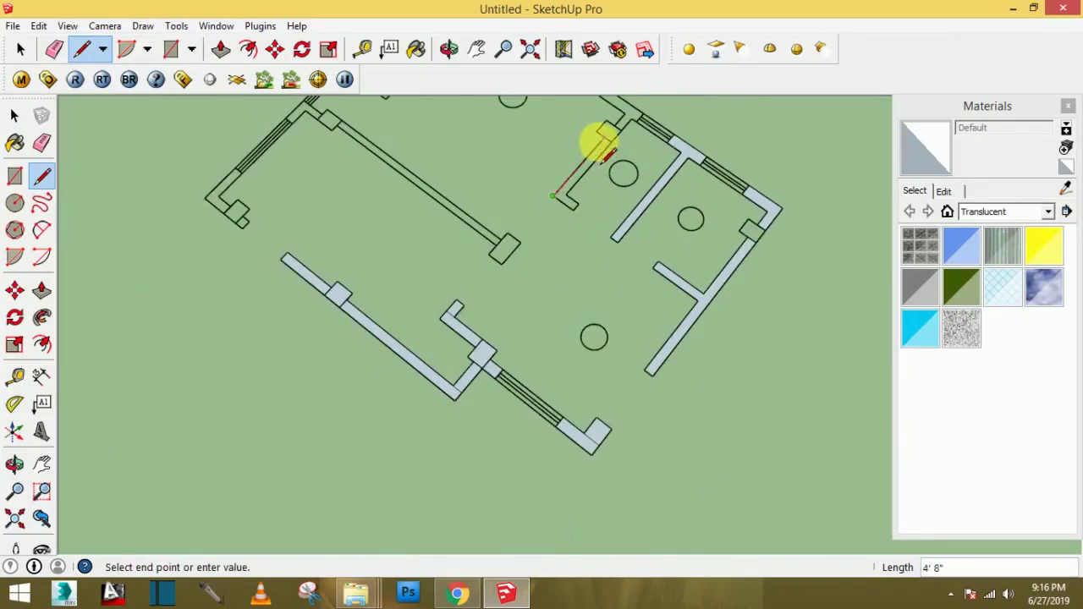
pyautogui.scroll(3, 604, 150)
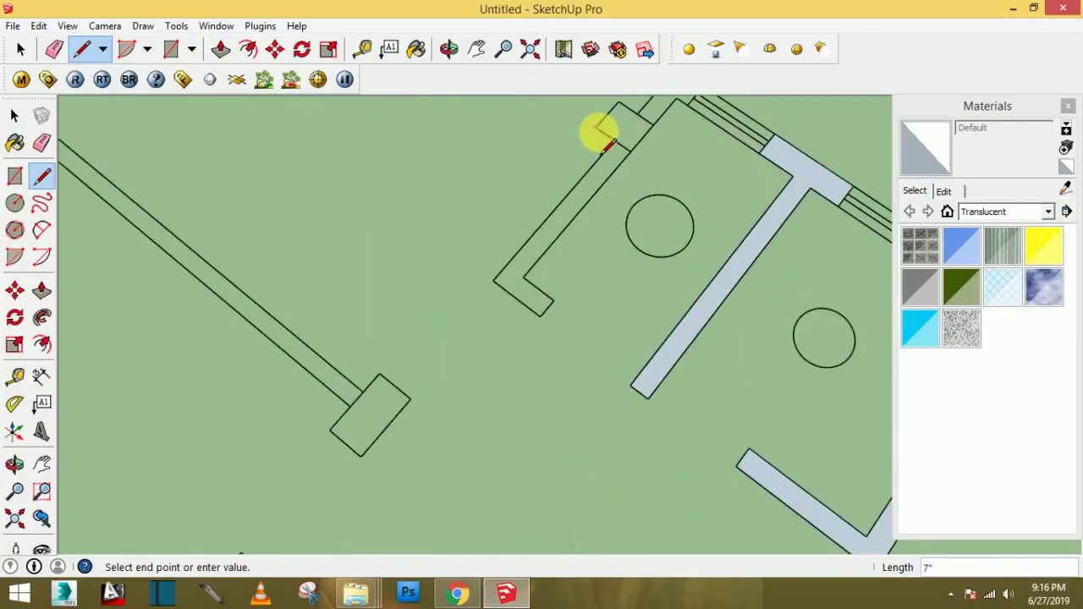
pyautogui.scroll(-2, 603, 138)
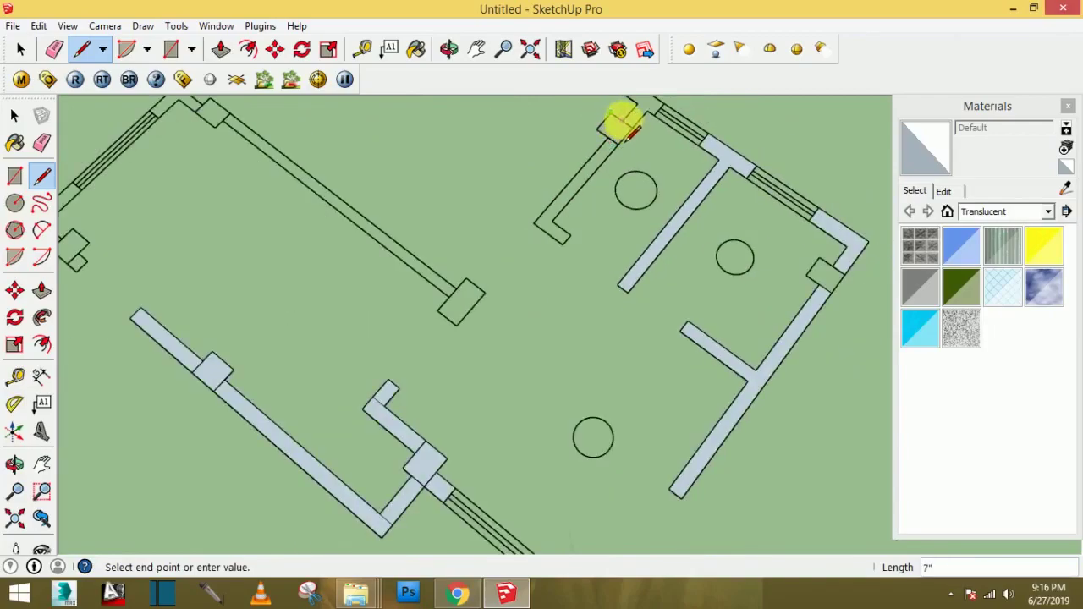
pyautogui.scroll(-2, 623, 125)
pyautogui.scroll(1, 628, 119)
pyautogui.scroll(3, 629, 117)
pyautogui.scroll(2, 633, 123)
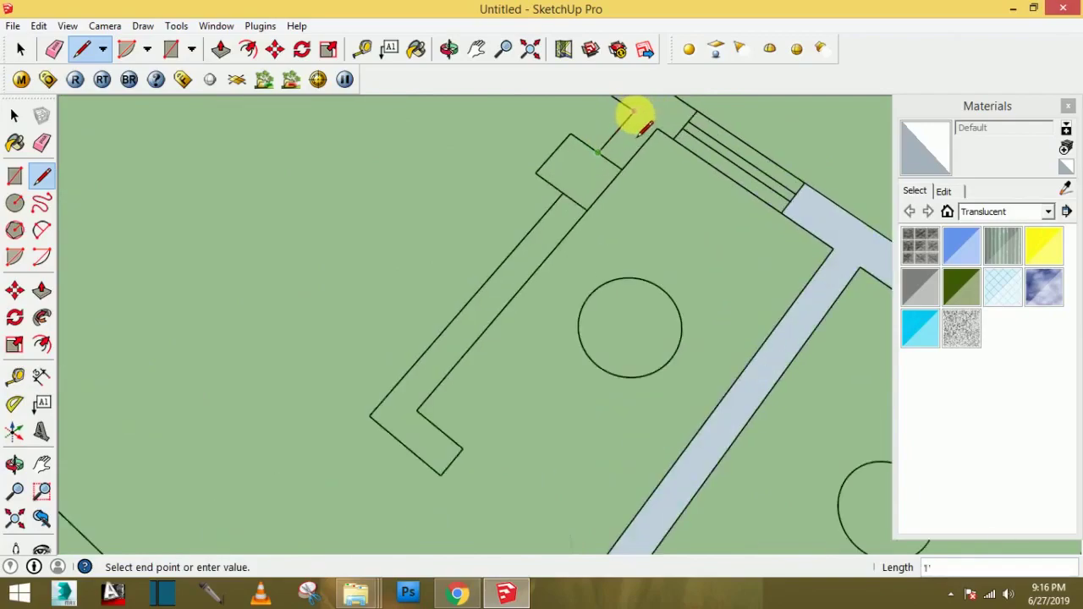
pyautogui.scroll(-2, 544, 375)
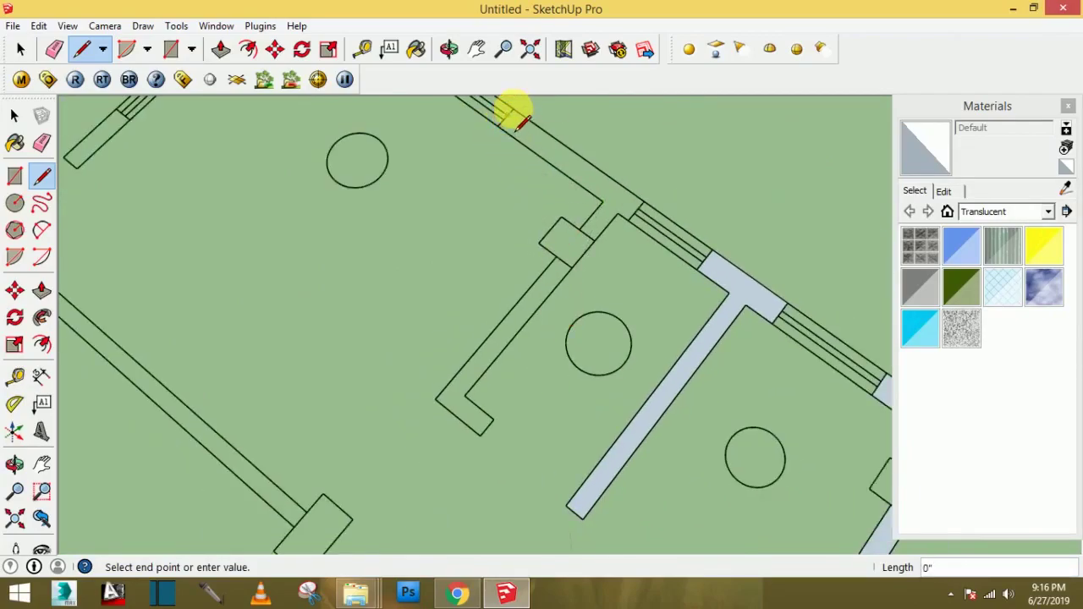
pyautogui.scroll(2, 518, 120)
pyautogui.scroll(-4, 513, 111)
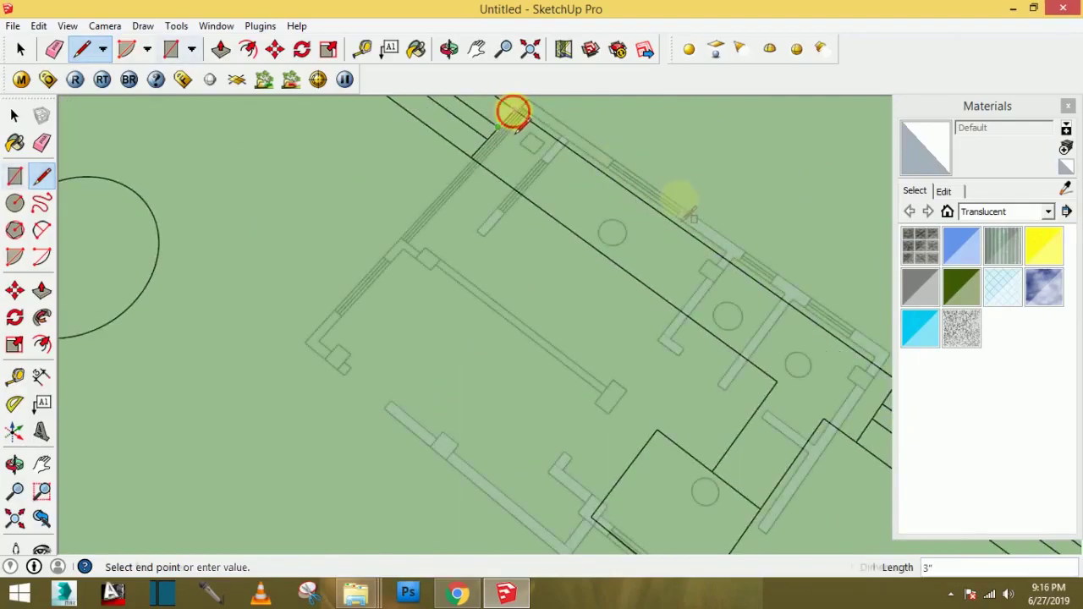
# - Draw a rectangle over the top wall strip to fill it
pyautogui.press('r')
pyautogui.click(546, 125)
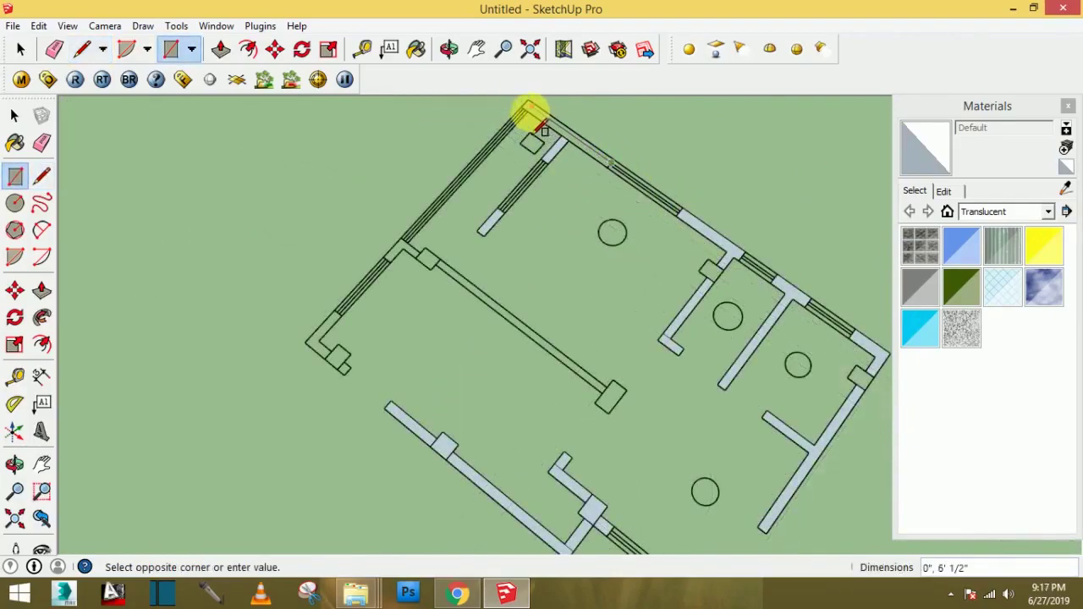
pyautogui.scroll(2, 515, 113)
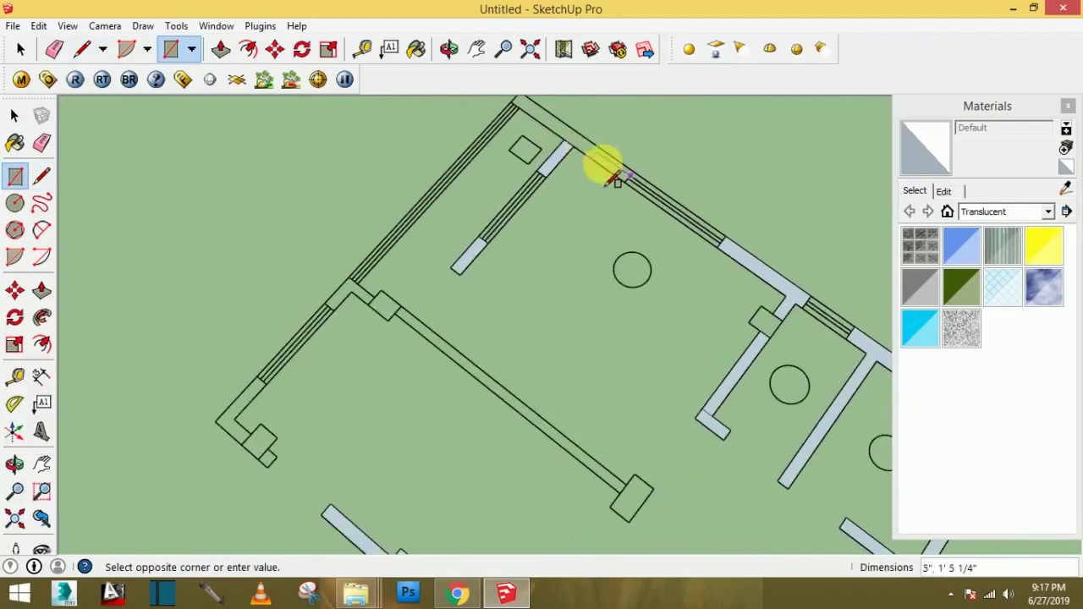
pyautogui.click(650, 188)
pyautogui.click(632, 174)
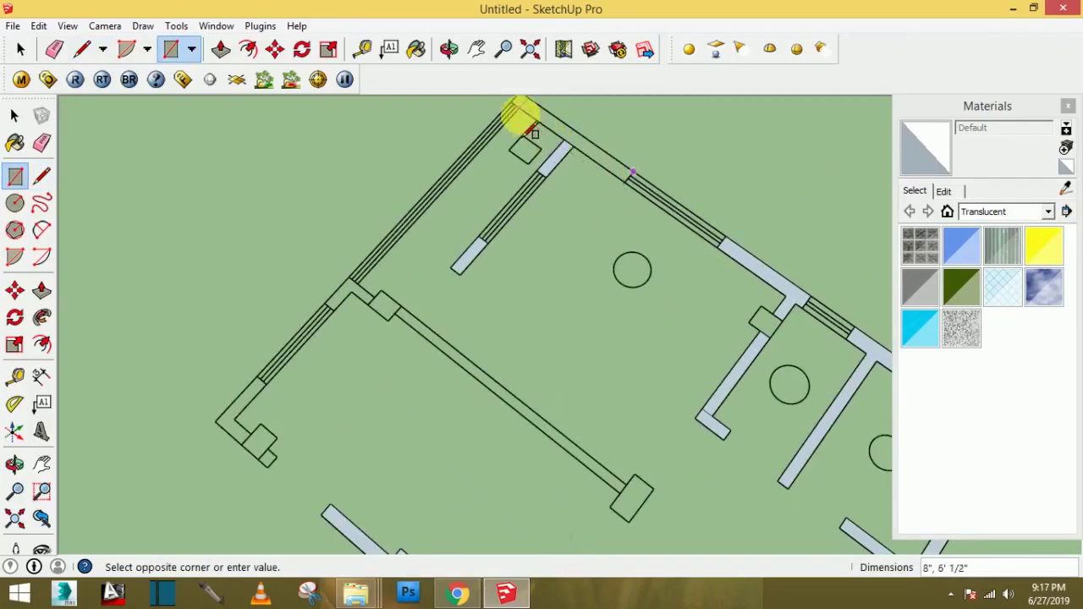
pyautogui.click(513, 108)
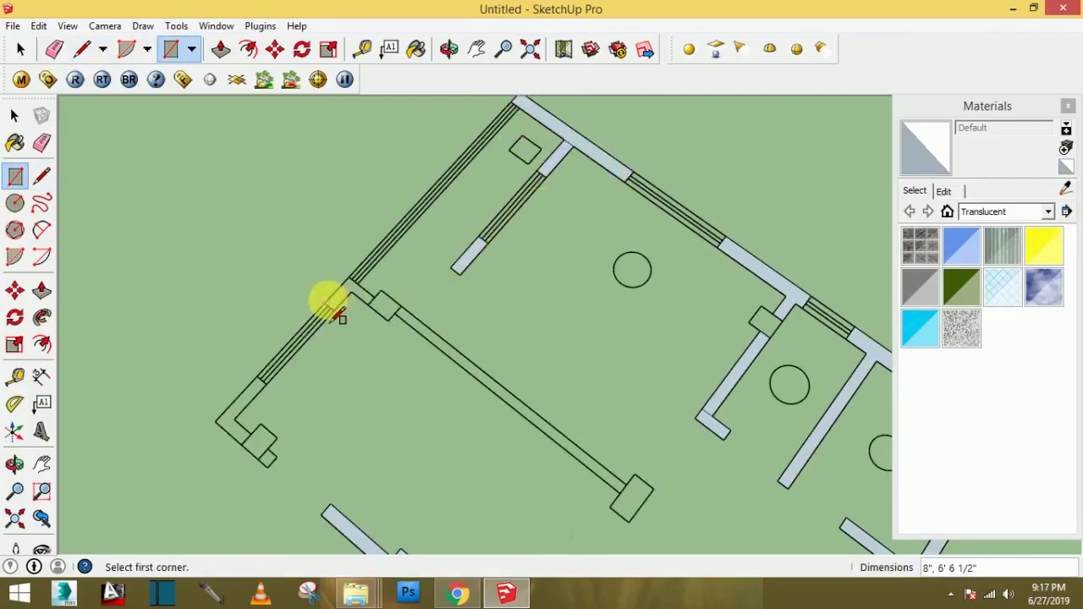
# - Fill the wall end and the left wall end with rectangle faces
pyautogui.scroll(2, 382, 320)
pyautogui.click(369, 325)
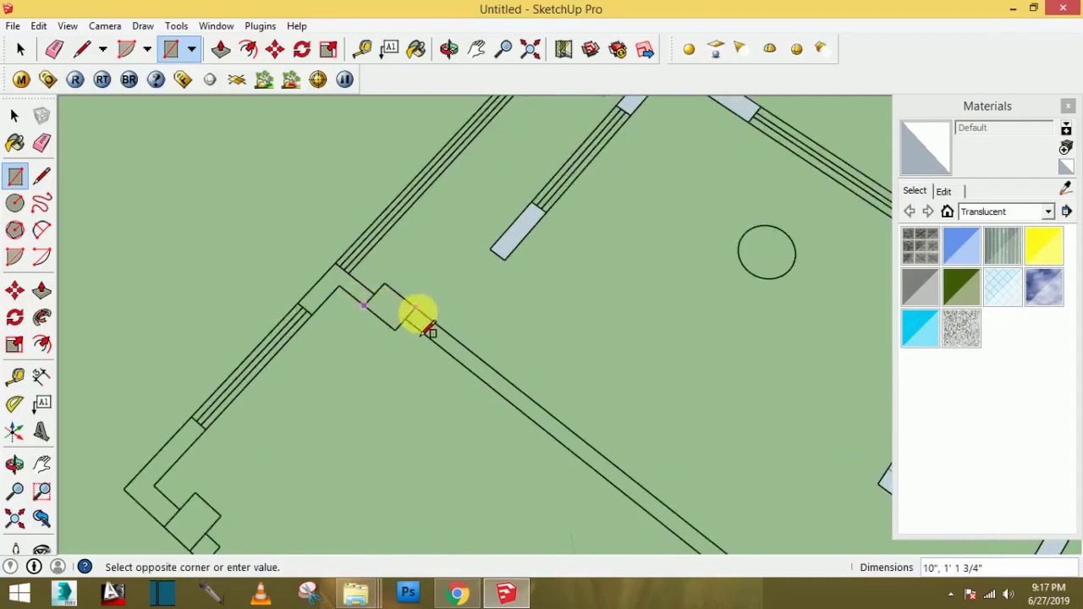
pyautogui.click(414, 330)
pyautogui.click(369, 316)
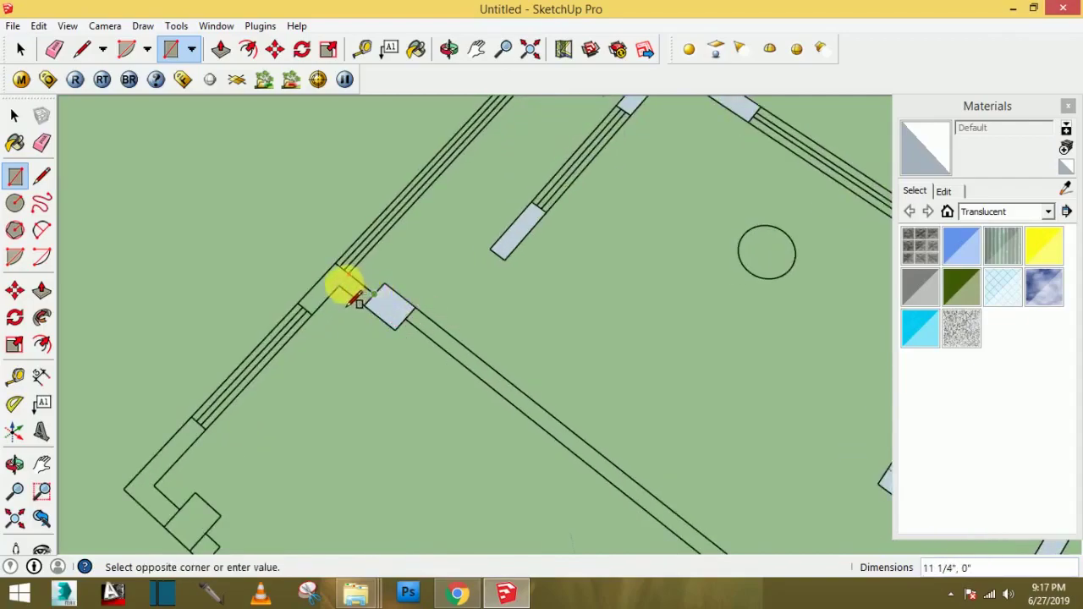
pyautogui.click(336, 271)
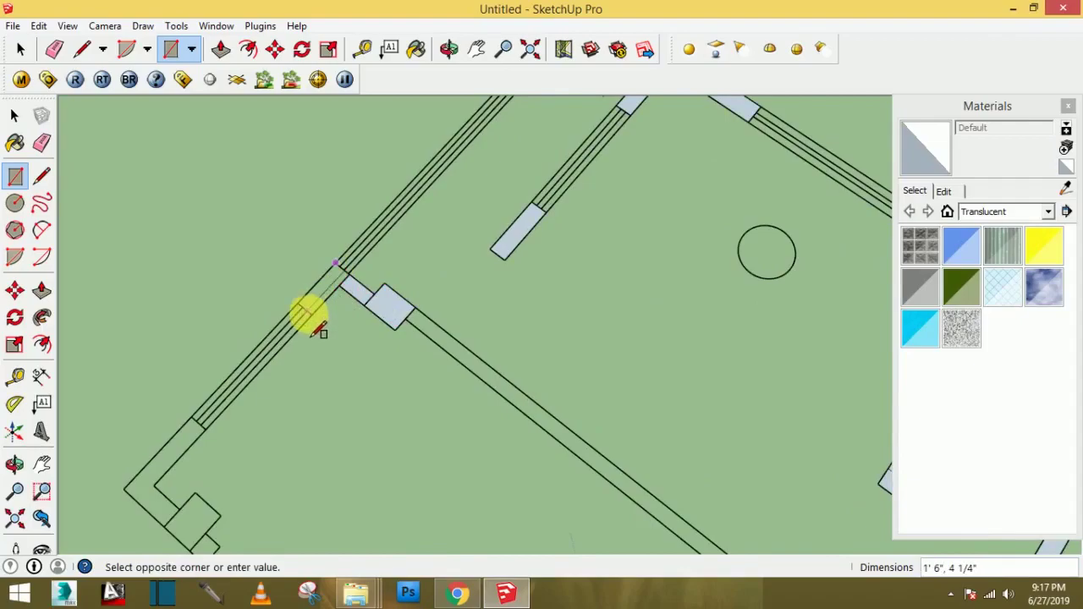
pyautogui.click(310, 313)
# - Fill the lower-left wall end pieces and corner with rectangle faces
pyautogui.scroll(-1, 184, 432)
pyautogui.scroll(-1, 191, 440)
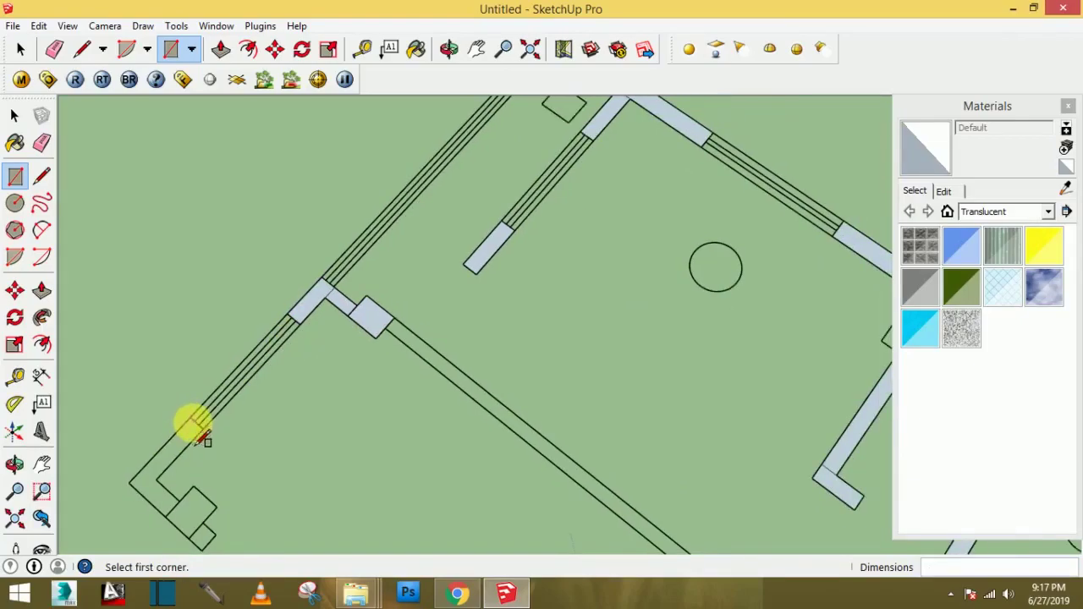
pyautogui.click(195, 425)
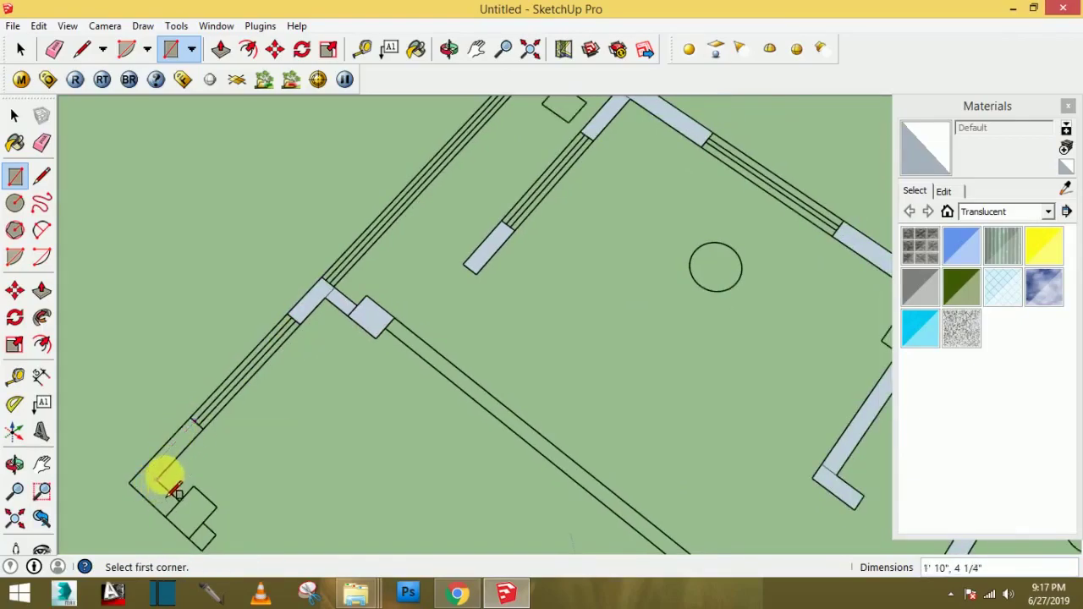
pyautogui.click(191, 418)
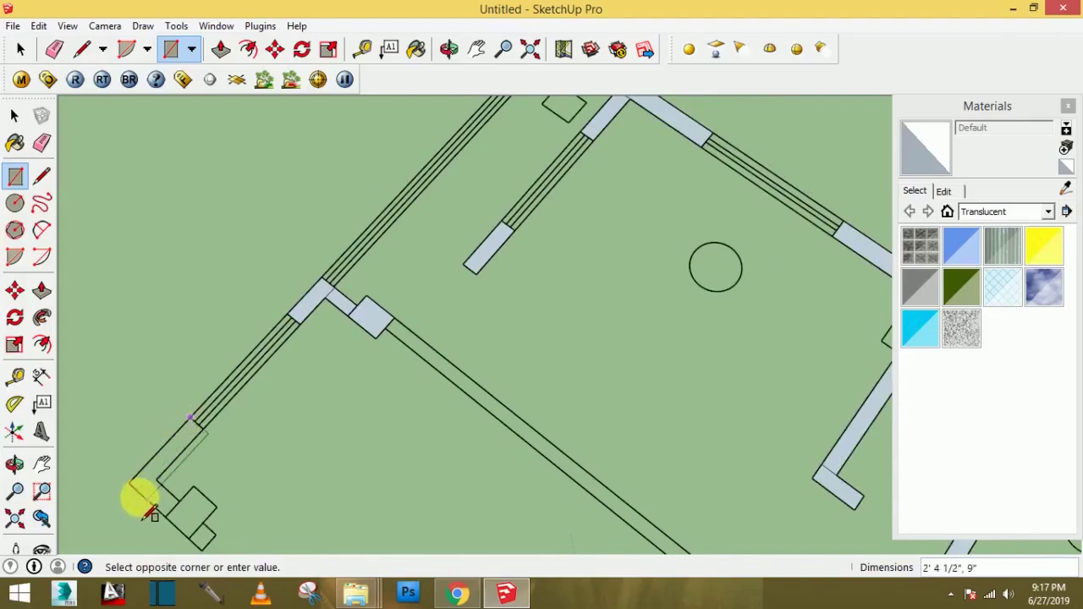
pyautogui.click(151, 472)
pyautogui.click(174, 505)
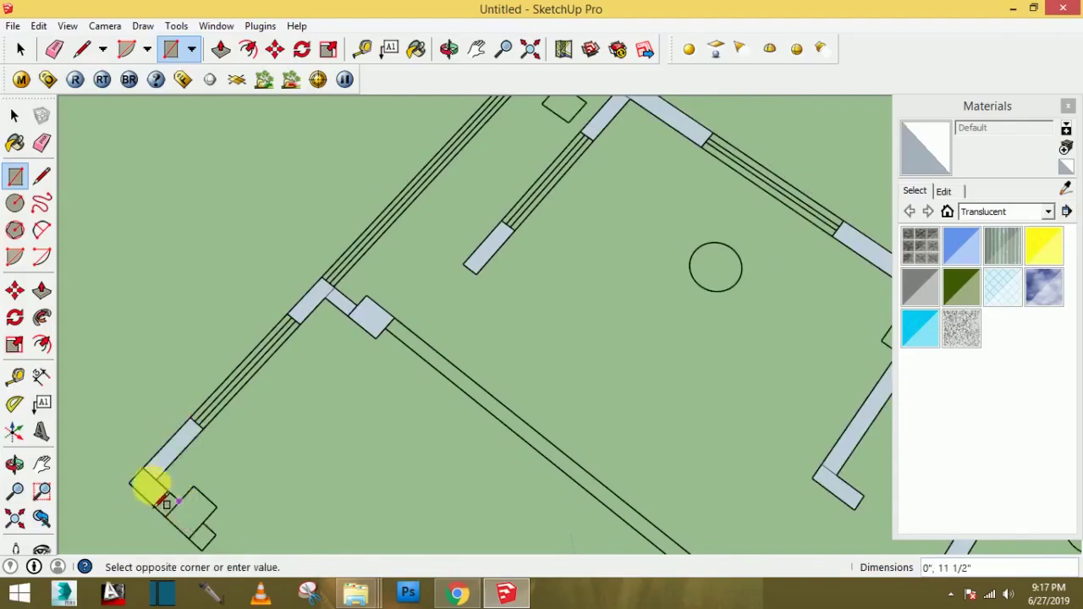
pyautogui.click(133, 483)
pyautogui.click(185, 535)
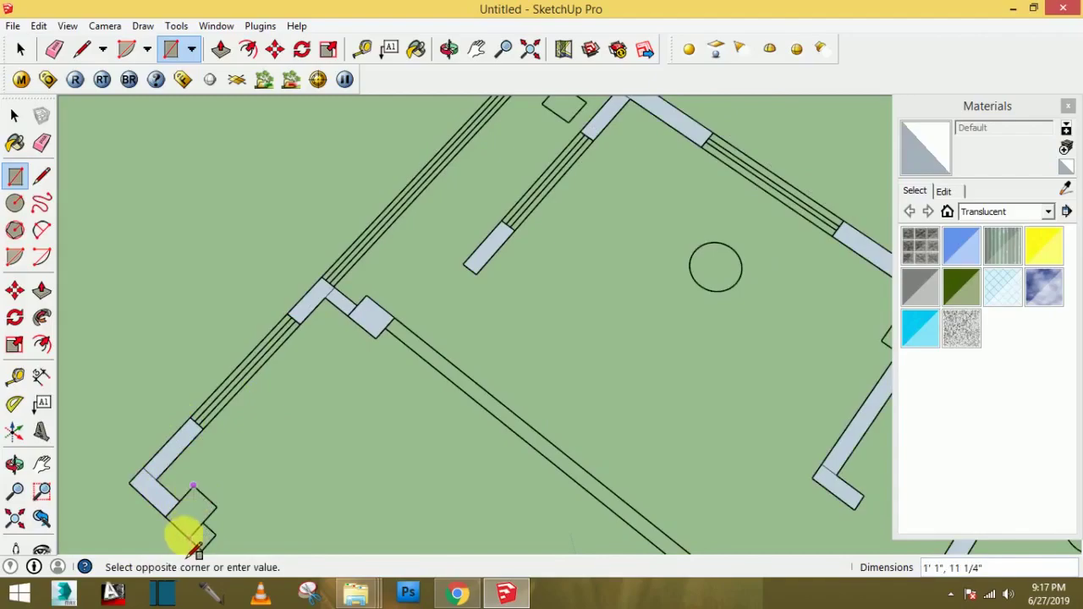
pyautogui.click(181, 537)
# - Fill the last small wall end piece at the lower left with a face
pyautogui.scroll(-1, 273, 496)
pyautogui.scroll(-1, 253, 525)
pyautogui.scroll(1, 225, 541)
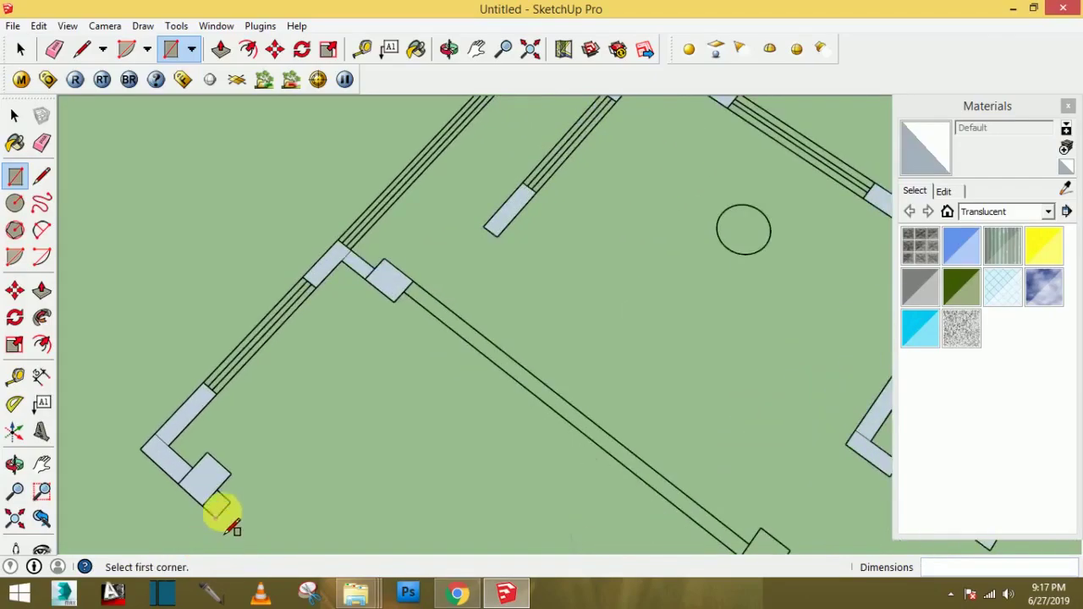
pyautogui.click(223, 527)
pyautogui.click(218, 504)
pyautogui.scroll(-2, 259, 495)
pyautogui.scroll(-2, 431, 502)
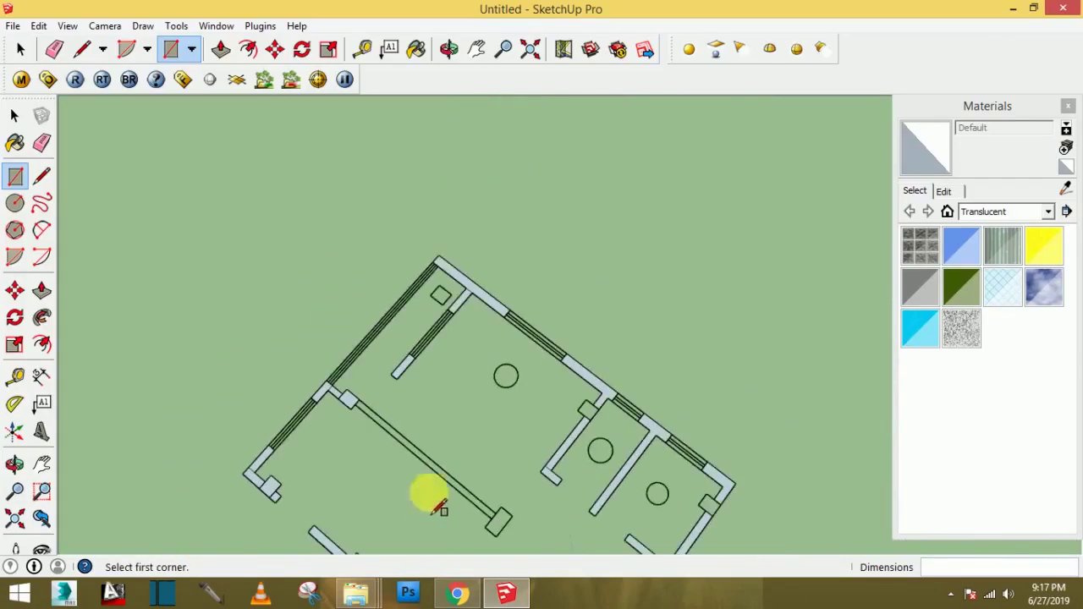
pyautogui.scroll(2, 541, 489)
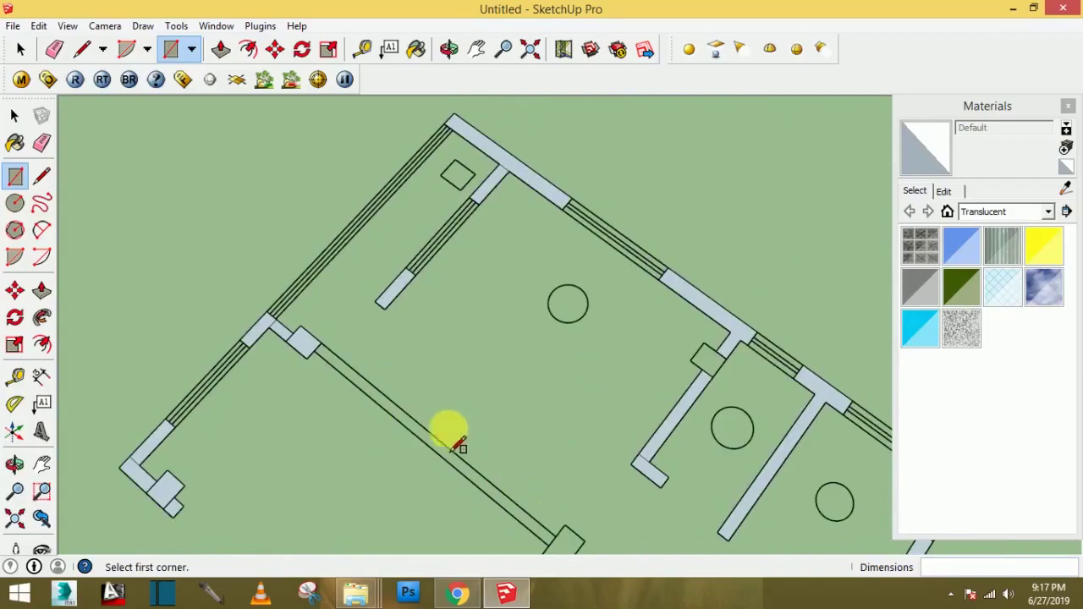
# - Pan over and fill the long interior wall with a rectangle, then tilt into perspective
pyautogui.press('h')
pyautogui.moveTo(510, 440); pyautogui.dragTo(447, 351)
pyautogui.moveTo(447, 351)
pyautogui.mouseDown(button='middle')
pyautogui.moveTo(552, 375)
pyautogui.moveTo(308, 368)
pyautogui.mouseUp(button='middle')
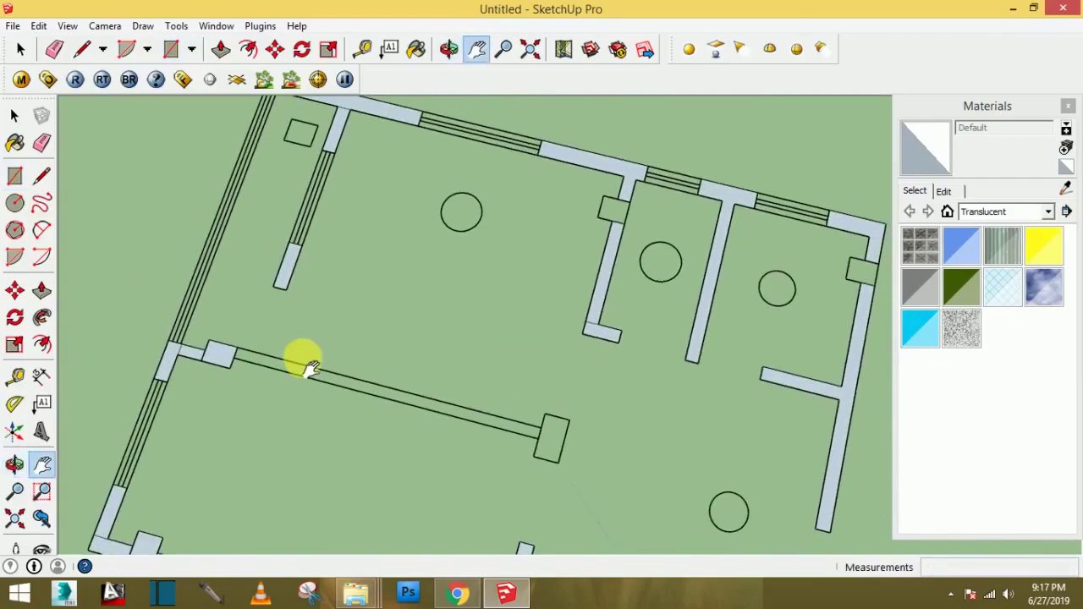
pyautogui.press('r')
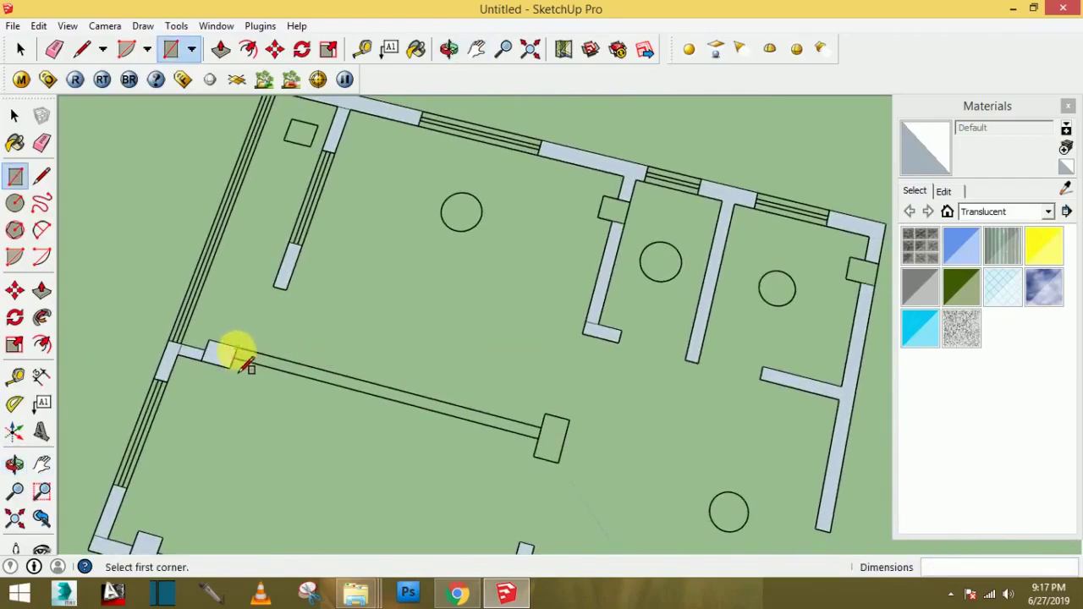
pyautogui.click(237, 348)
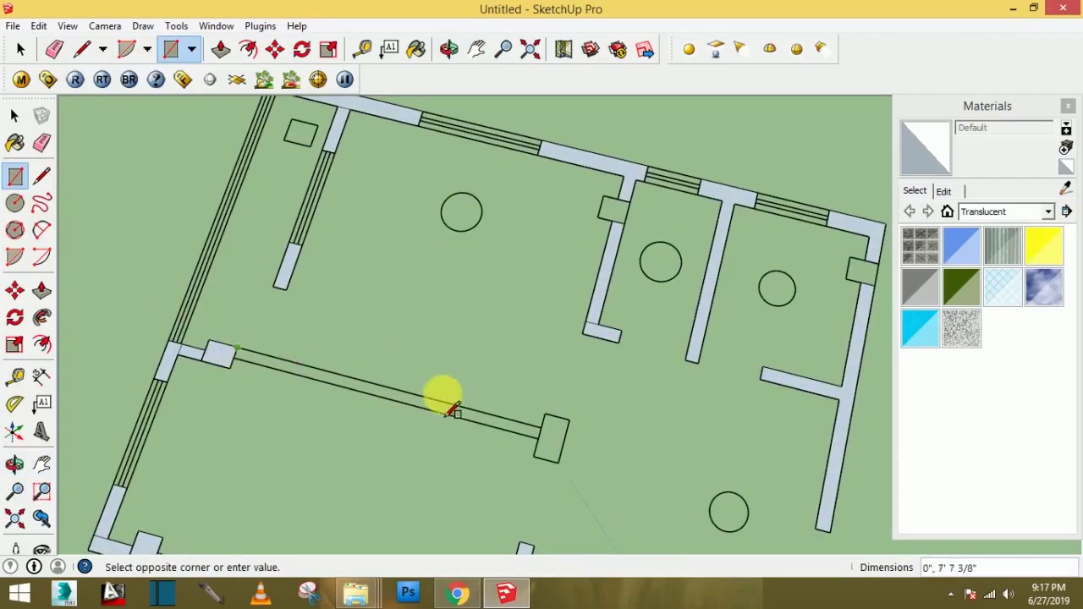
pyautogui.click(18, 174)
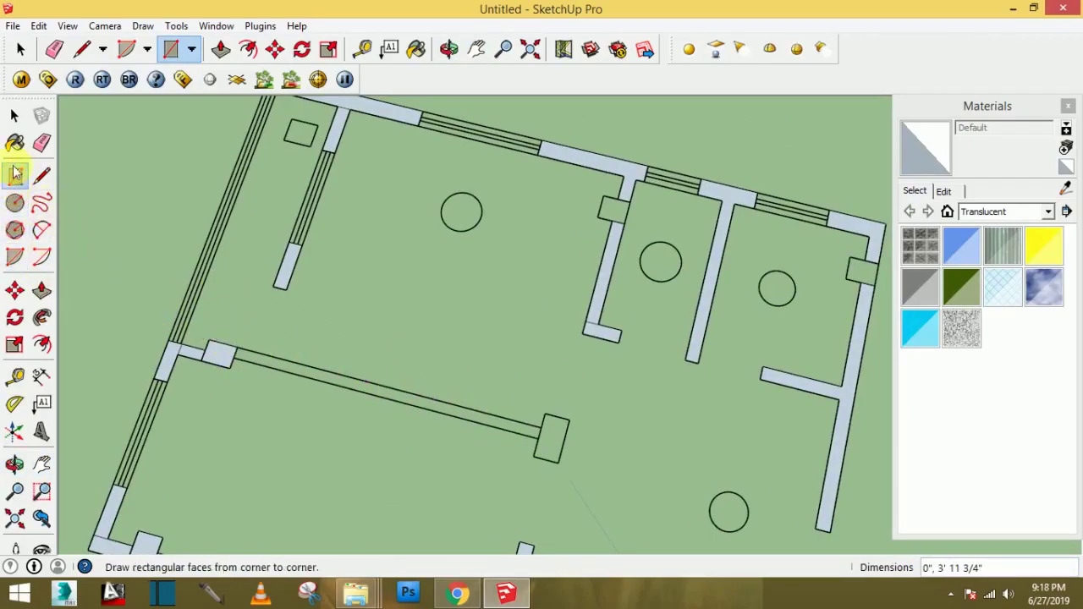
pyautogui.moveTo(237, 349); pyautogui.dragTo(542, 442)
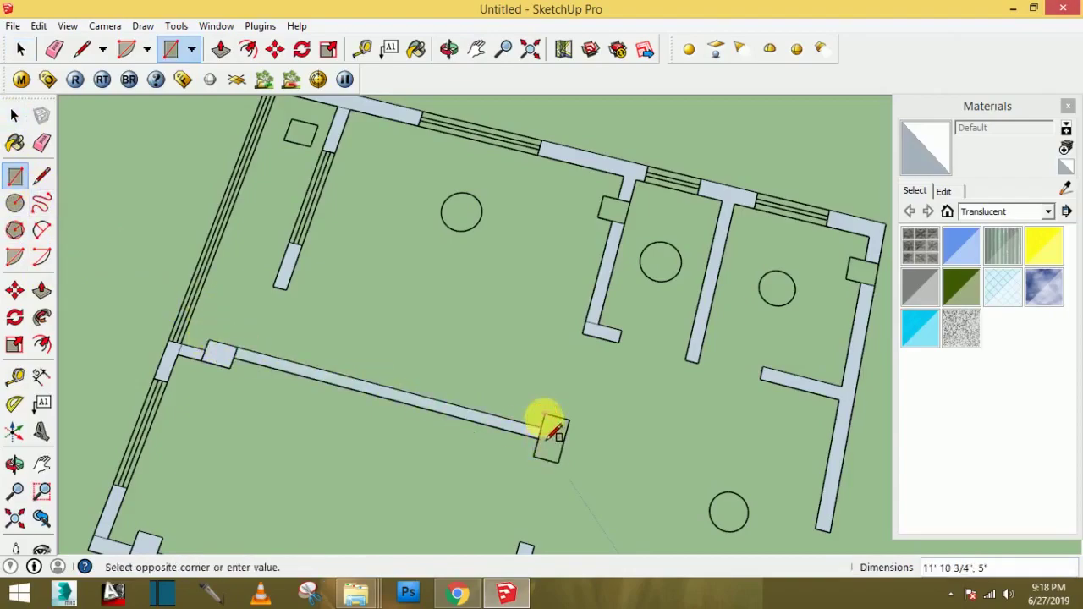
pyautogui.click(555, 469)
pyautogui.scroll(-2, 563, 495)
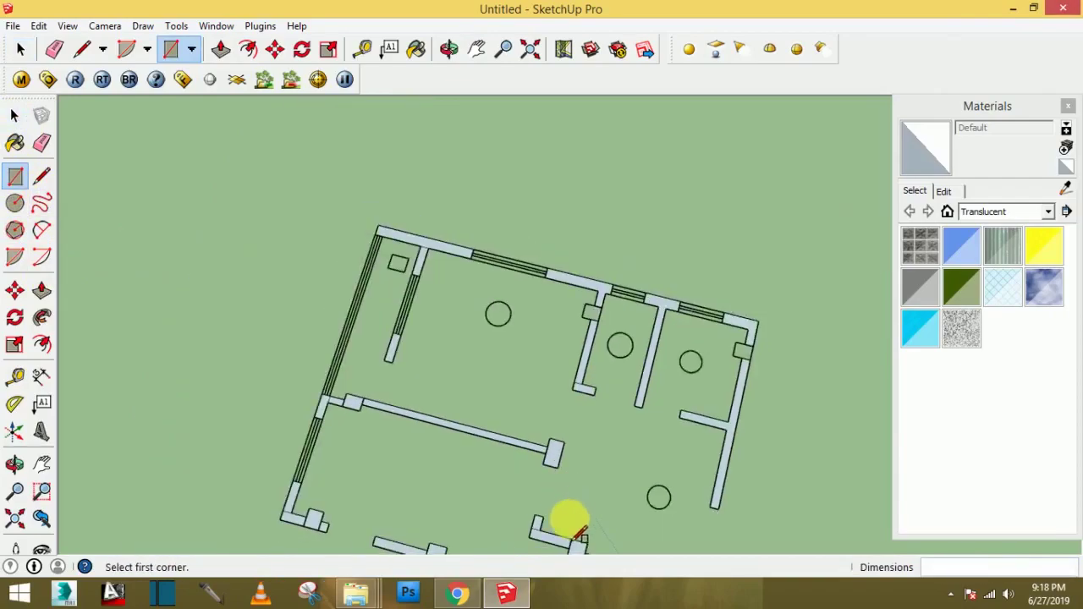
pyautogui.scroll(-2, 665, 496)
pyautogui.scroll(-1, 694, 515)
pyautogui.scroll(3, 701, 548)
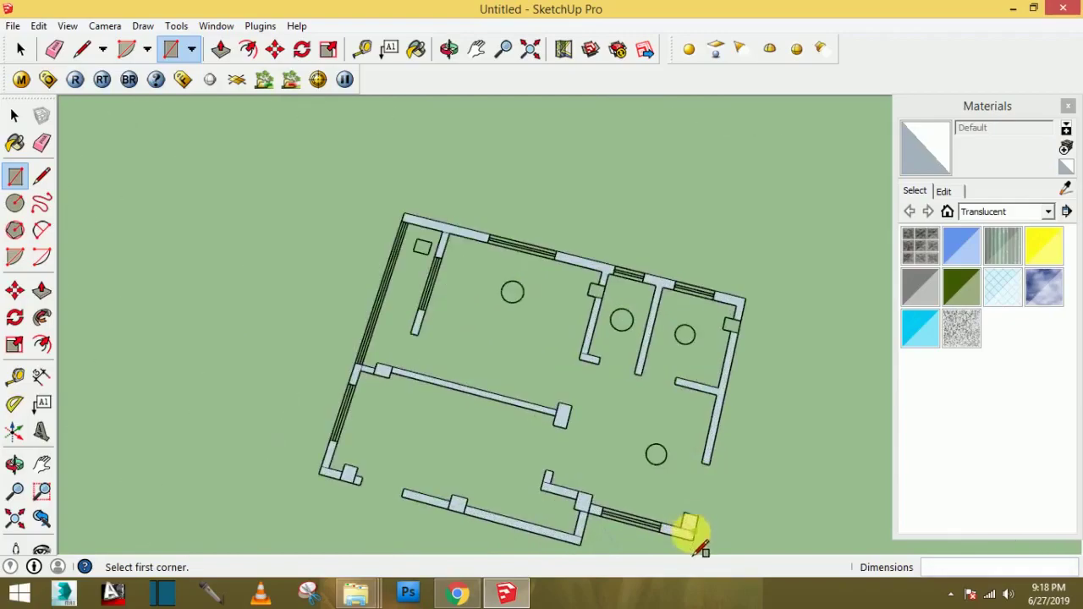
pyautogui.moveTo(717, 485); pyautogui.dragTo(551, 358, button='middle')
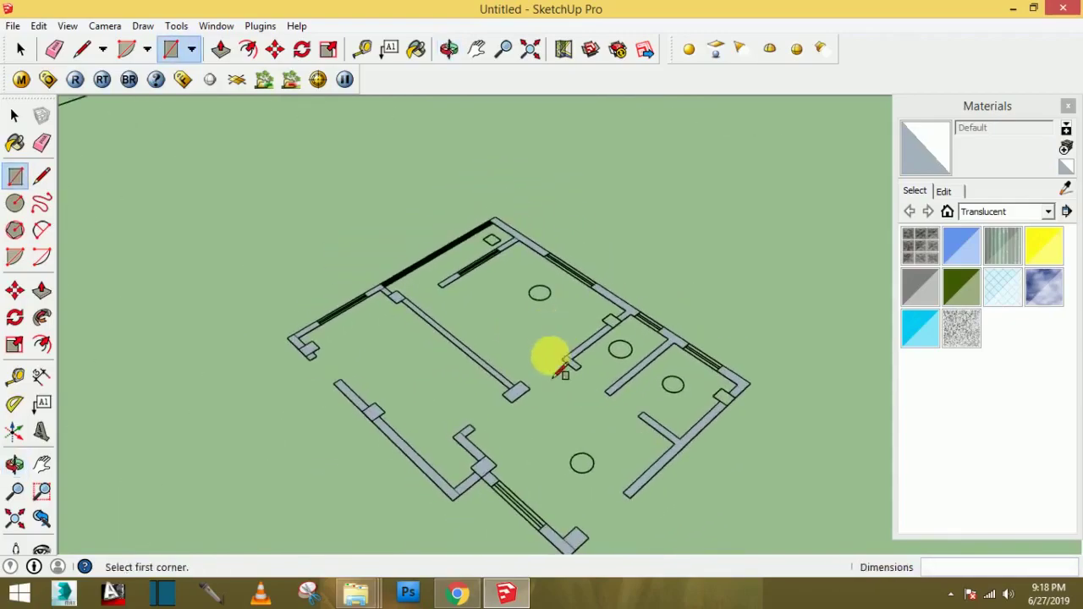
pyautogui.click(41, 143)
pyautogui.scroll(2, 385, 440)
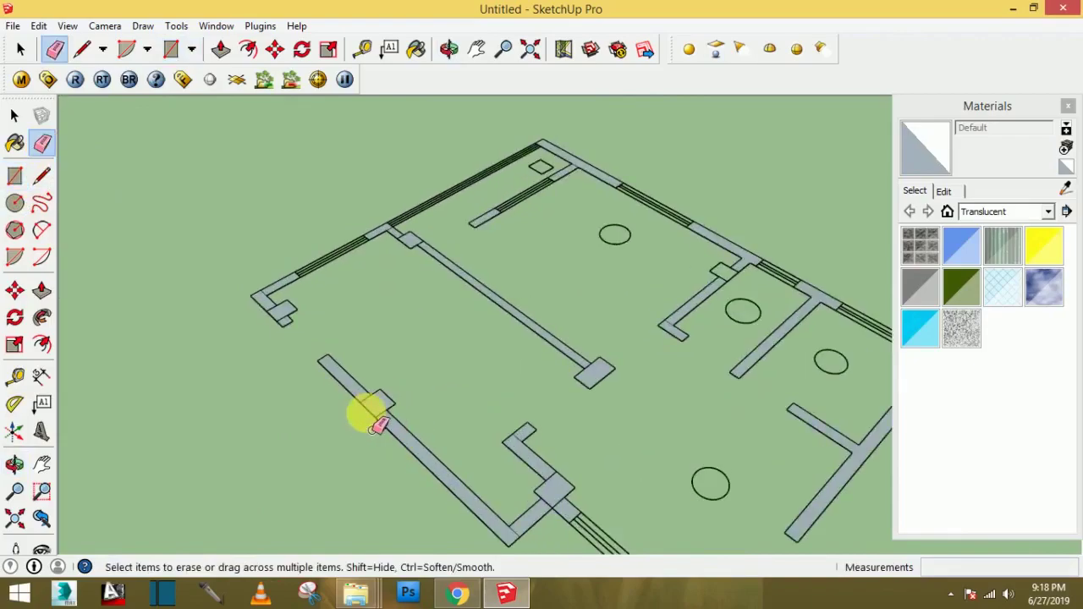
pyautogui.scroll(2, 376, 427)
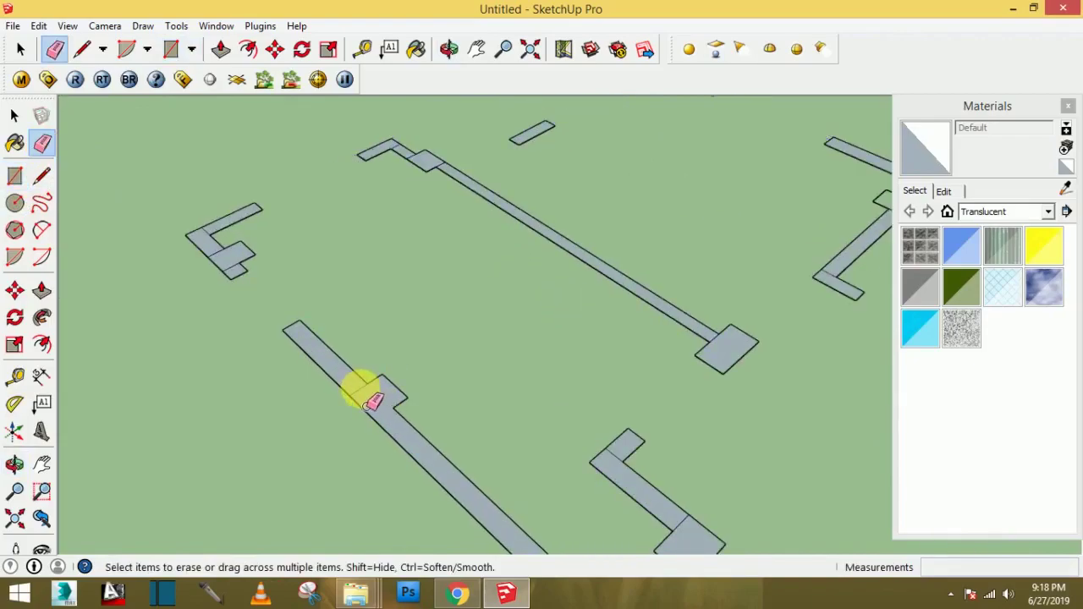
pyautogui.scroll(-1, 420, 409)
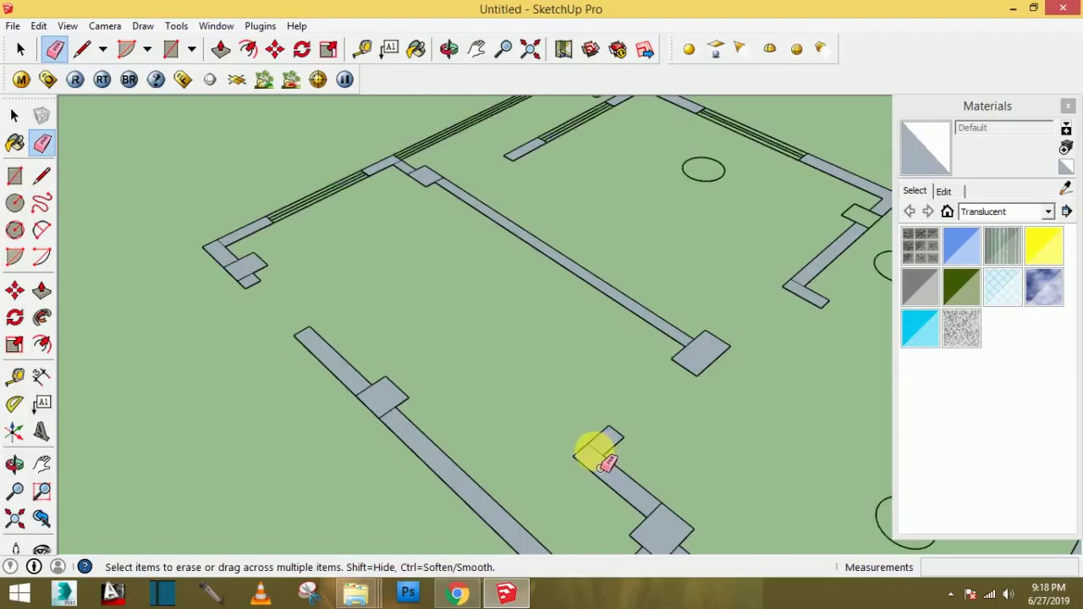
pyautogui.scroll(-2, 385, 412)
pyautogui.scroll(-2, 471, 431)
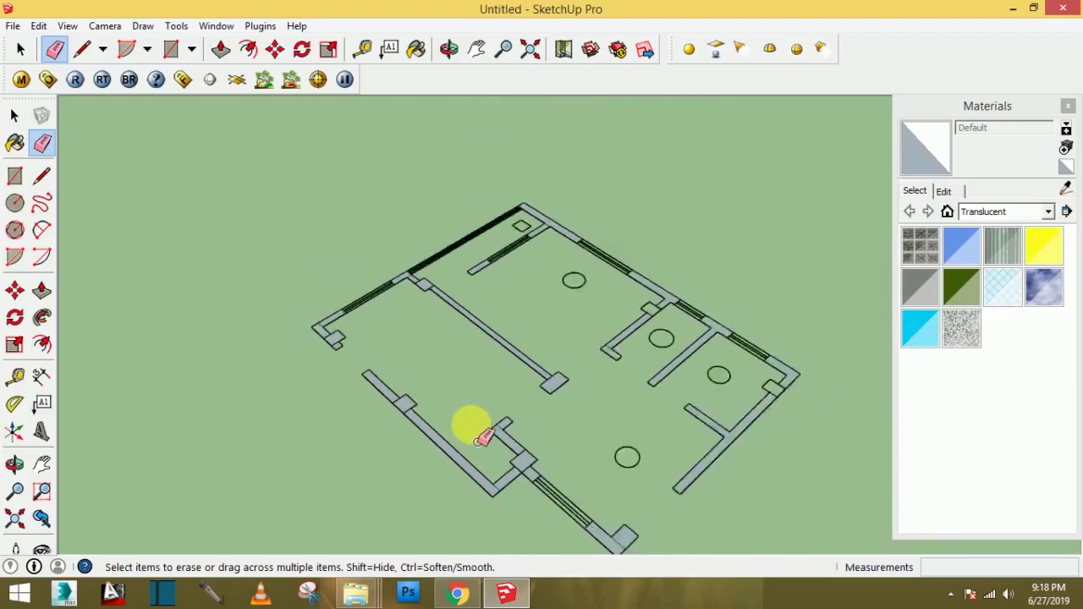
pyautogui.moveTo(471, 431)
pyautogui.mouseDown(button='middle')
pyautogui.moveTo(551, 452)
pyautogui.moveTo(732, 423)
pyautogui.moveTo(711, 414)
pyautogui.mouseUp(button='middle')
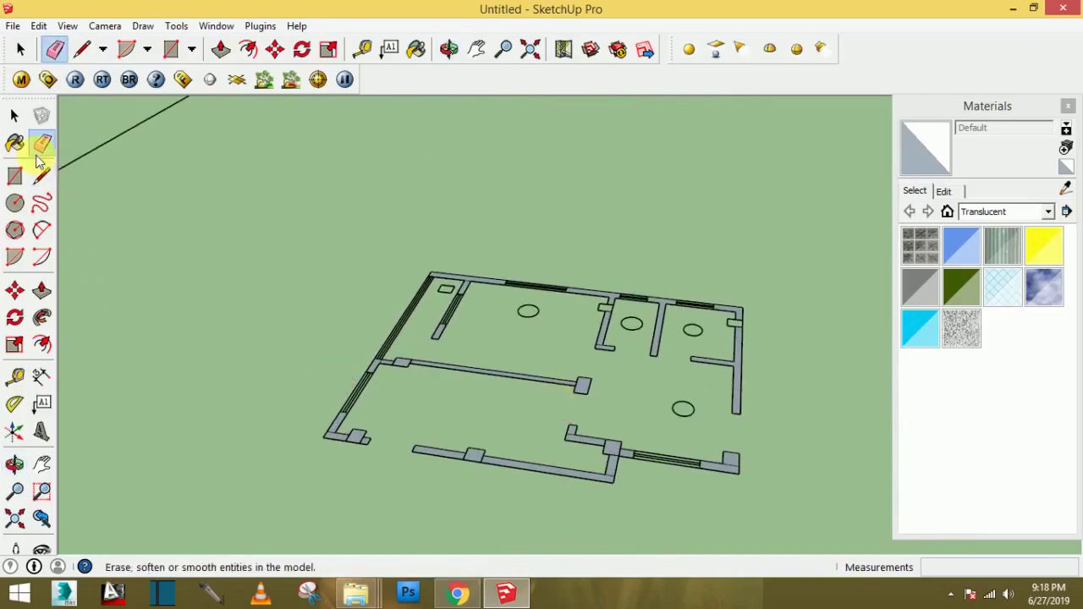
pyautogui.scroll(2, 461, 432)
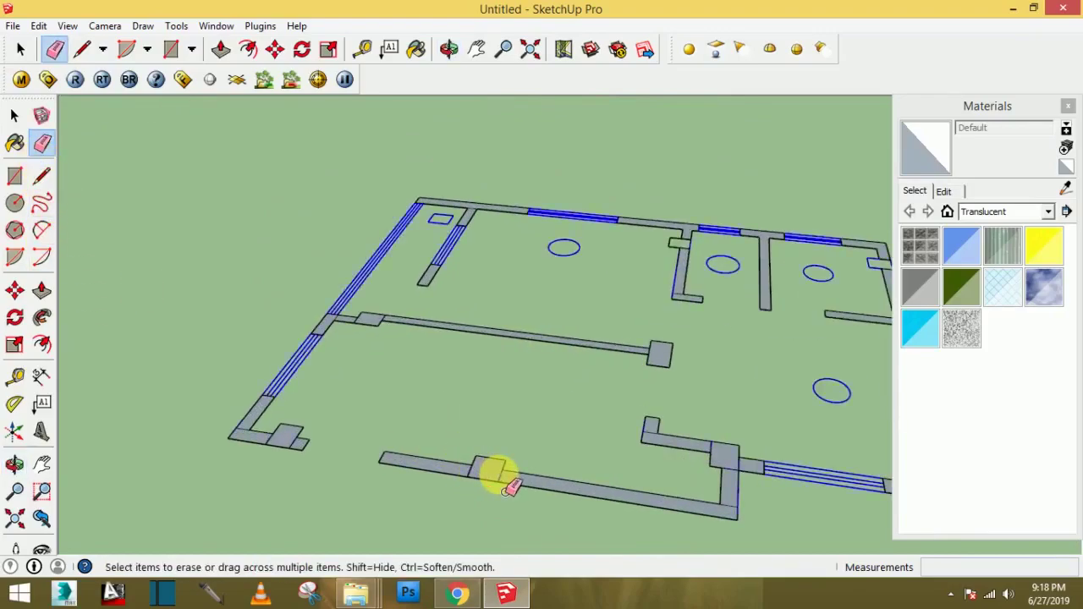
# - Raise the left outer wall and the long interior wall to 10'
pyautogui.click(41, 290)
pyautogui.click(430, 470)
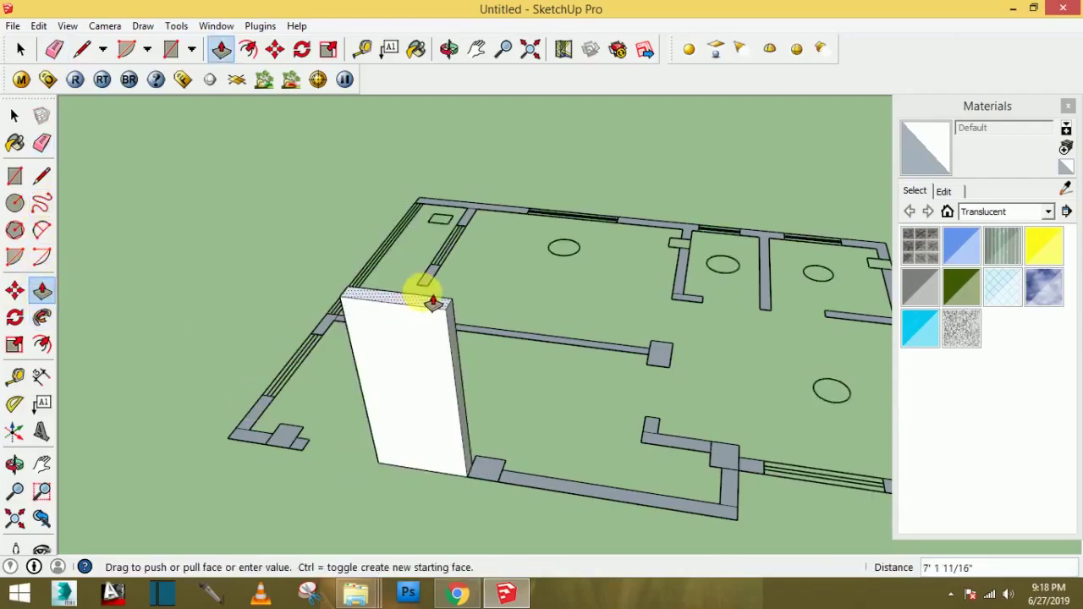
pyautogui.press('Return')
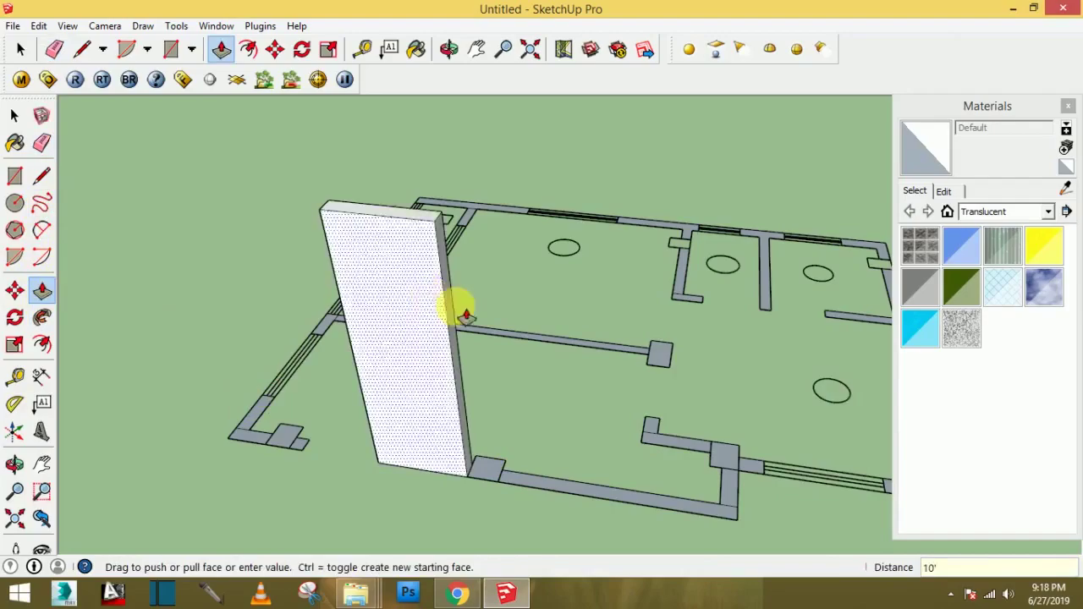
pyautogui.click(566, 495)
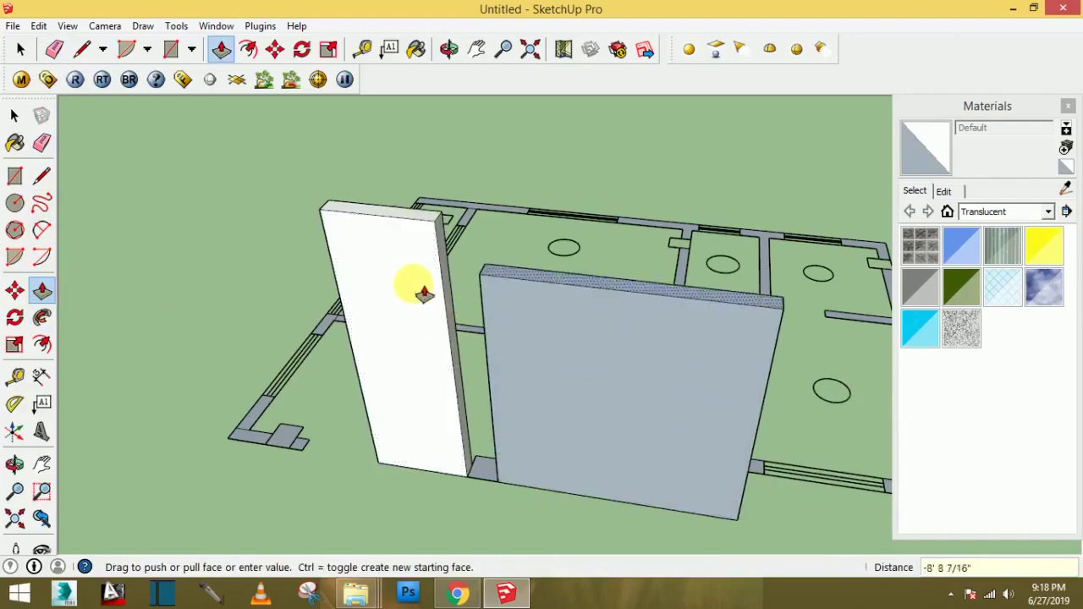
pyautogui.click(394, 227)
pyautogui.moveTo(425, 242); pyautogui.dragTo(498, 303, button='middle')
pyautogui.moveTo(624, 355)
pyautogui.mouseDown(button='middle')
pyautogui.moveTo(587, 398)
pyautogui.moveTo(457, 391)
pyautogui.mouseUp(button='middle')
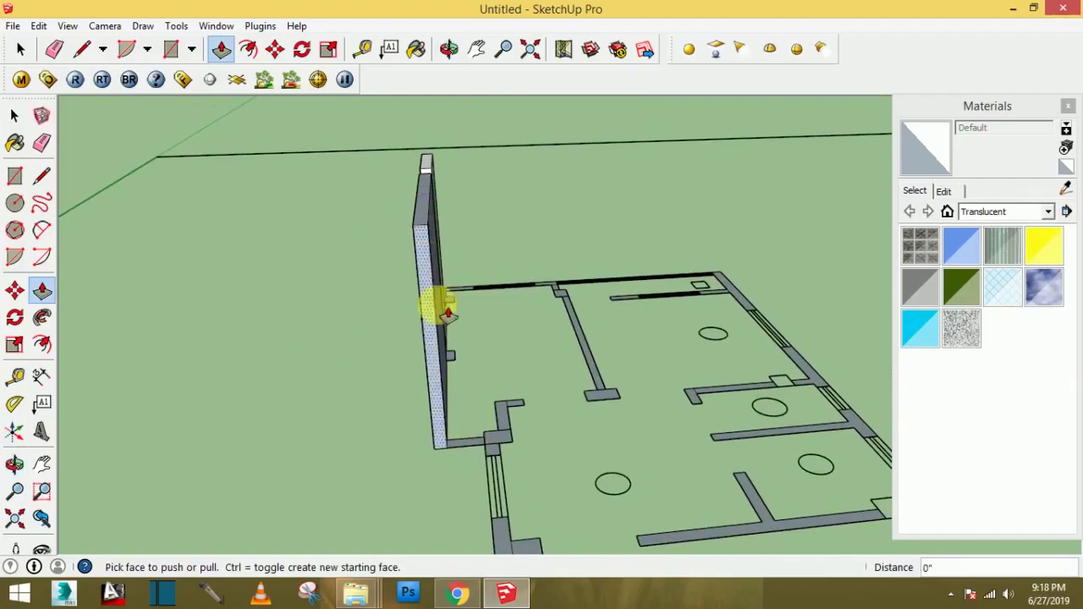
# - Raise the adjacent wall sections and the small pier to 10'
pyautogui.click(454, 414)
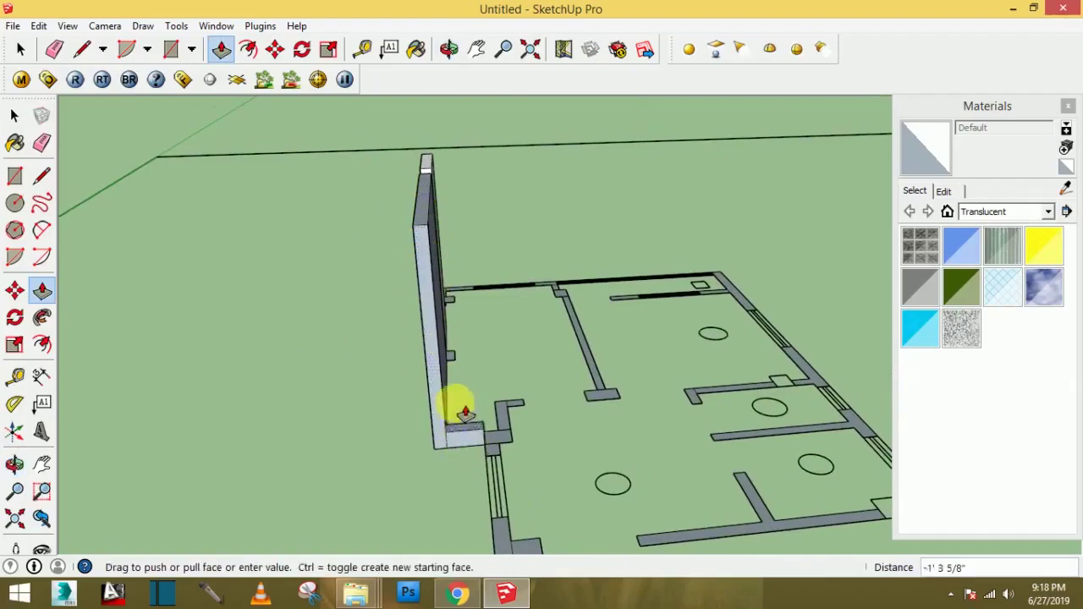
pyautogui.click(426, 237)
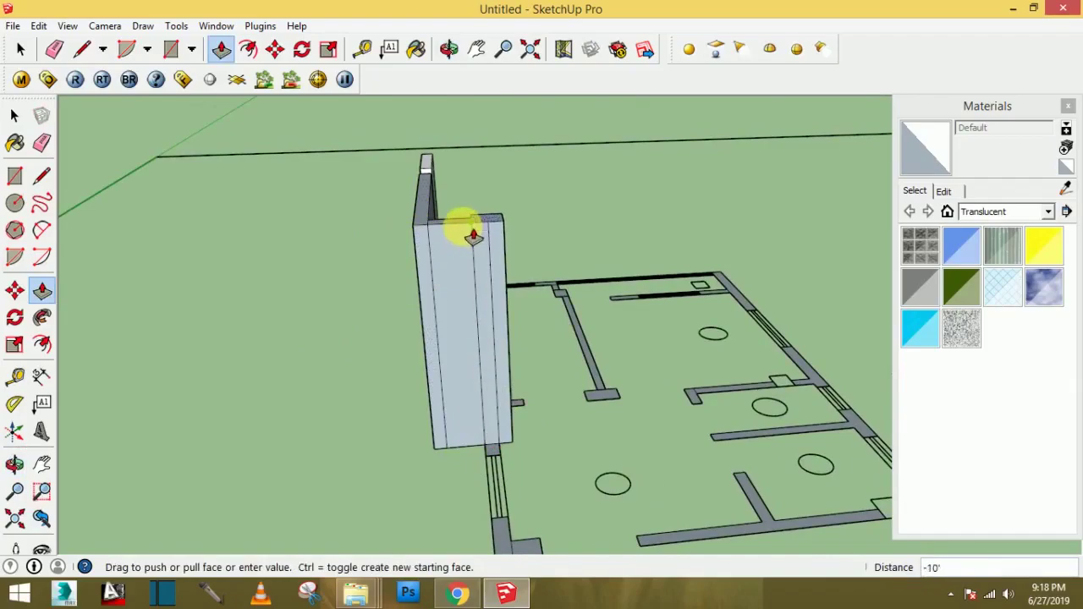
pyautogui.click(473, 236)
pyautogui.moveTo(501, 271)
pyautogui.mouseDown(button='middle')
pyautogui.moveTo(310, 314)
pyautogui.moveTo(477, 343)
pyautogui.moveTo(522, 385)
pyautogui.moveTo(375, 350)
pyautogui.moveTo(465, 368)
pyautogui.mouseUp(button='middle')
pyautogui.click(469, 370)
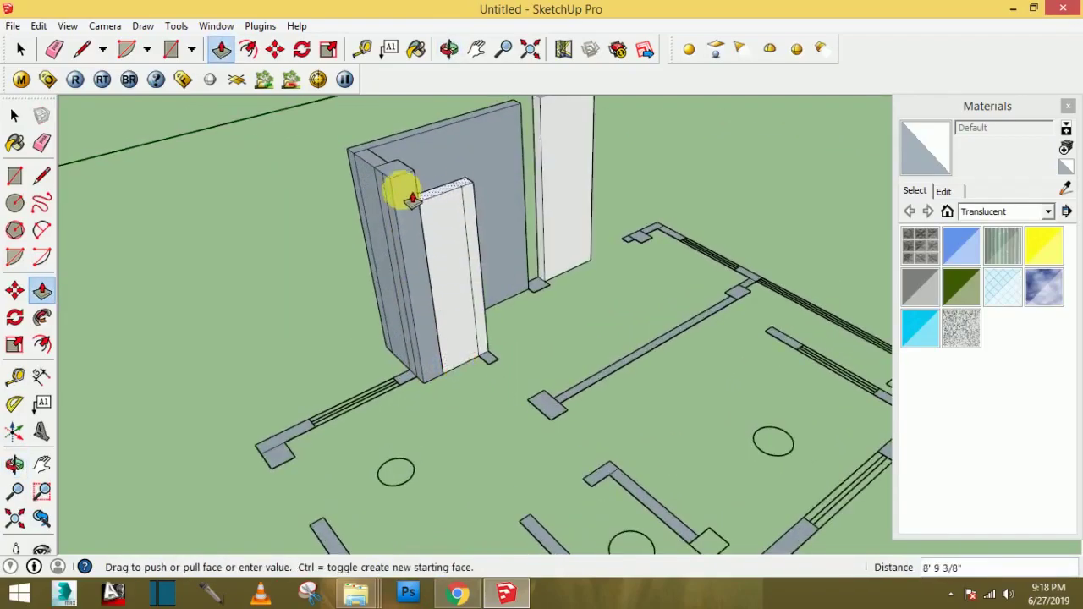
pyautogui.write("10'")
pyautogui.press('Return')
# - Raise the small base faces into columns and the thin interior wall to wall height
pyautogui.click(501, 364)
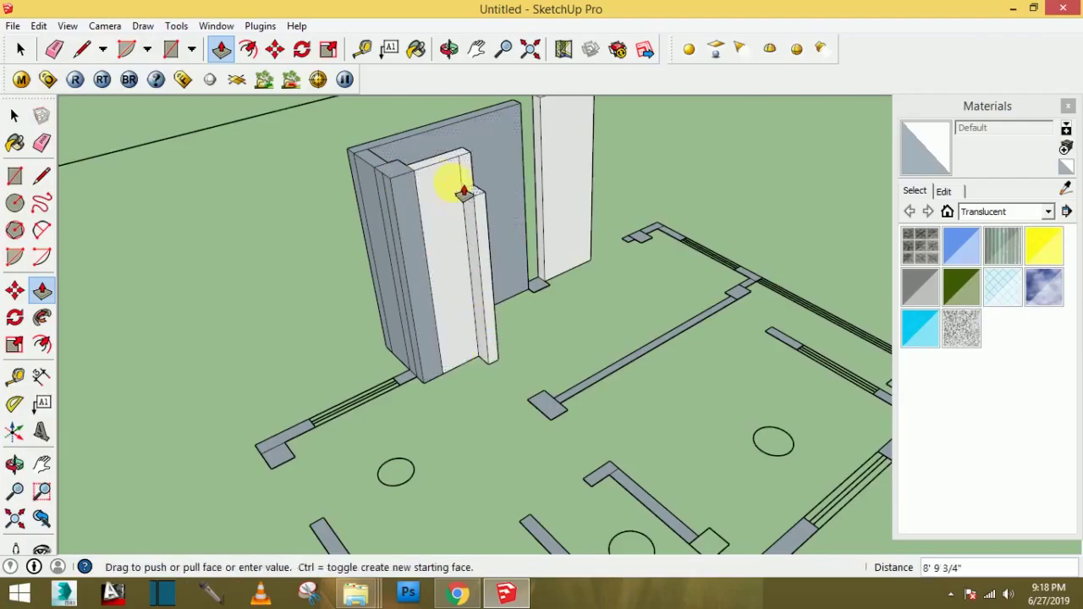
pyautogui.press('Return')
pyautogui.click(550, 408)
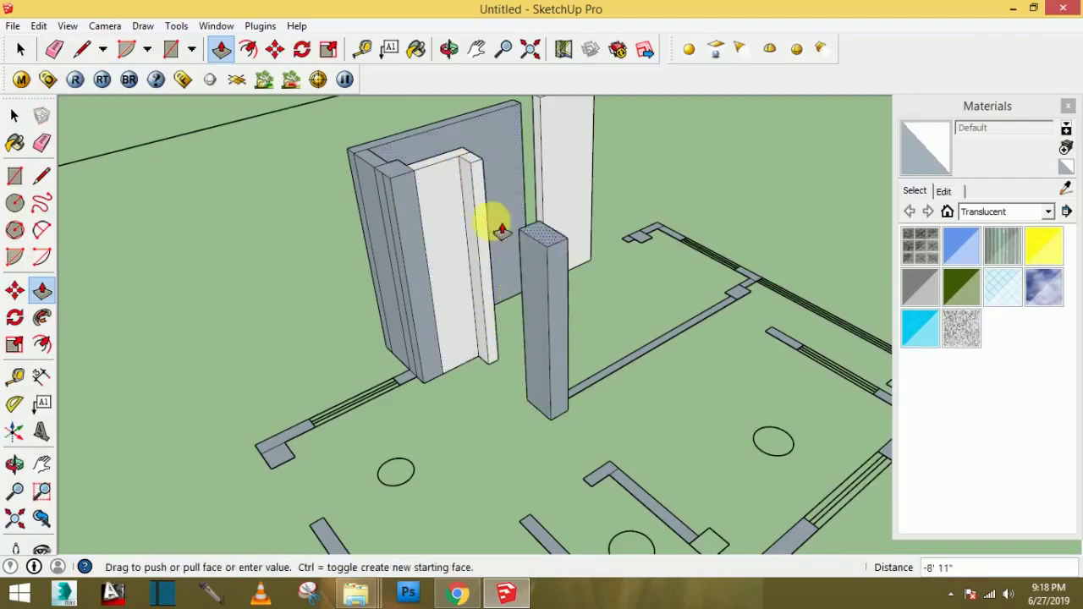
pyautogui.click(417, 179)
pyautogui.click(656, 347)
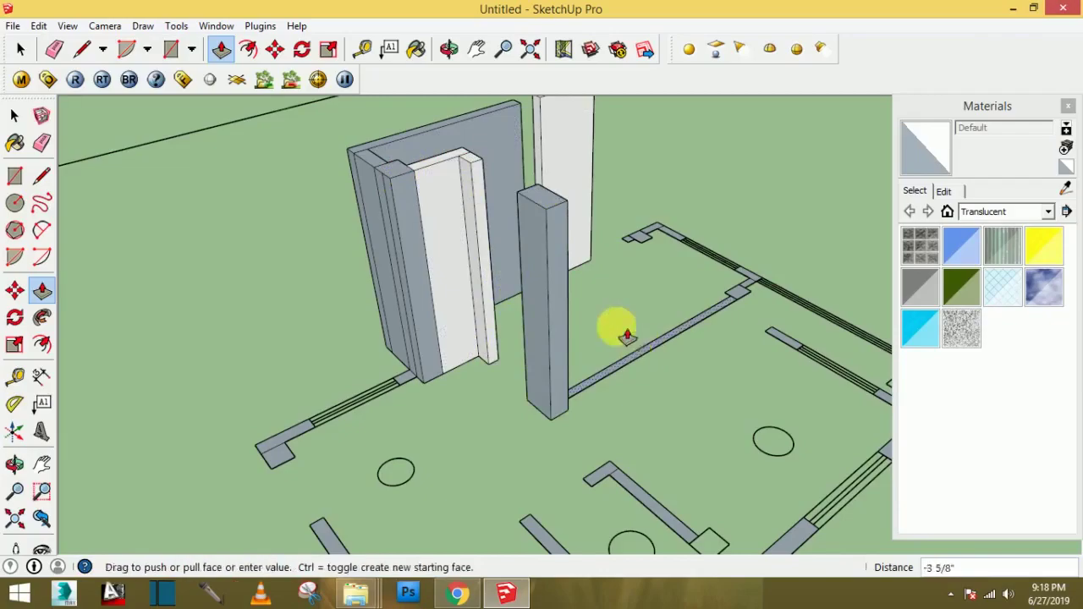
pyautogui.click(394, 174)
pyautogui.middleClick(639, 279)
pyautogui.moveTo(639, 280)
pyautogui.mouseDown(button='middle')
pyautogui.moveTo(894, 387)
pyautogui.moveTo(652, 387)
pyautogui.moveTo(762, 500)
pyautogui.mouseUp(button='middle')
# - Raise the piers at the lower right and the lower wall end to 10'
pyautogui.moveTo(761, 500); pyautogui.dragTo(677, 225)
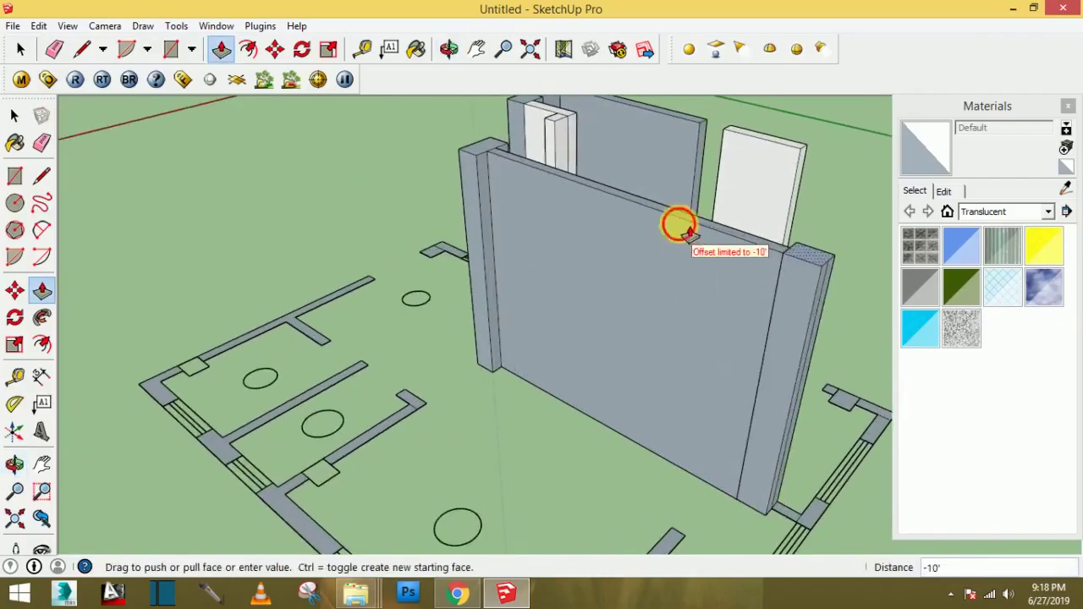
pyautogui.moveTo(798, 355)
pyautogui.mouseDown(button='middle')
pyautogui.moveTo(496, 268)
pyautogui.moveTo(560, 383)
pyautogui.moveTo(713, 476)
pyautogui.mouseUp(button='middle')
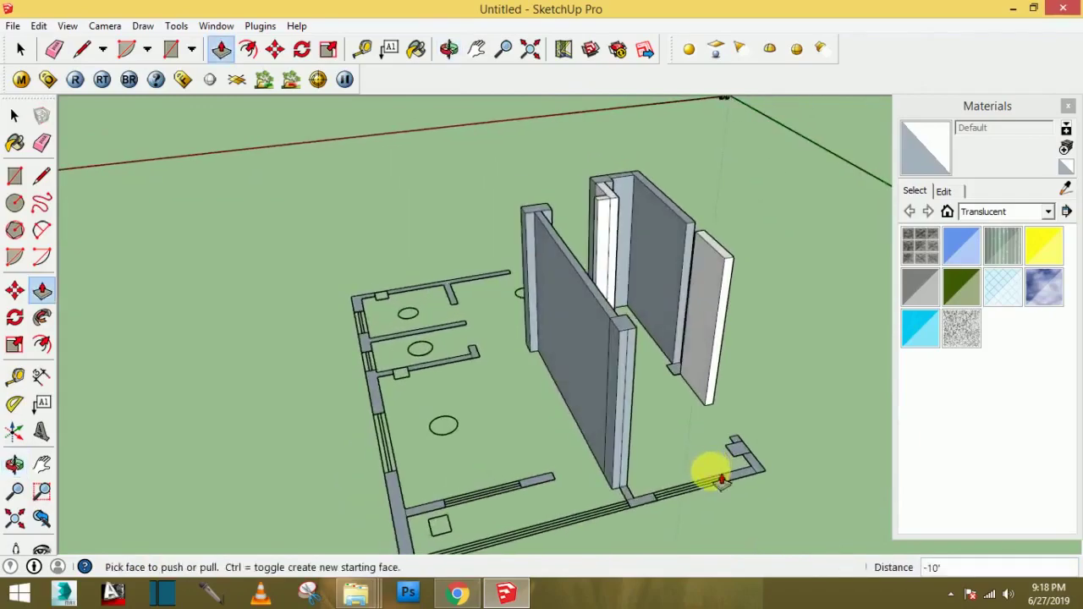
pyautogui.moveTo(640, 500); pyautogui.dragTo(627, 324)
pyautogui.moveTo(627, 324); pyautogui.dragTo(717, 468, button='middle')
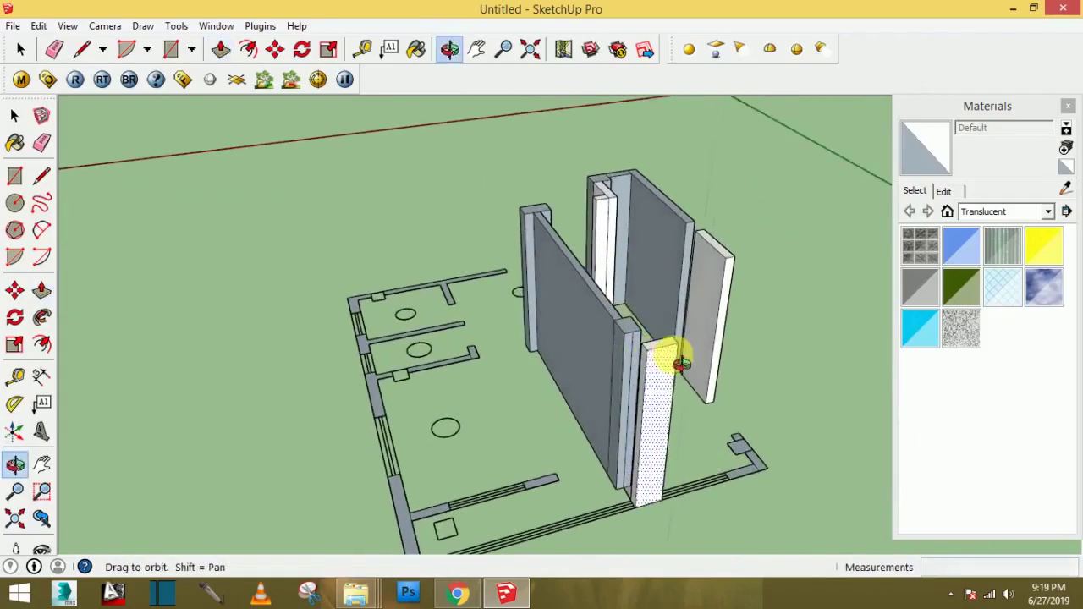
pyautogui.moveTo(692, 480); pyautogui.dragTo(652, 309)
pyautogui.moveTo(652, 310)
pyautogui.mouseDown(button='middle')
pyautogui.moveTo(604, 339)
pyautogui.moveTo(623, 444)
pyautogui.mouseUp(button='middle')
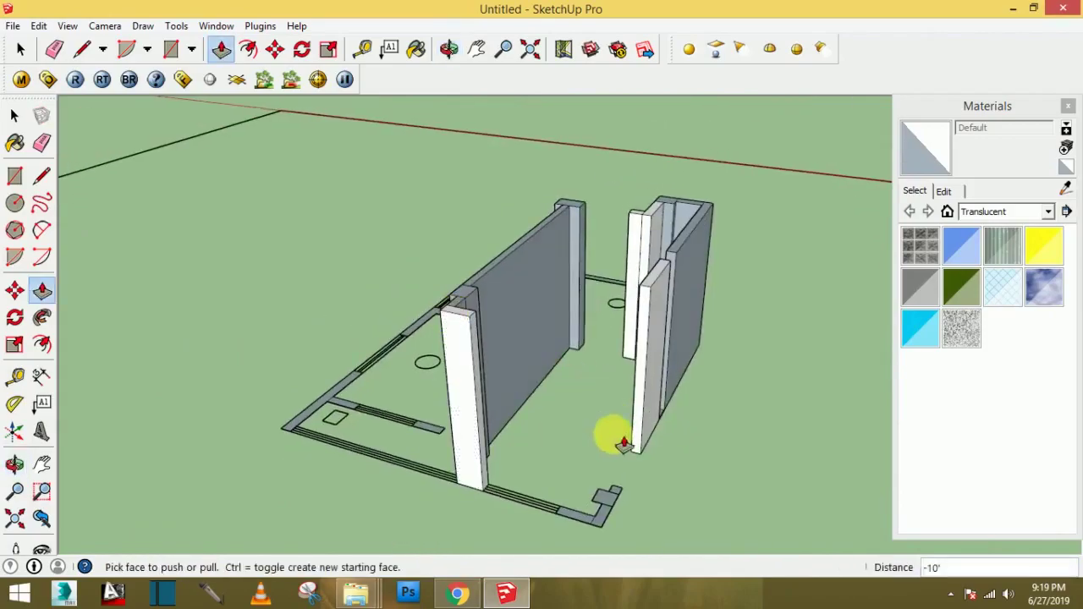
# - Raise the small end faces near the bottom into full-height 10' pillars
pyautogui.click(607, 528)
pyautogui.click(475, 315)
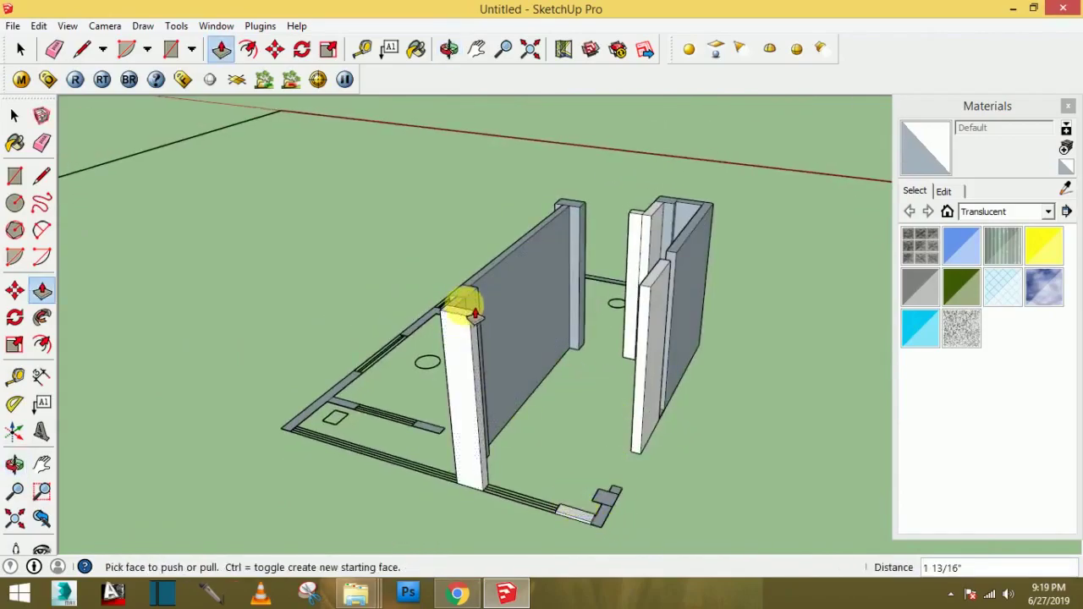
pyautogui.click(584, 514)
pyautogui.click(461, 318)
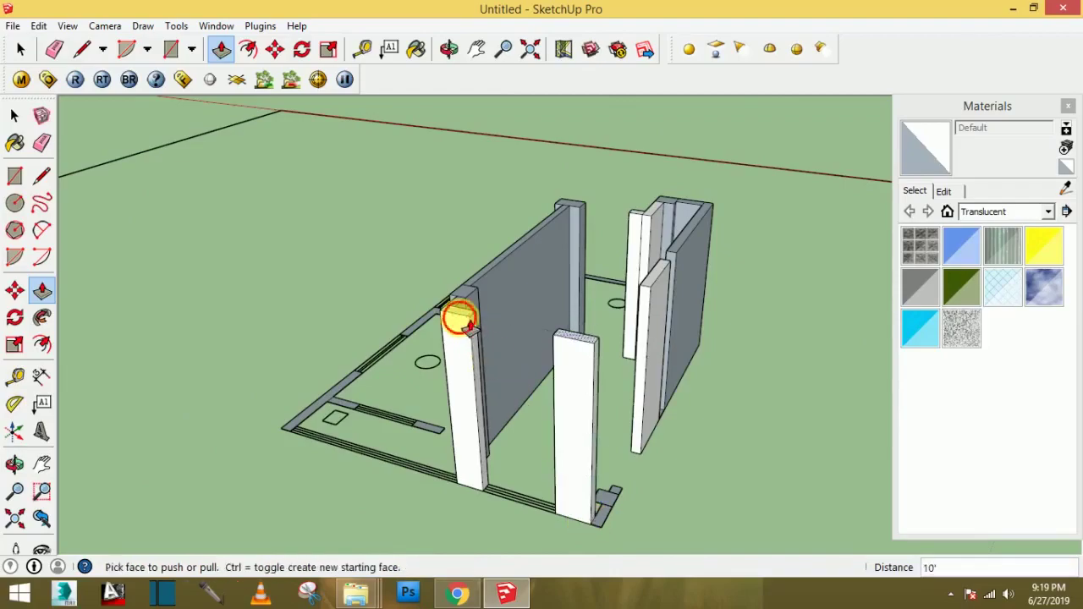
pyautogui.click(622, 522)
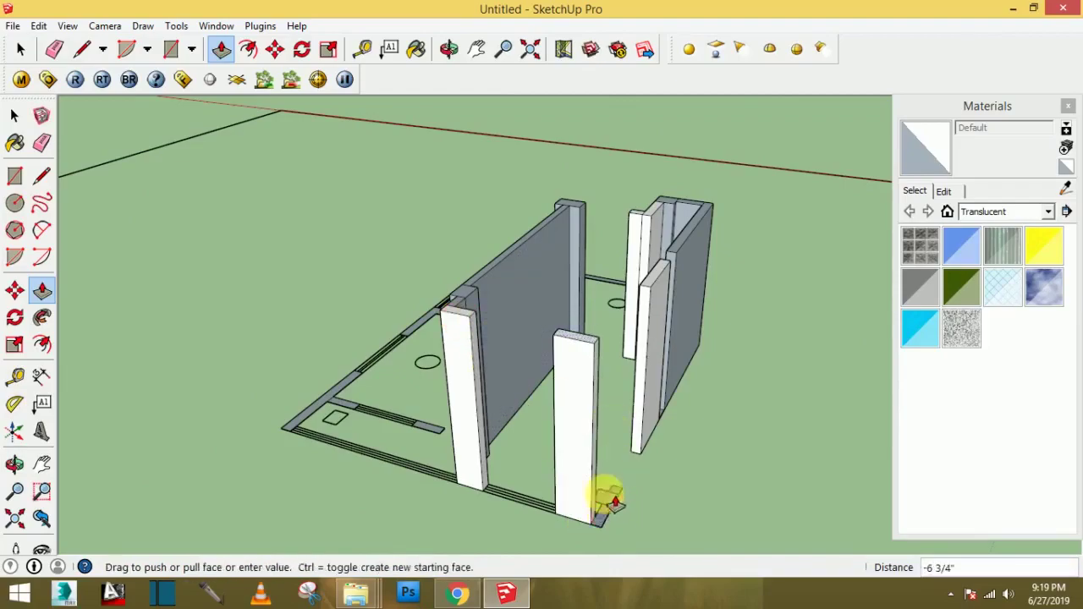
pyautogui.click(582, 349)
pyautogui.moveTo(581, 350)
pyautogui.mouseDown(button='middle')
pyautogui.moveTo(551, 440)
pyautogui.moveTo(513, 501)
pyautogui.mouseUp(button='middle')
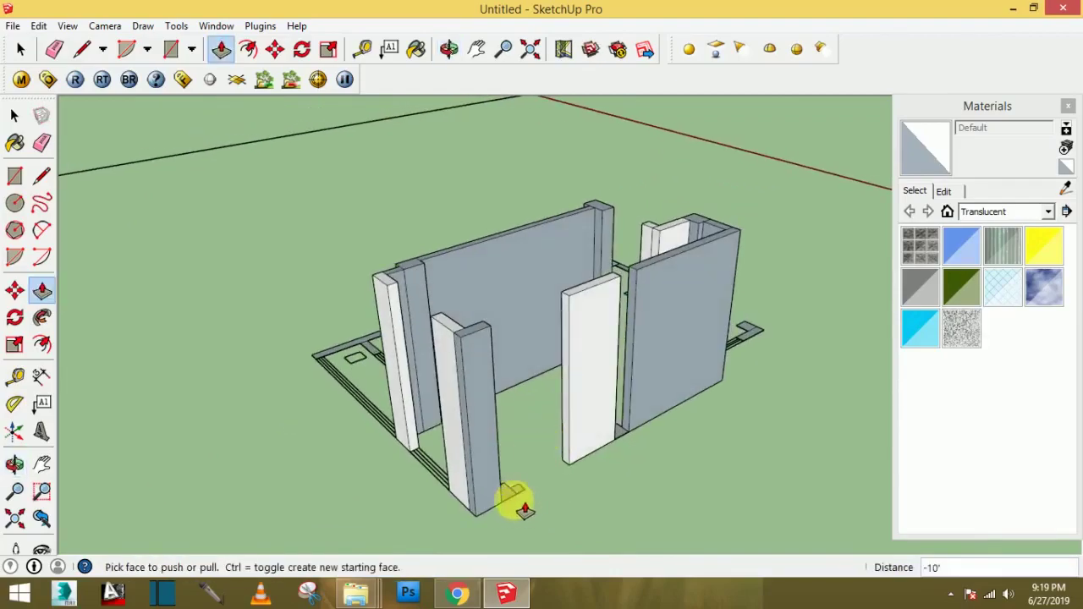
pyautogui.click(513, 500)
pyautogui.click(467, 350)
# - Raise the small bottom face and the face beside it into two wall-height pillars
pyautogui.moveTo(604, 442); pyautogui.dragTo(448, 476, button='middle')
pyautogui.scroll(2, 451, 472)
pyautogui.click(453, 473)
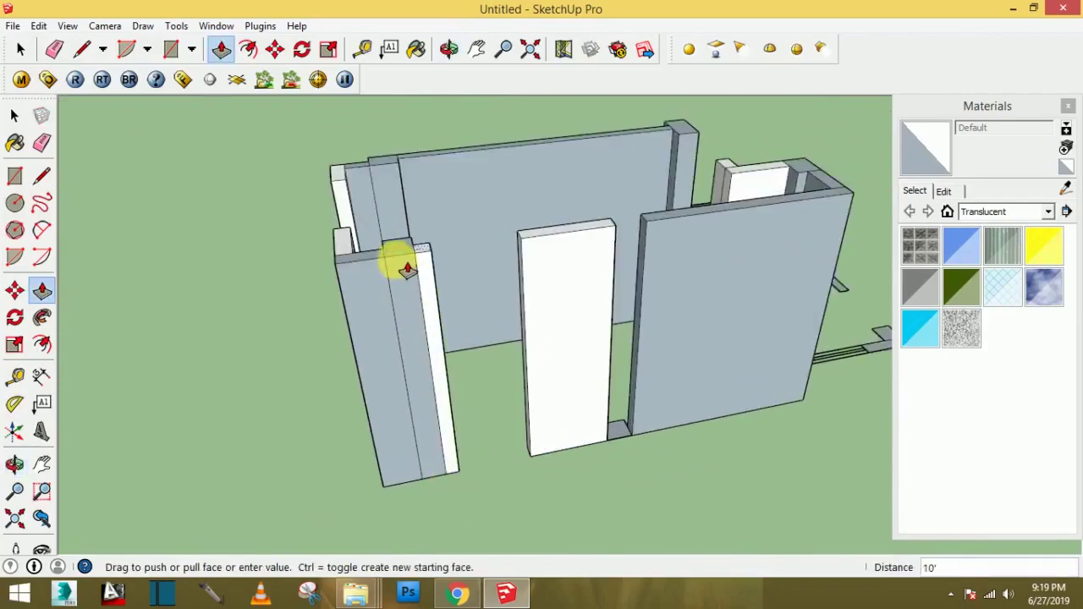
pyautogui.click(407, 269)
pyautogui.click(623, 430)
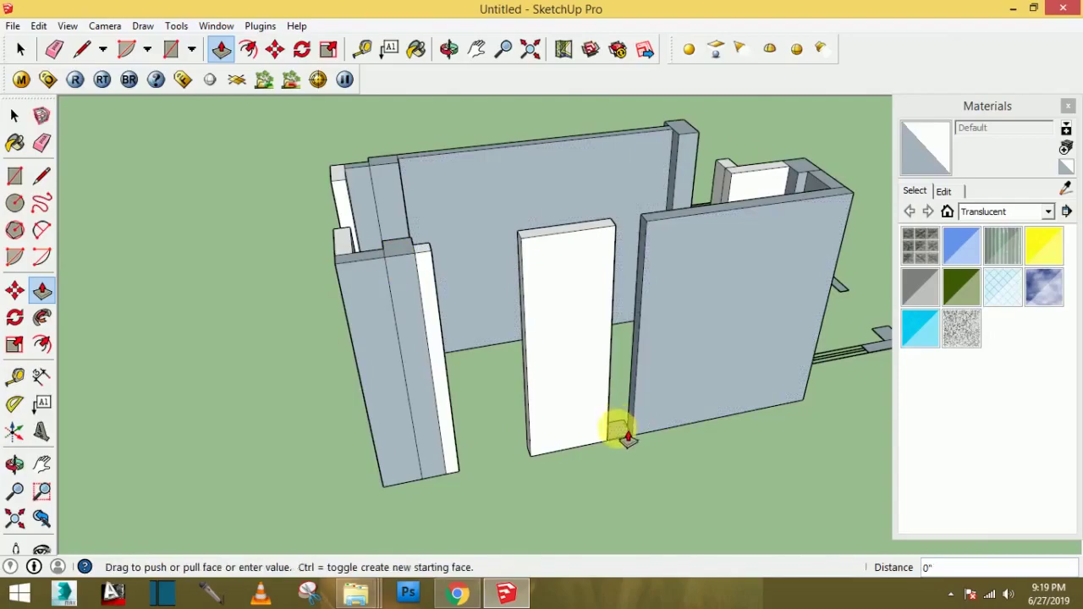
pyautogui.click(599, 241)
pyautogui.moveTo(769, 271)
pyautogui.mouseDown(button='middle')
pyautogui.moveTo(599, 285)
pyautogui.moveTo(702, 350)
pyautogui.moveTo(599, 408)
pyautogui.moveTo(600, 375)
pyautogui.moveTo(805, 415)
pyautogui.moveTo(778, 423)
pyautogui.mouseUp(button='middle')
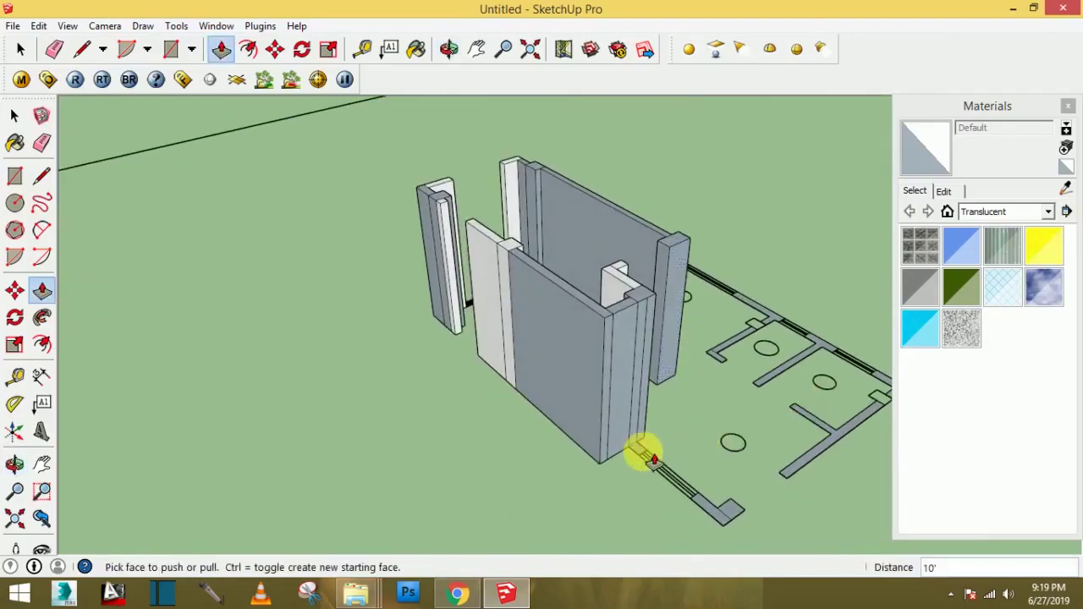
# - Raise three more pillar base faces up to the wall top
pyautogui.click(640, 452)
pyautogui.click(624, 314)
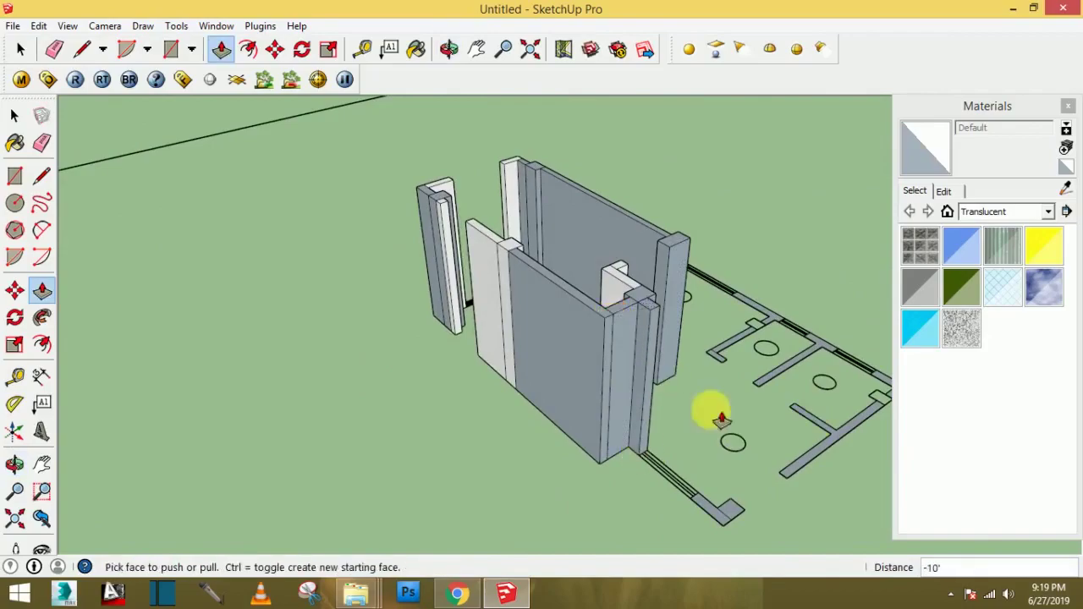
pyautogui.click(739, 514)
pyautogui.click(615, 328)
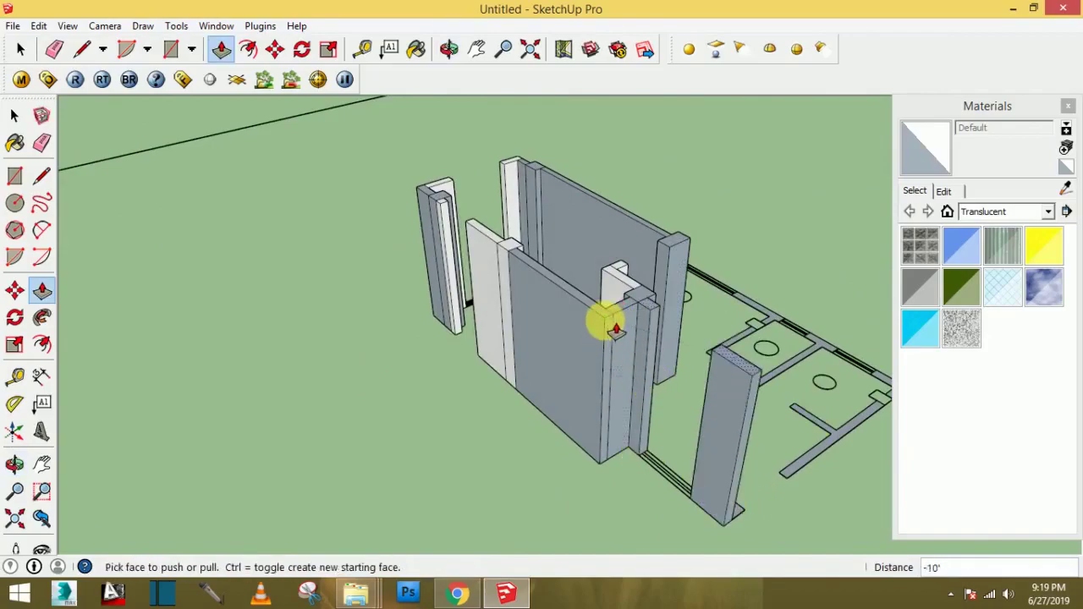
pyautogui.click(756, 515)
pyautogui.click(725, 363)
pyautogui.moveTo(725, 363)
pyautogui.mouseDown(button='middle')
pyautogui.moveTo(546, 387)
pyautogui.moveTo(536, 455)
pyautogui.mouseUp(button='middle')
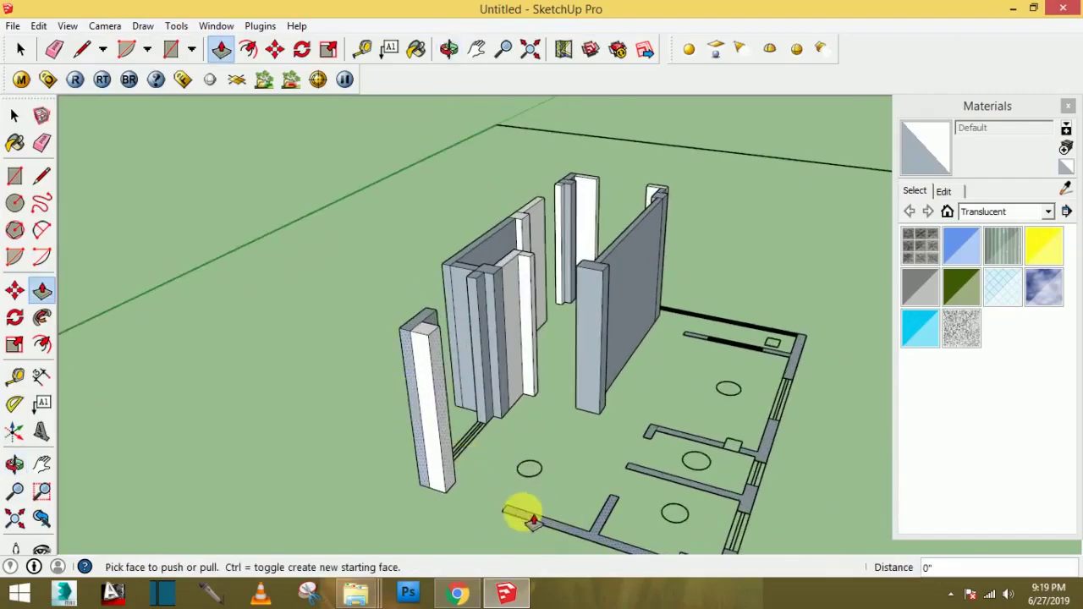
# - Raise the bottom wall strip and another floor strip pillar to 10'
pyautogui.click(514, 509)
pyautogui.click(430, 341)
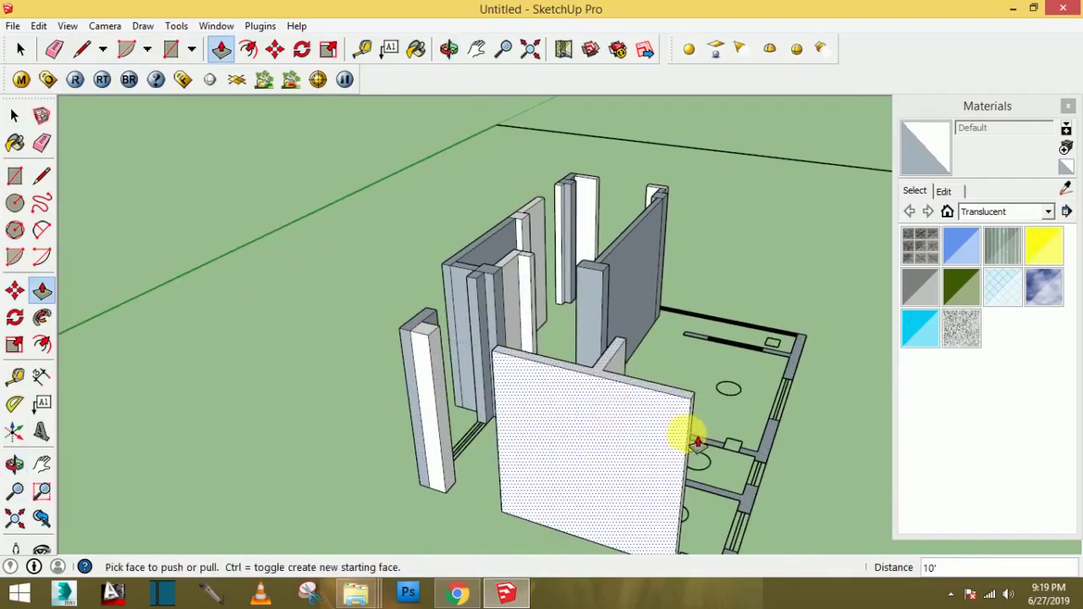
pyautogui.scroll(-3, 749, 537)
pyautogui.scroll(3, 701, 532)
pyautogui.click(701, 532)
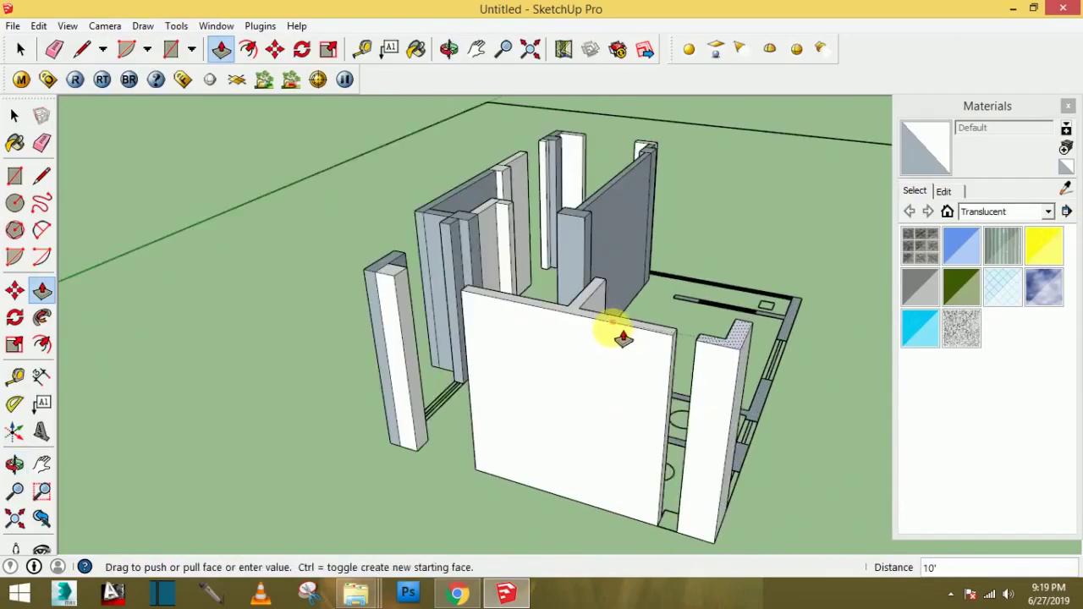
pyautogui.click(619, 333)
pyautogui.moveTo(786, 380); pyautogui.dragTo(499, 414, button='middle')
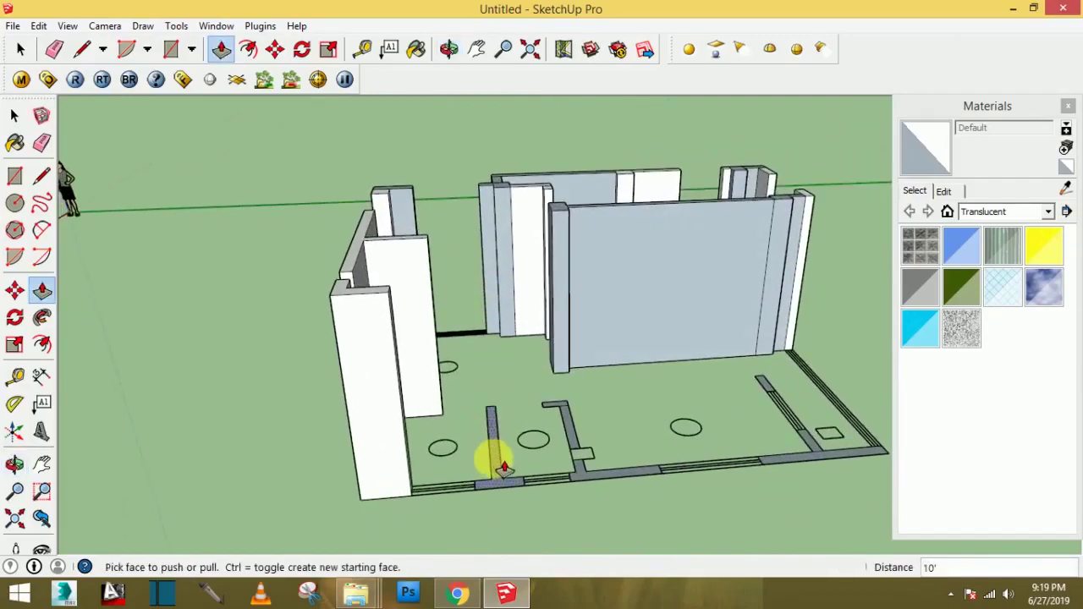
# - Raise the front floor strips into a pillar and a full-height wall
pyautogui.click(504, 468)
pyautogui.click(363, 302)
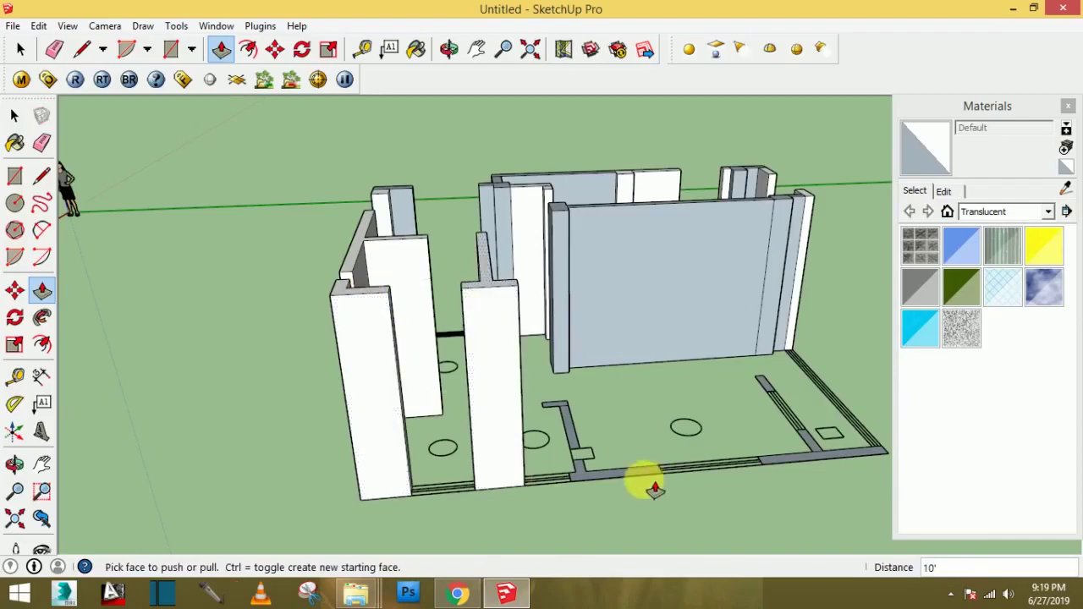
pyautogui.click(622, 481)
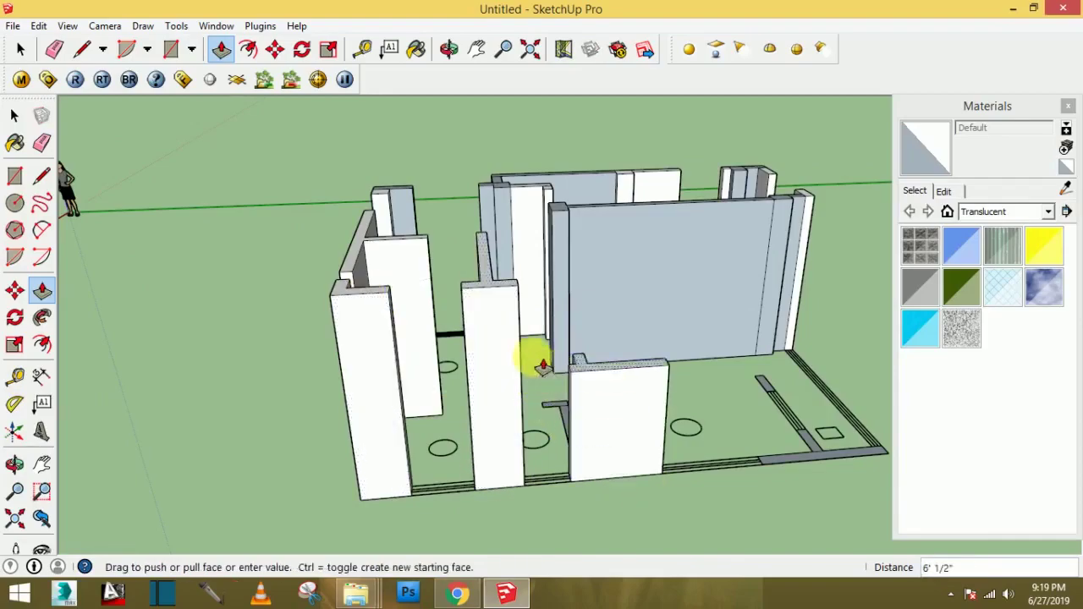
pyautogui.click(492, 297)
pyautogui.moveTo(494, 293)
pyautogui.mouseDown(button='middle')
pyautogui.moveTo(590, 413)
pyautogui.moveTo(410, 442)
pyautogui.mouseUp(button='middle')
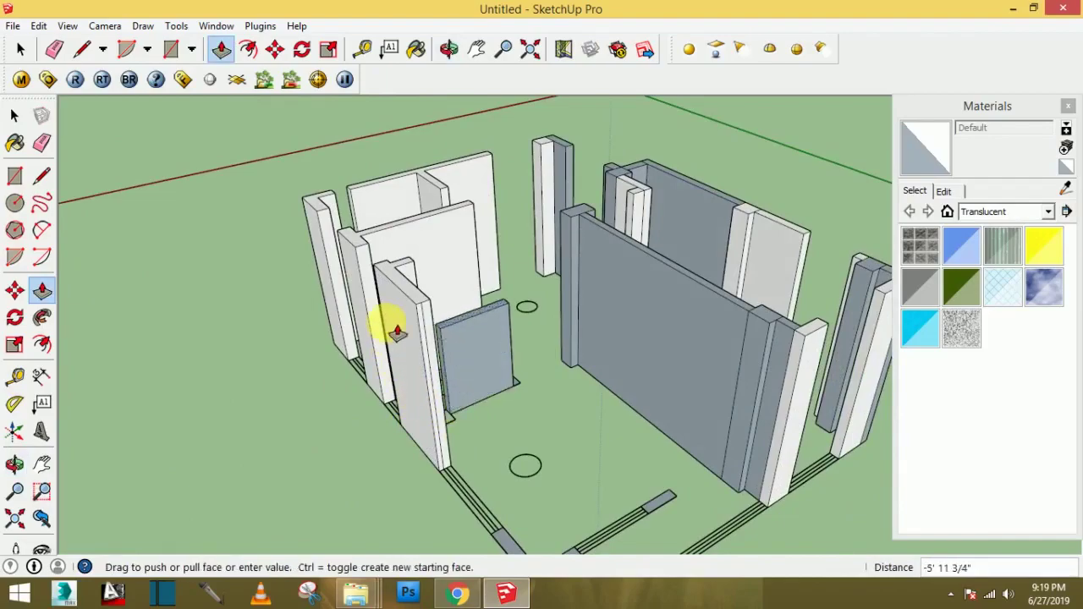
pyautogui.click(394, 288)
pyautogui.moveTo(542, 358)
pyautogui.mouseDown(button='middle')
pyautogui.moveTo(416, 375)
pyautogui.moveTo(491, 363)
pyautogui.moveTo(774, 513)
pyautogui.mouseUp(button='middle')
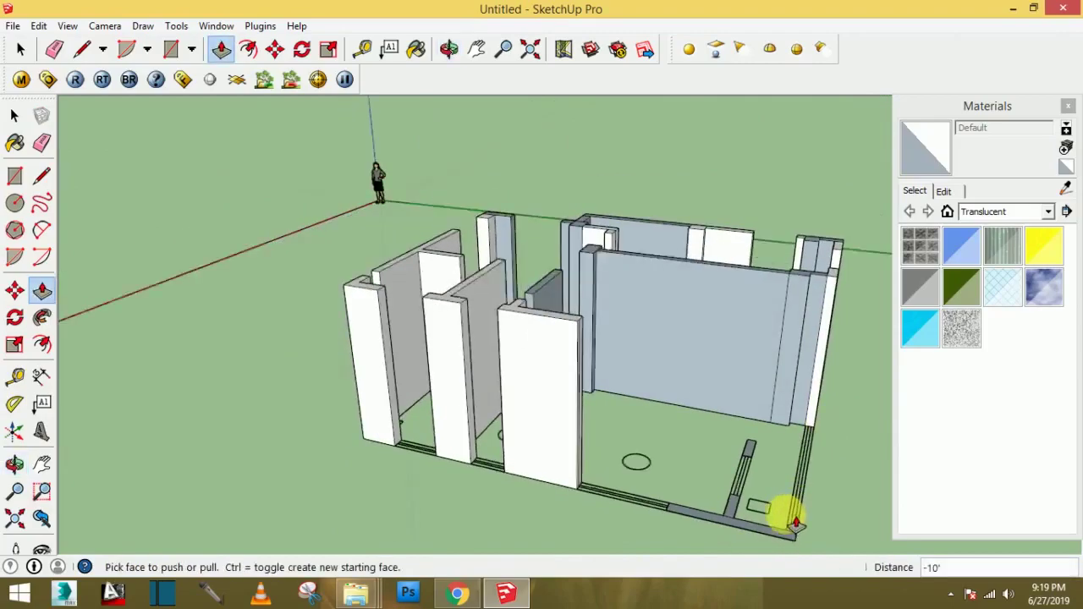
# - Raise the corner floor strip to exactly 10' and start the next strip
pyautogui.click(733, 513)
pyautogui.write('10')
pyautogui.press('Return')
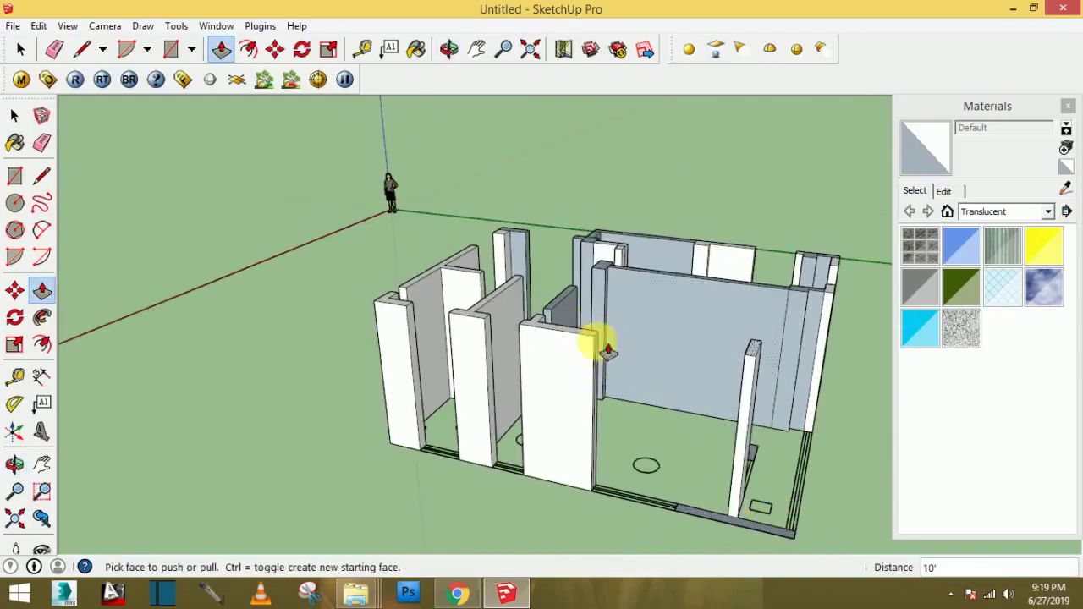
pyautogui.moveTo(768, 412); pyautogui.dragTo(705, 528, button='middle')
pyautogui.click(711, 507)
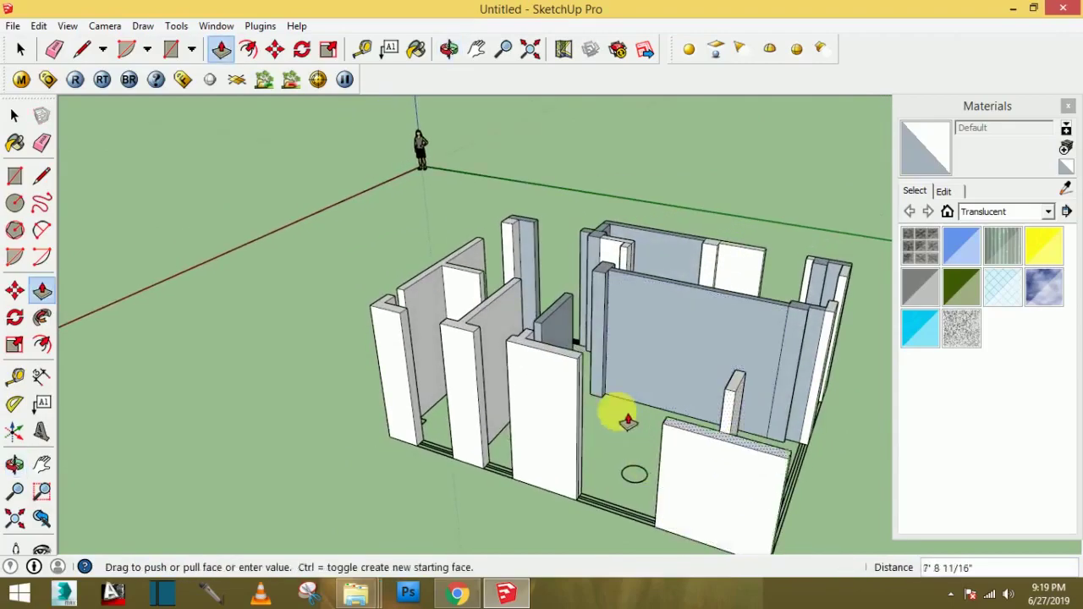
pyautogui.moveTo(720, 435); pyautogui.dragTo(551, 412, button='middle')
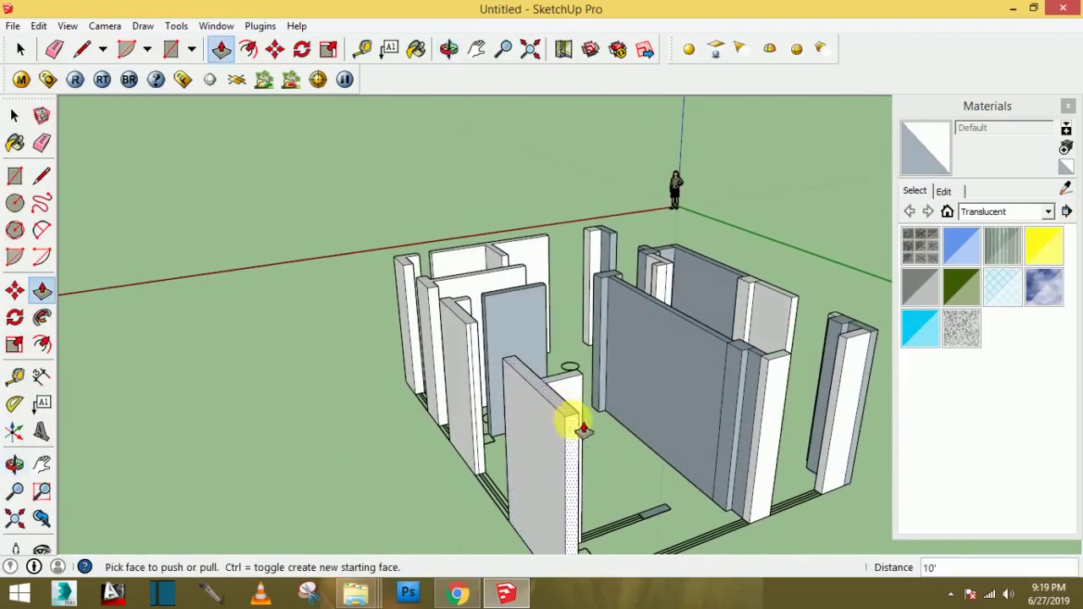
pyautogui.moveTo(621, 496)
pyautogui.mouseDown(button='middle')
pyautogui.moveTo(518, 385)
pyautogui.moveTo(322, 476)
pyautogui.mouseUp(button='middle')
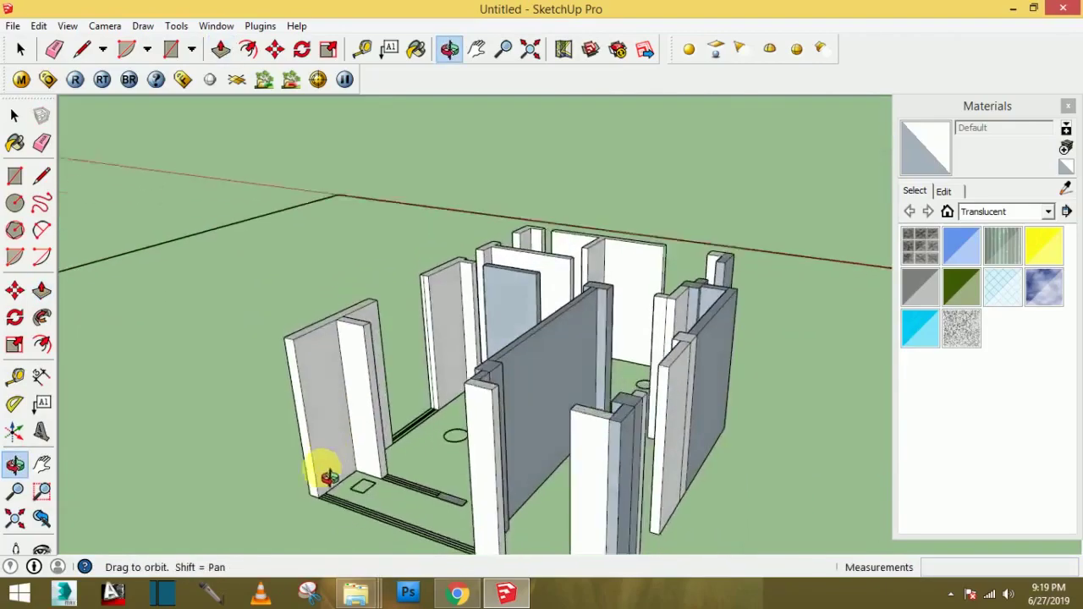
# - Draw a rectangle across the first opening's base and raise it into a 36" sill
pyautogui.scroll(5, 533, 503)
pyautogui.press('r')
pyautogui.click(537, 500)
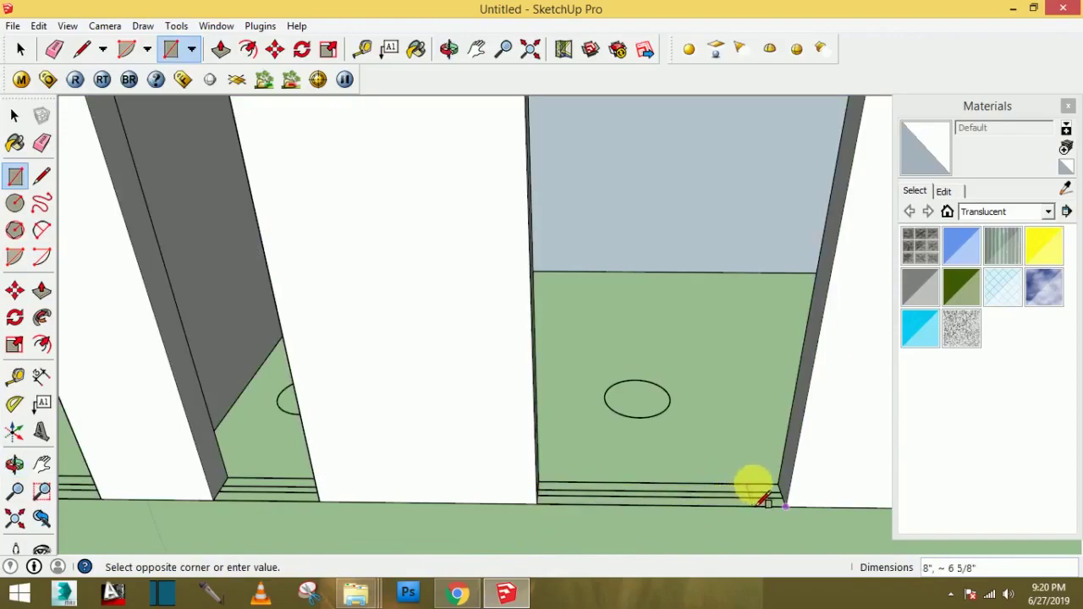
pyautogui.click(546, 500)
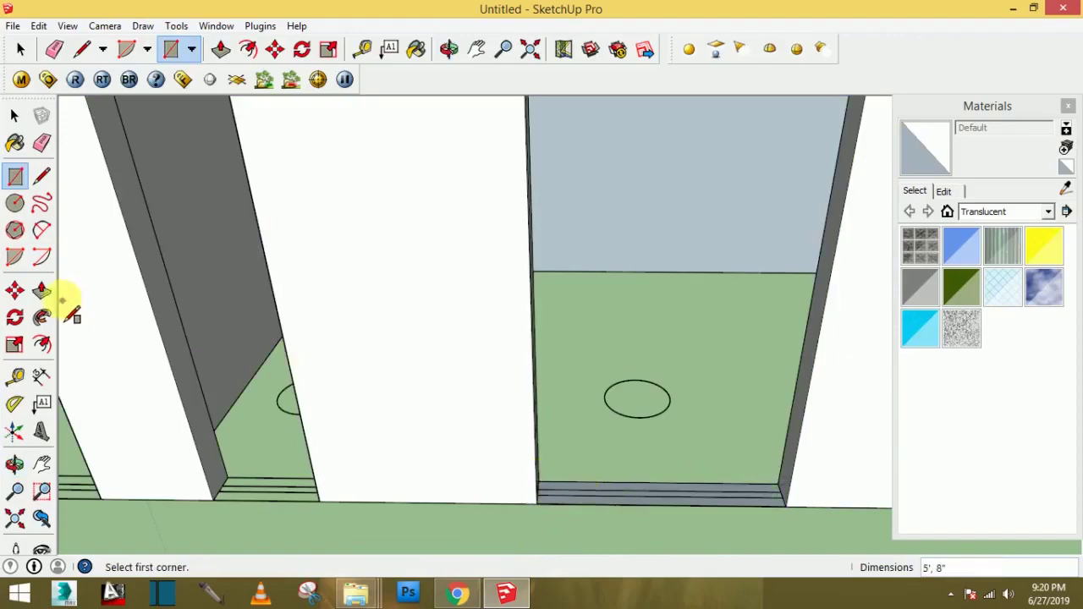
pyautogui.click(42, 290)
pyautogui.moveTo(645, 505); pyautogui.dragTo(640, 411)
pyautogui.write('36')
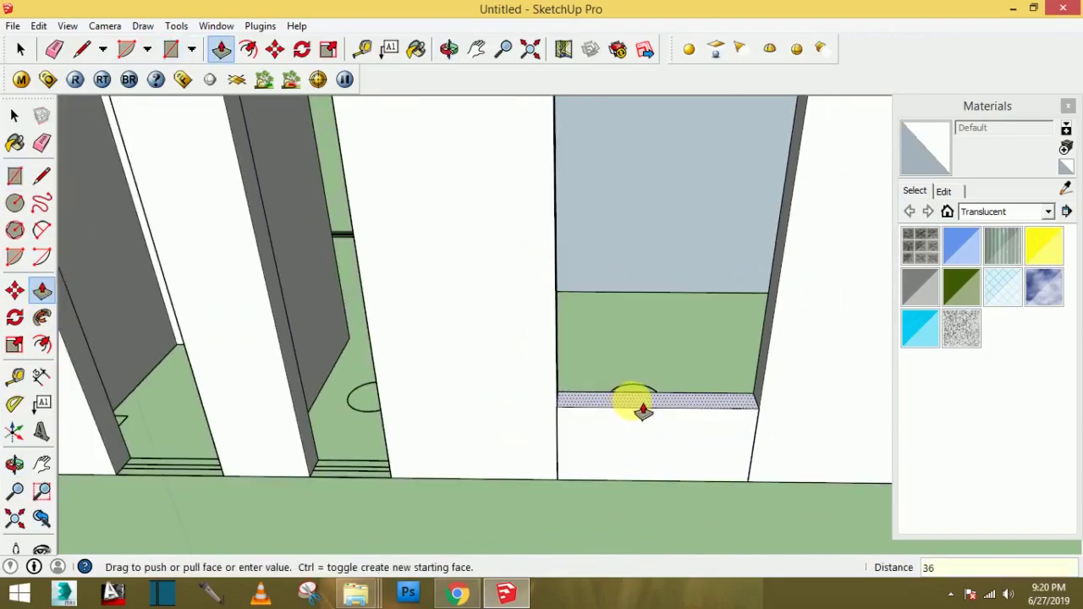
pyautogui.press('Return')
pyautogui.scroll(-3, 645, 411)
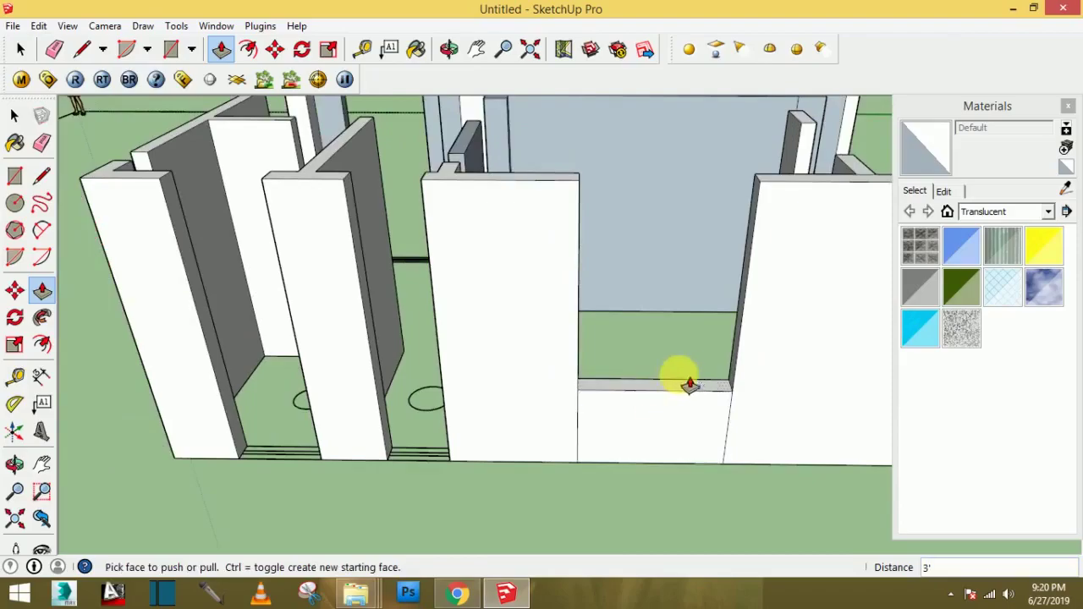
pyautogui.moveTo(684, 379)
pyautogui.mouseDown(button='middle')
pyautogui.moveTo(489, 387)
pyautogui.moveTo(634, 398)
pyautogui.moveTo(615, 403)
pyautogui.moveTo(599, 455)
pyautogui.moveTo(73, 206)
pyautogui.mouseUp(button='middle')
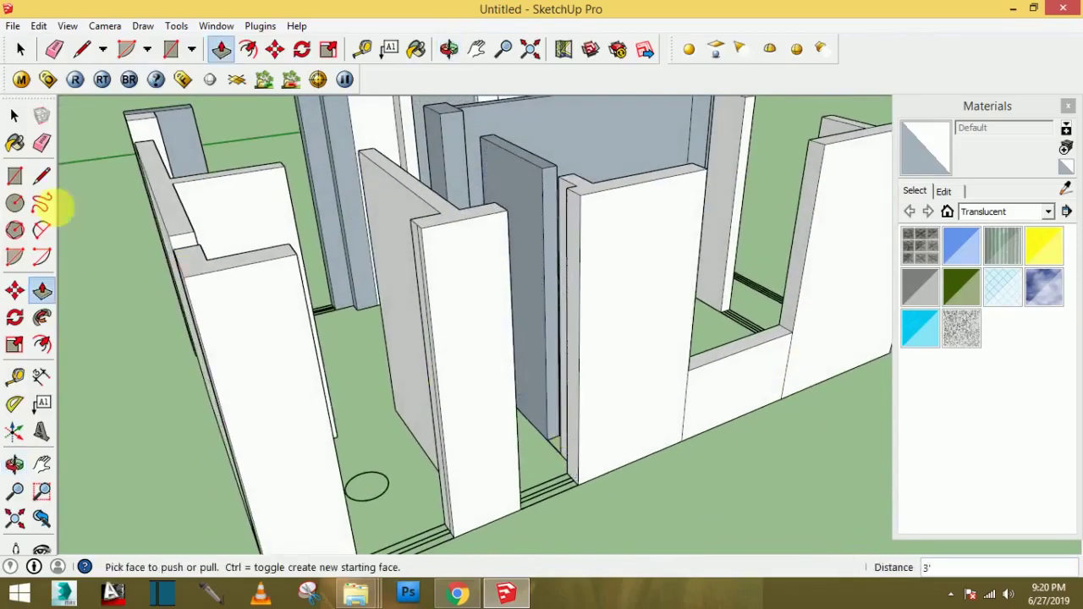
# - Draw a rectangle across the next opening's floor and push it up to 3'
pyautogui.click(16, 178)
pyautogui.moveTo(538, 470)
pyautogui.mouseDown(button='middle')
pyautogui.moveTo(477, 483)
pyautogui.moveTo(493, 481)
pyautogui.mouseUp(button='middle')
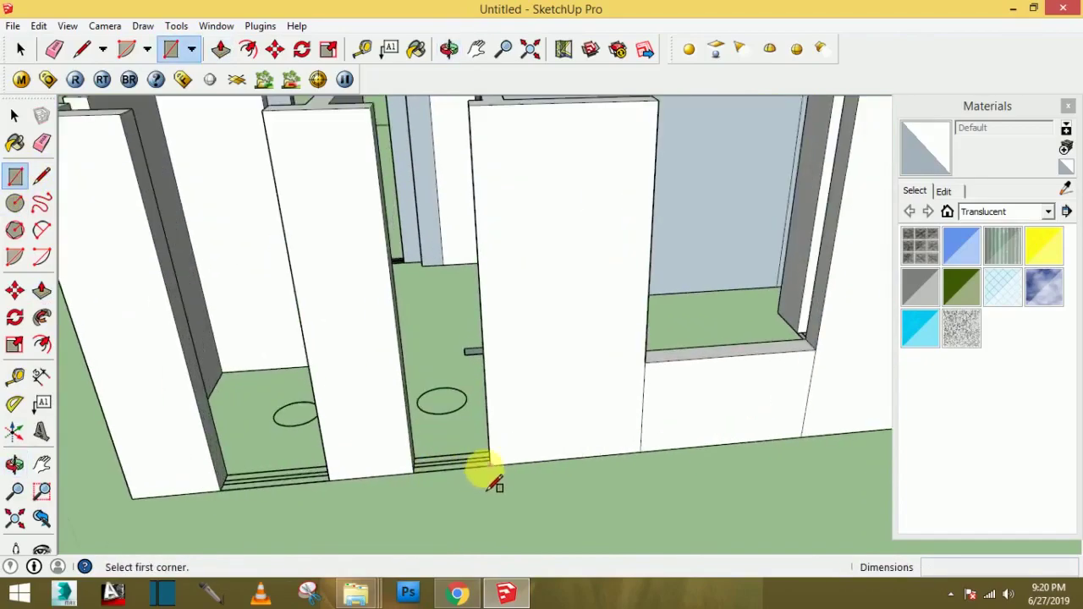
pyautogui.click(489, 465)
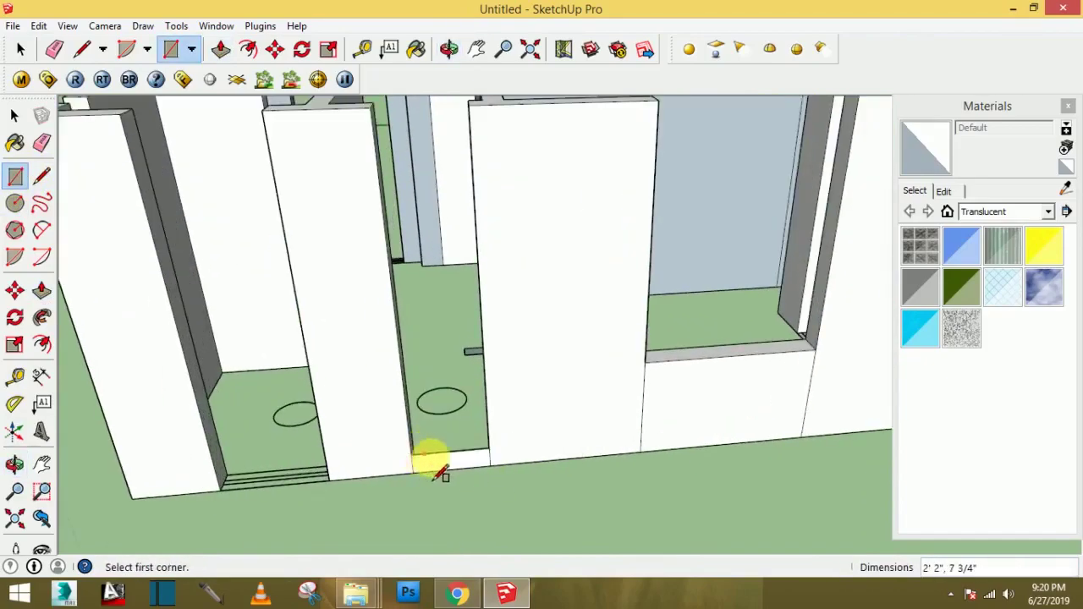
pyautogui.moveTo(430, 461)
pyautogui.mouseDown(button='middle')
pyautogui.moveTo(483, 519)
pyautogui.moveTo(476, 507)
pyautogui.mouseUp(button='middle')
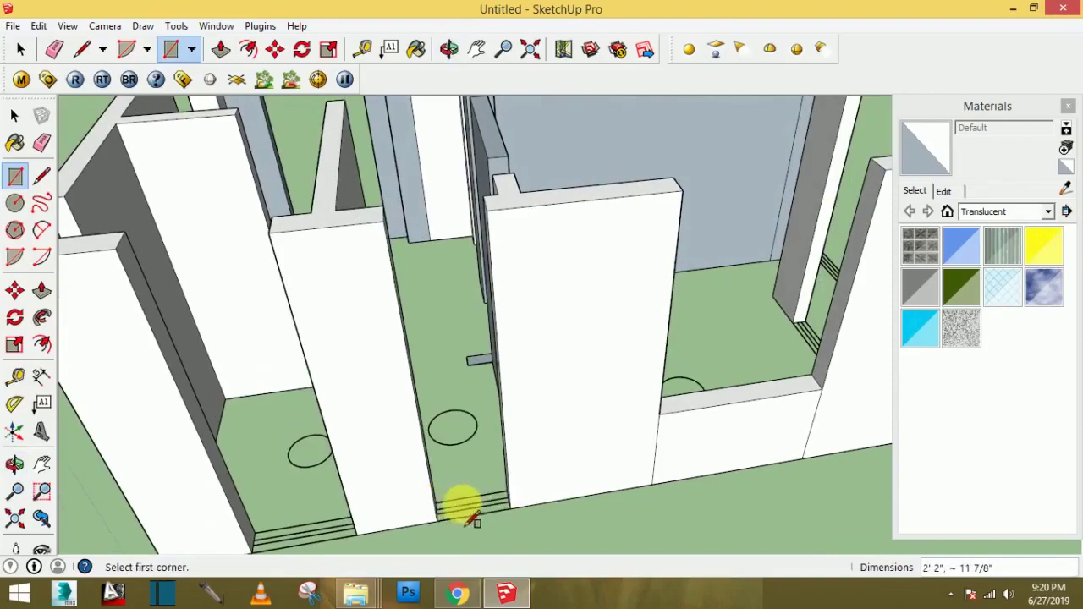
pyautogui.scroll(3, 491, 526)
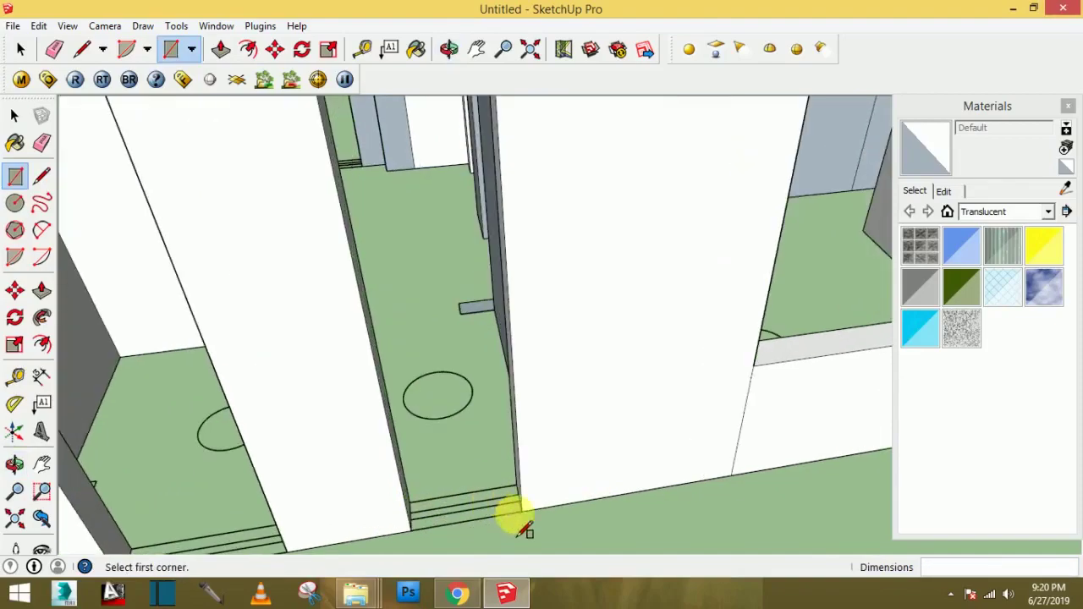
pyautogui.click(410, 503)
pyautogui.click(519, 516)
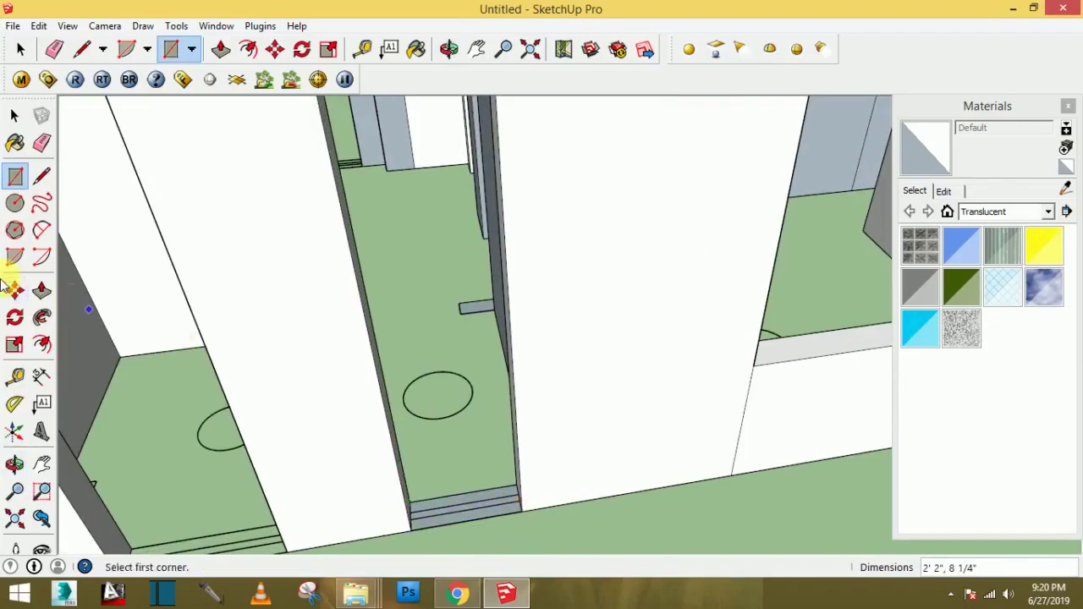
pyautogui.click(41, 290)
pyautogui.click(484, 512)
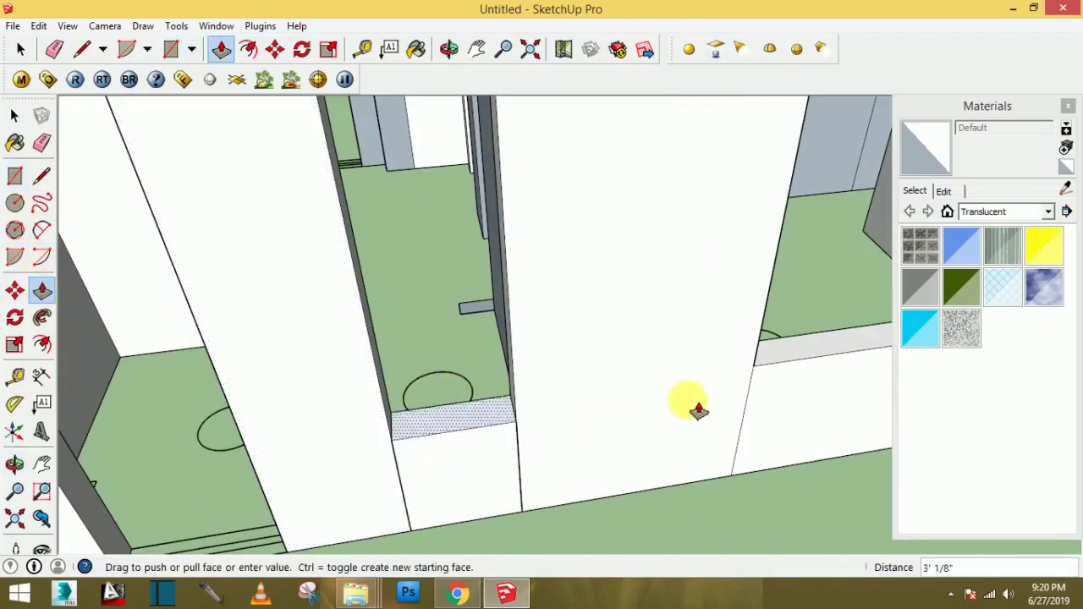
pyautogui.click(790, 363)
pyautogui.moveTo(790, 363)
pyautogui.mouseDown(button='middle')
pyautogui.moveTo(570, 392)
pyautogui.moveTo(574, 349)
pyautogui.moveTo(541, 519)
pyautogui.moveTo(527, 500)
pyautogui.moveTo(600, 561)
pyautogui.moveTo(556, 418)
pyautogui.moveTo(534, 419)
pyautogui.mouseUp(button='middle')
# - Re-extrude the small face in the front opening after one cancel, committing the infill block at 6'9"
pyautogui.scroll(-2, 525, 474)
pyautogui.scroll(-2, 526, 473)
pyautogui.click(533, 418)
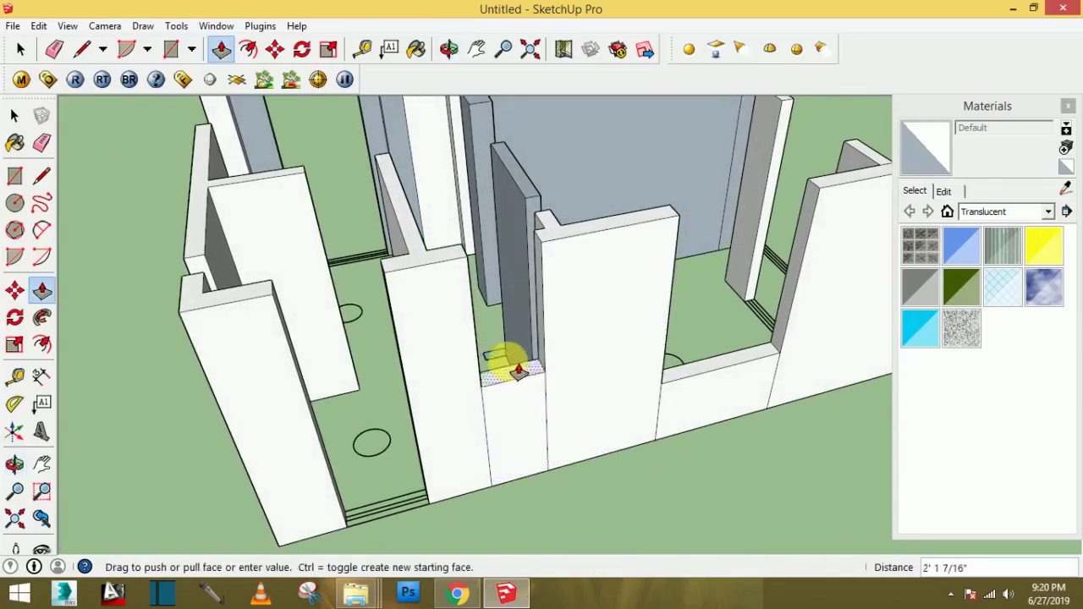
pyautogui.press('Escape')
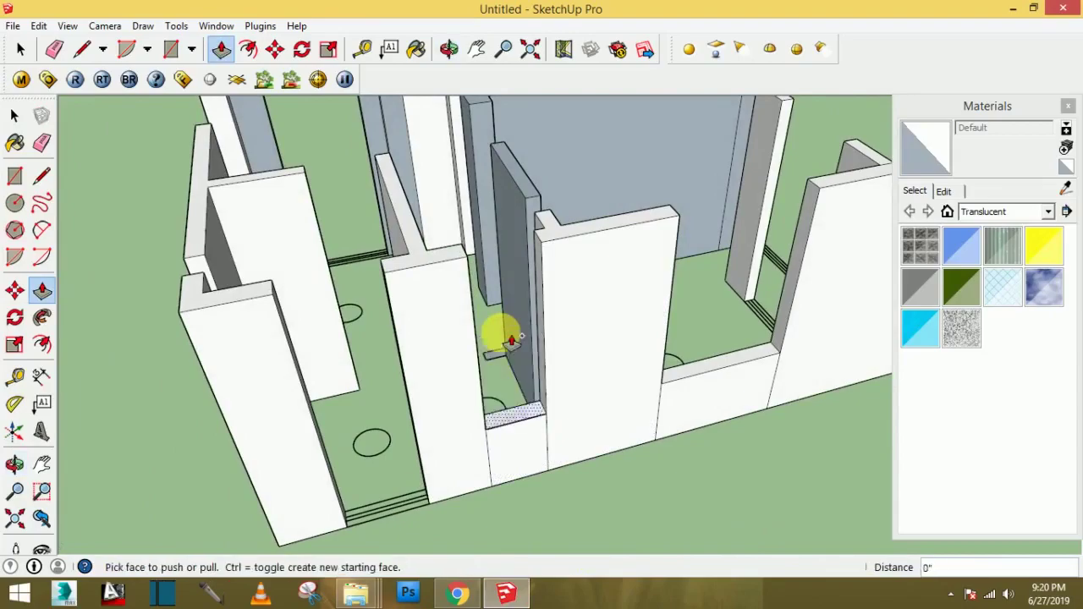
pyautogui.click(532, 483)
pyautogui.write("6' 9")
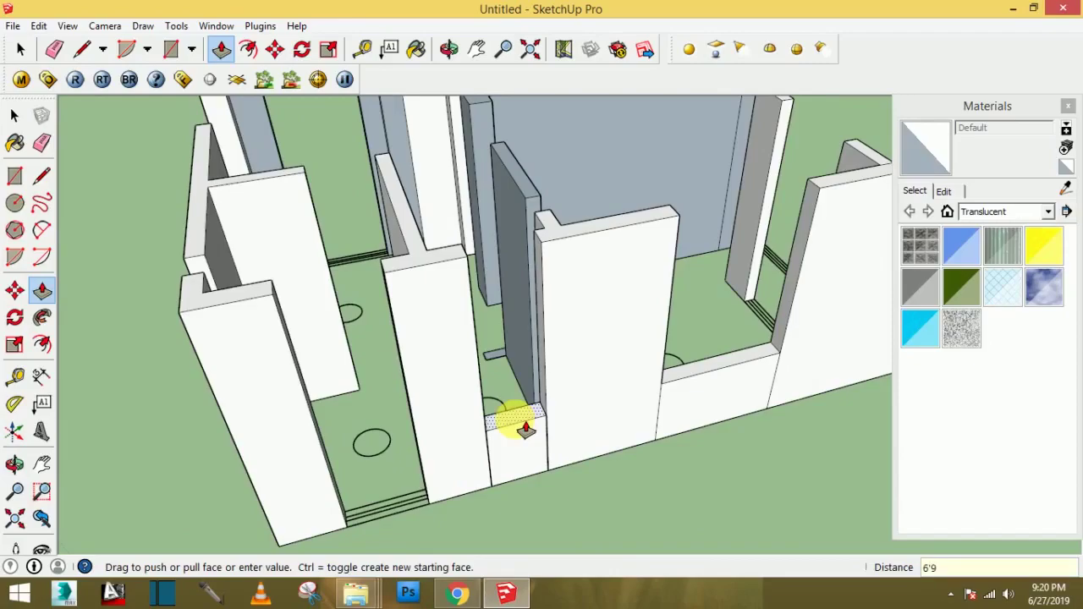
pyautogui.moveTo(483, 346)
pyautogui.mouseDown(button='middle')
pyautogui.moveTo(385, 529)
pyautogui.moveTo(644, 599)
pyautogui.moveTo(564, 513)
pyautogui.moveTo(815, 525)
pyautogui.moveTo(368, 479)
pyautogui.moveTo(406, 423)
pyautogui.moveTo(474, 471)
pyautogui.moveTo(452, 517)
pyautogui.moveTo(437, 505)
pyautogui.moveTo(417, 409)
pyautogui.mouseUp(button='middle')
pyautogui.press('Return')
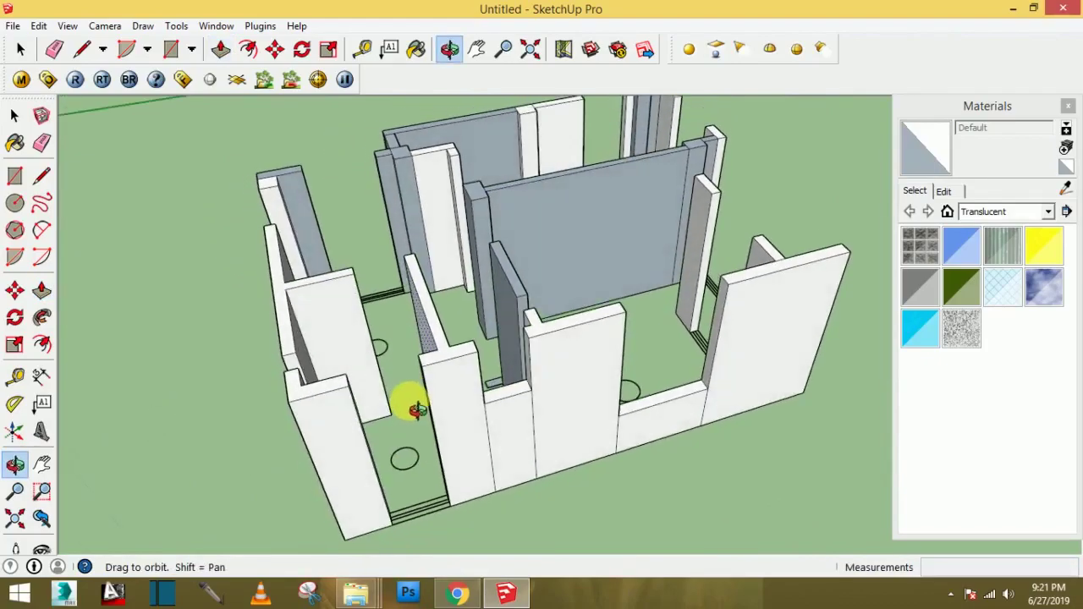
# - Outline the next opening's step face and raise it into a 3' sill block
pyautogui.click(25, 175)
pyautogui.scroll(3, 398, 466)
pyautogui.click(396, 556)
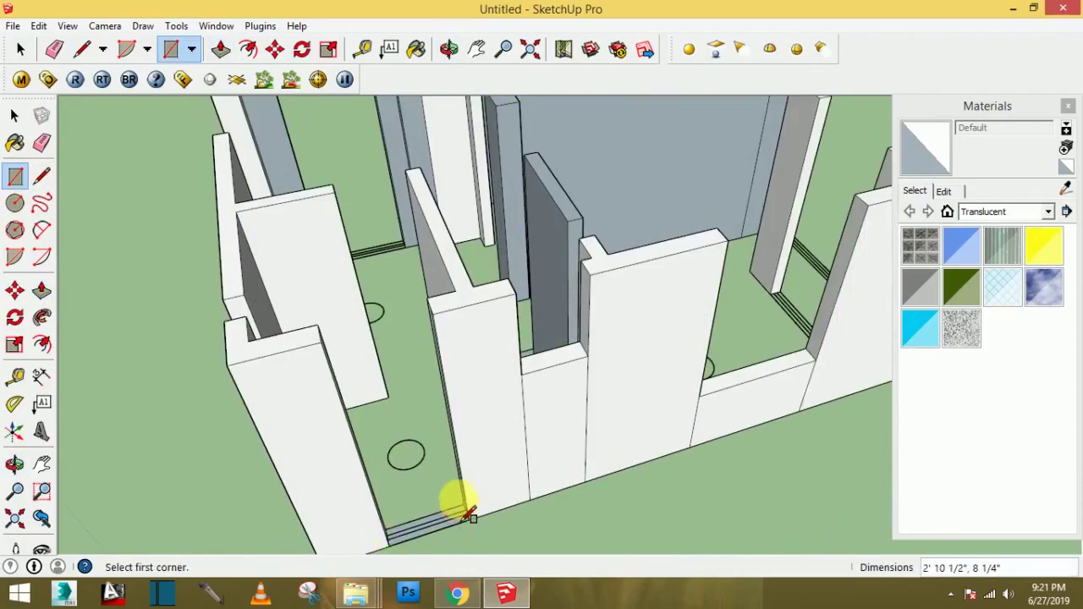
pyautogui.moveTo(440, 485)
pyautogui.mouseDown(button='middle')
pyautogui.moveTo(375, 350)
pyautogui.moveTo(466, 536)
pyautogui.moveTo(456, 383)
pyautogui.mouseUp(button='middle')
pyautogui.scroll(2, 474, 532)
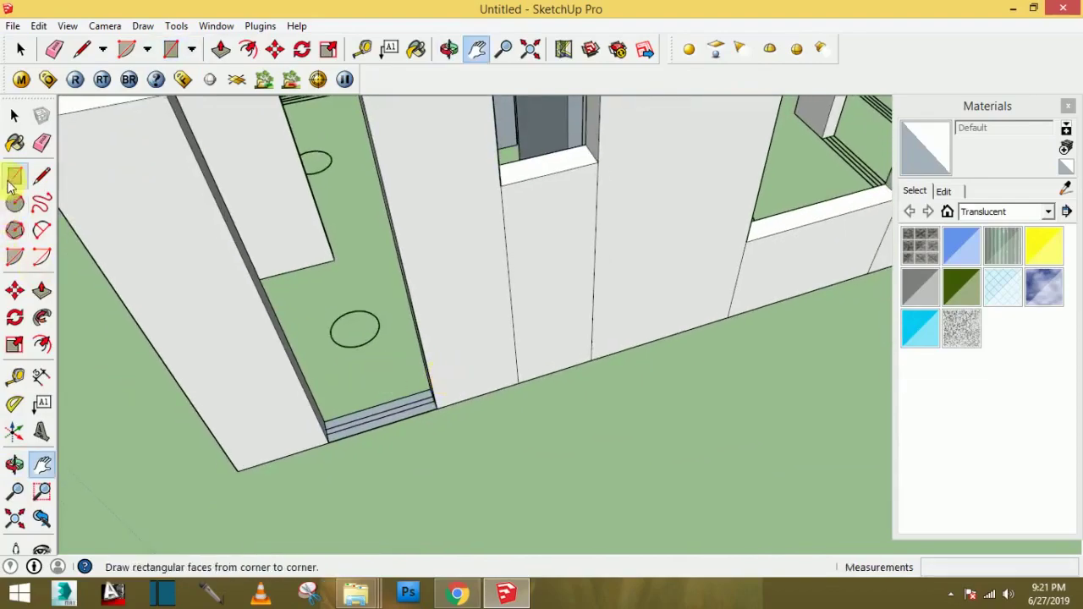
pyautogui.click(42, 288)
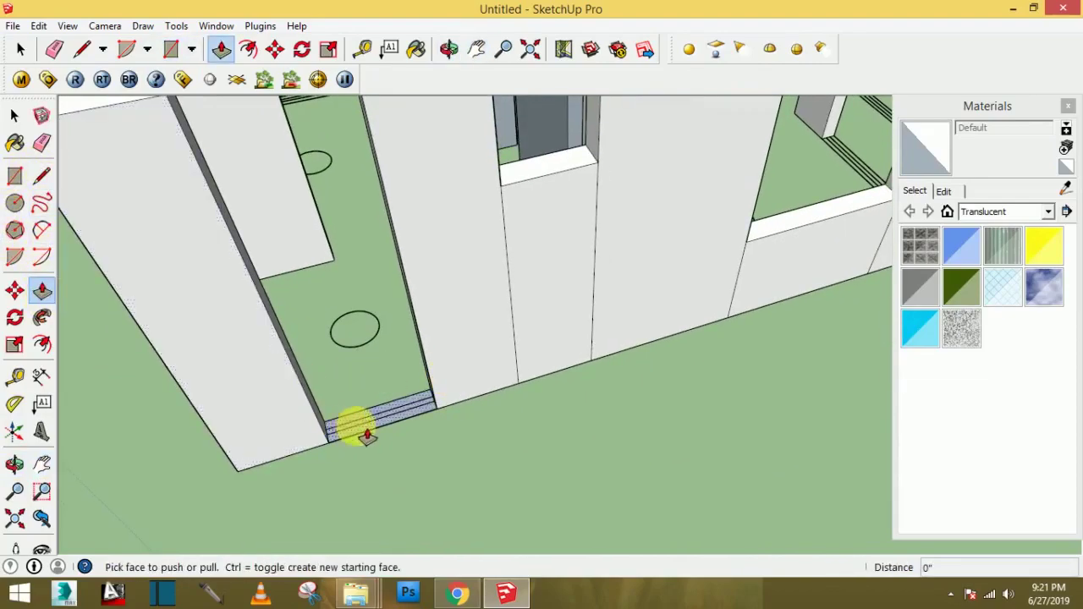
pyautogui.click(358, 423)
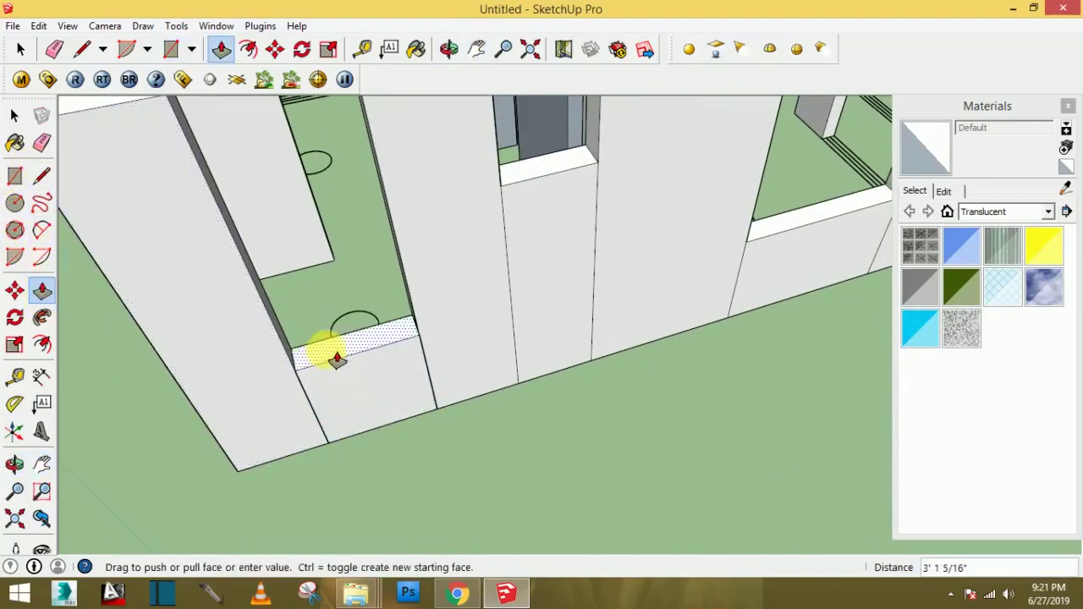
pyautogui.click(787, 230)
pyautogui.moveTo(640, 314)
pyautogui.mouseDown(button='middle')
pyautogui.moveTo(515, 314)
pyautogui.moveTo(407, 388)
pyautogui.moveTo(449, 375)
pyautogui.moveTo(460, 447)
pyautogui.mouseUp(button='middle')
# - Start a rectangle in the narrow gap and begin pulling the face at the wall base
pyautogui.click(15, 176)
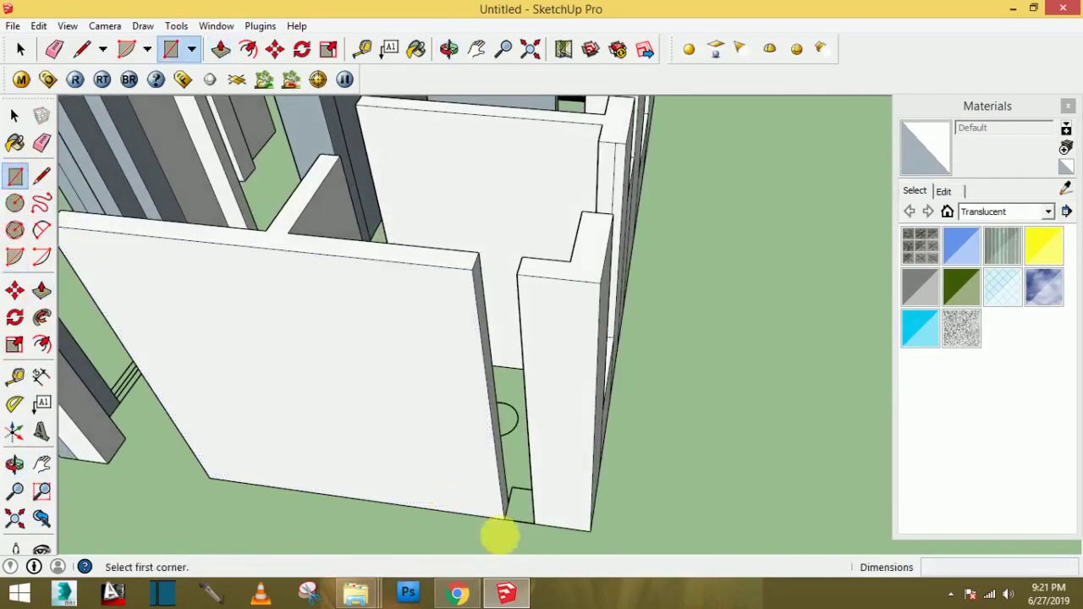
pyautogui.scroll(1, 496, 536)
pyautogui.click(545, 519)
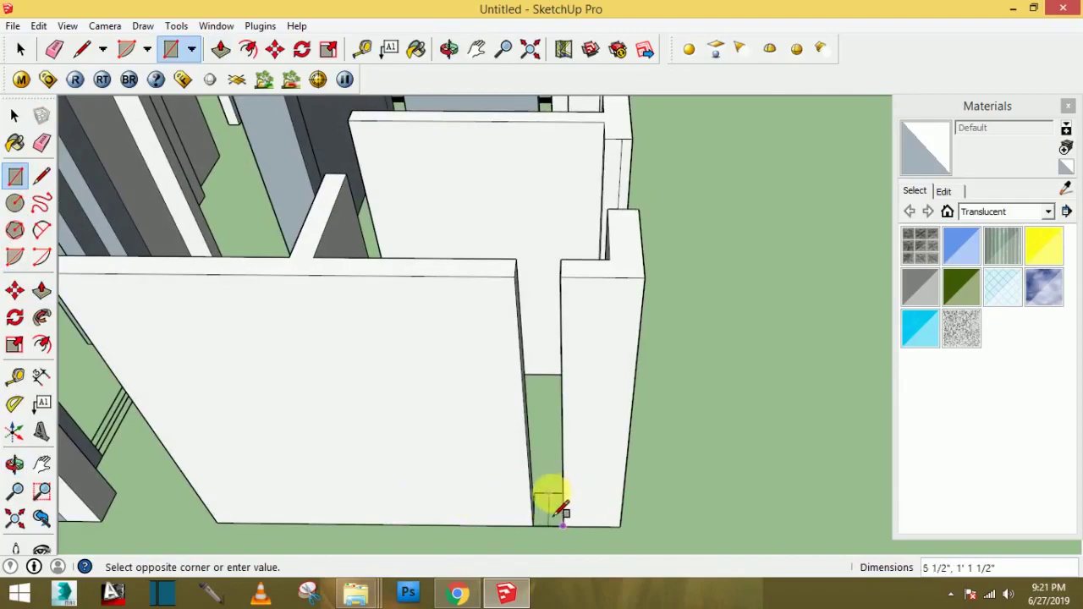
pyautogui.scroll(3, 546, 508)
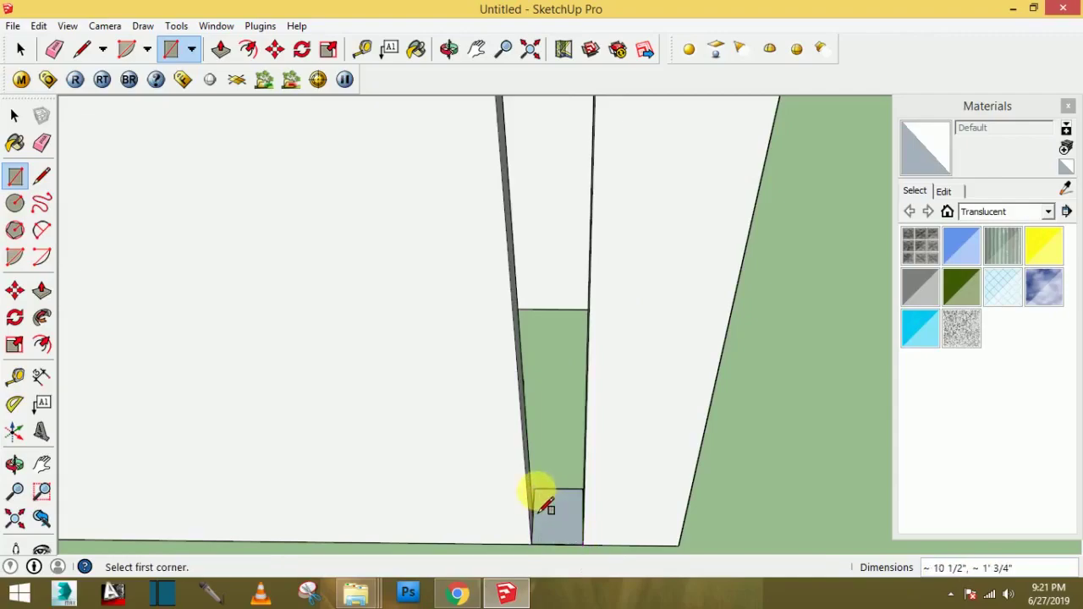
pyautogui.click(42, 291)
pyautogui.scroll(-5, 374, 490)
pyautogui.scroll(-2, 447, 484)
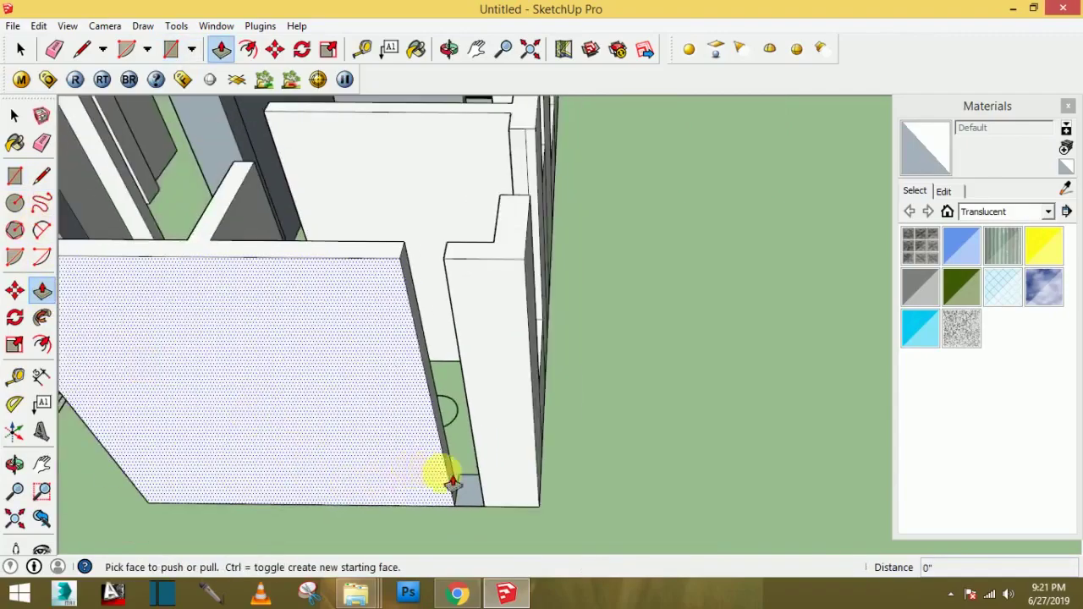
pyautogui.click(472, 491)
pyautogui.scroll(-2, 454, 285)
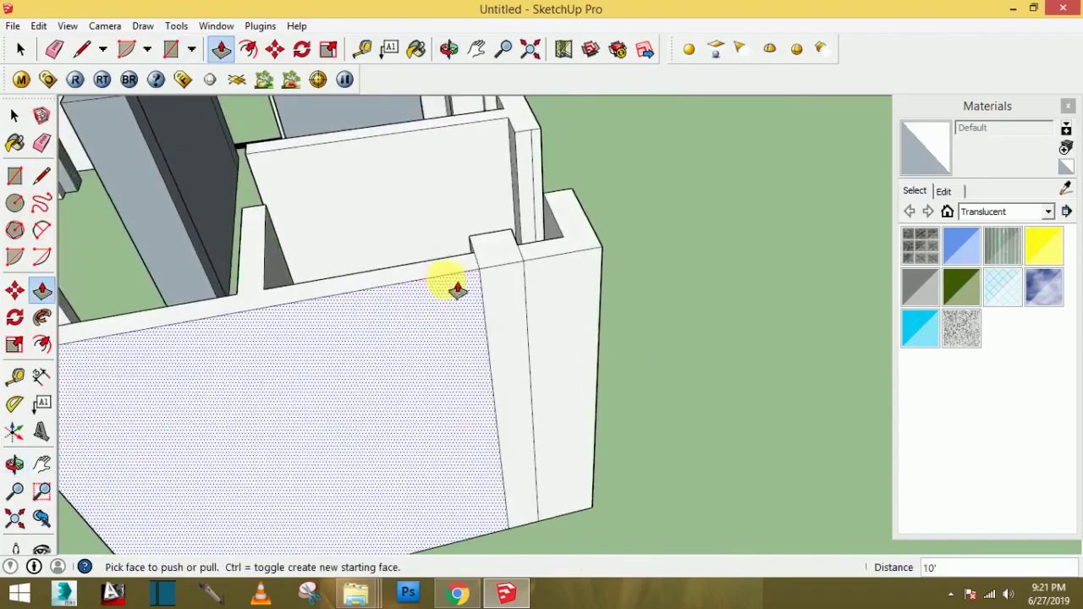
pyautogui.scroll(-2, 363, 375)
pyautogui.scroll(-2, 423, 357)
pyautogui.scroll(-2, 403, 369)
# - Orbit closer to the doorway step and dismiss the browser notification
pyautogui.moveTo(403, 369)
pyautogui.mouseDown(button='middle')
pyautogui.moveTo(570, 429)
pyautogui.moveTo(536, 443)
pyautogui.moveTo(430, 302)
pyautogui.moveTo(515, 358)
pyautogui.mouseUp(button='middle')
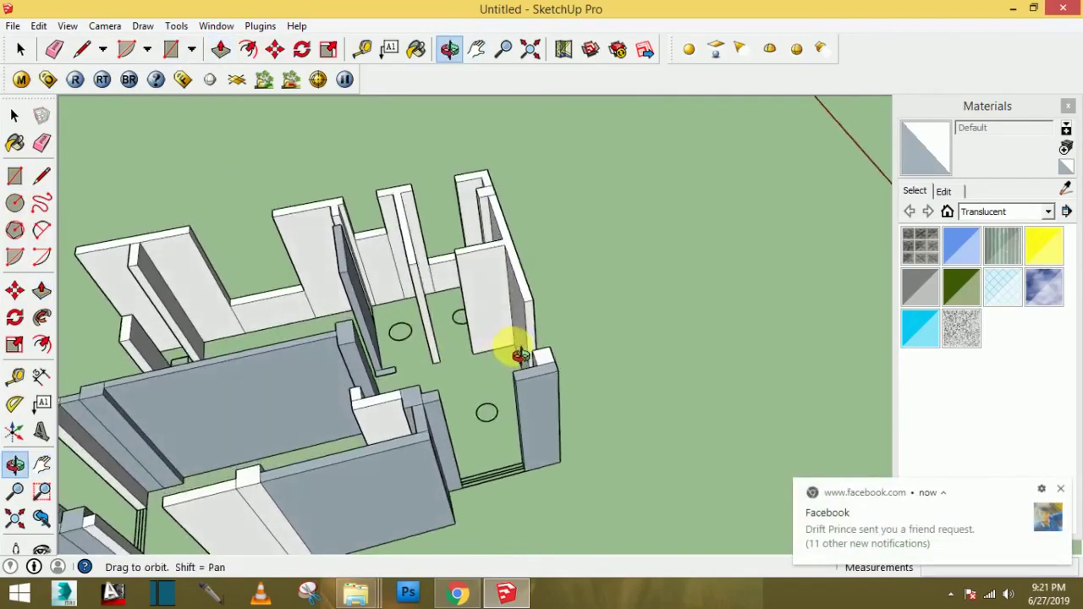
pyautogui.scroll(3, 503, 466)
pyautogui.moveTo(502, 466); pyautogui.dragTo(447, 483, button='middle')
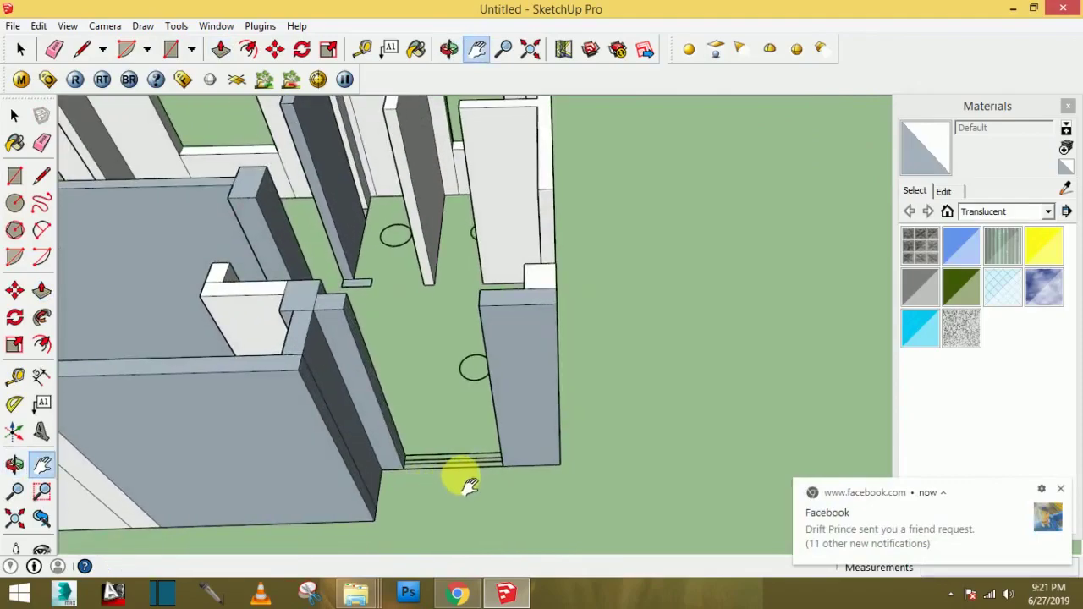
pyautogui.click(1060, 489)
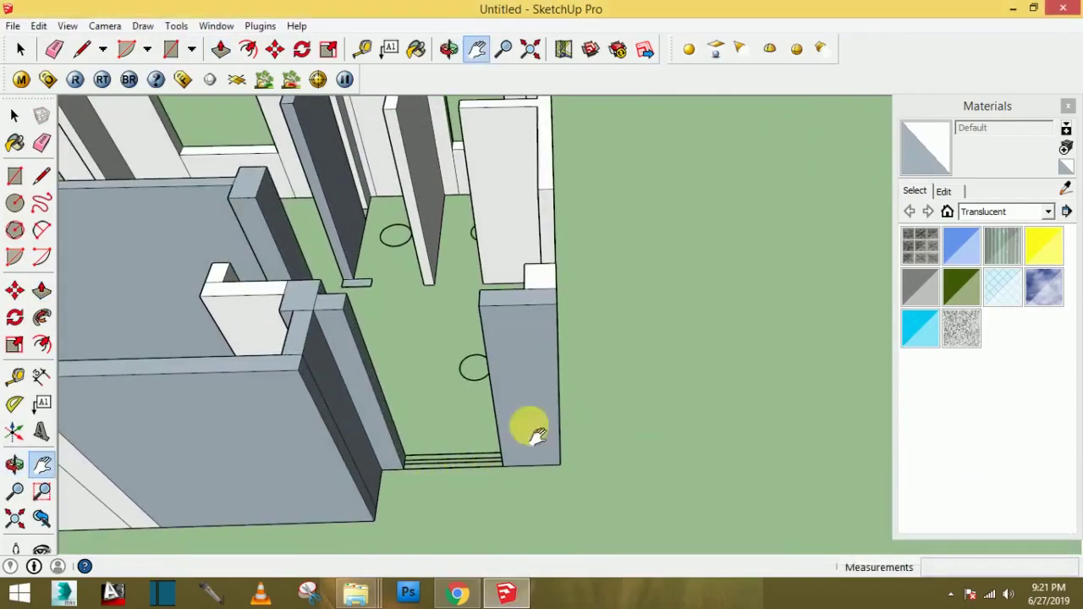
pyautogui.click(42, 229)
pyautogui.click(15, 200)
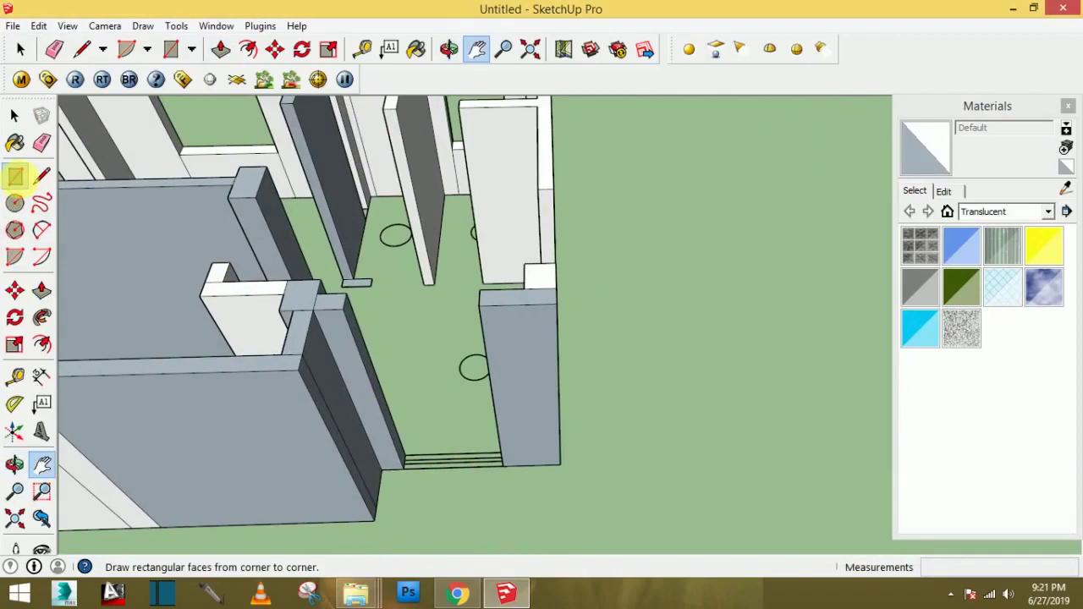
# - Draw a rectangle across the doorway step and raise it into a 36" block
pyautogui.click(15, 176)
pyautogui.click(405, 457)
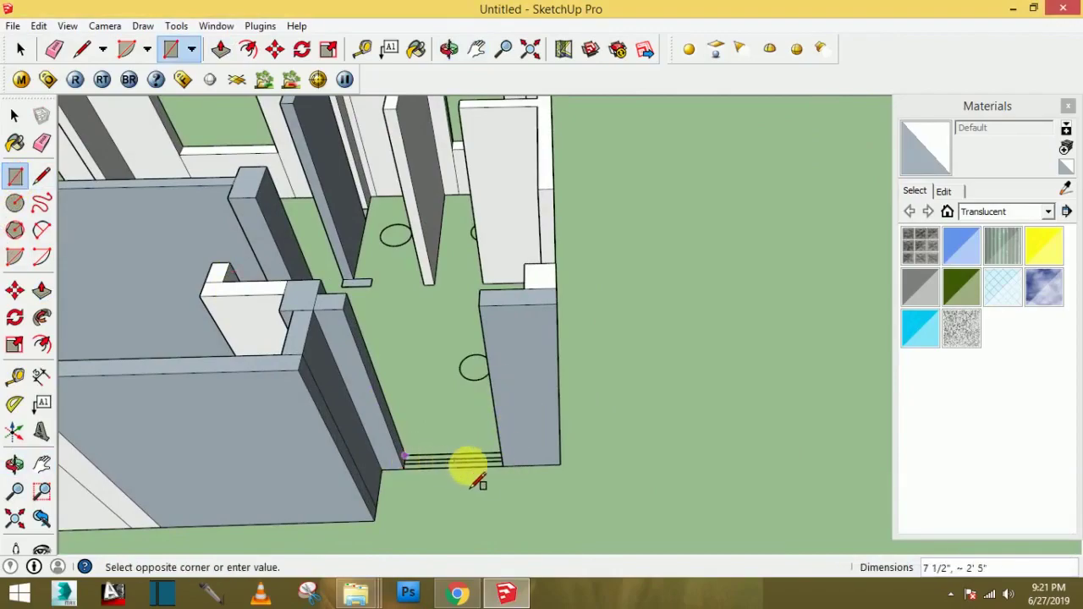
pyautogui.click(506, 482)
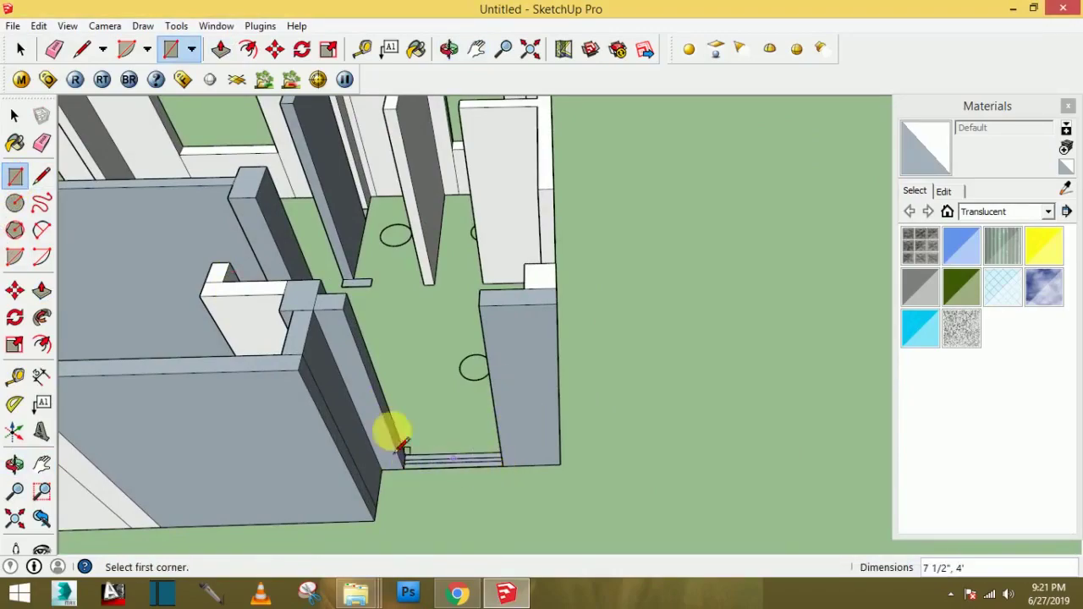
pyautogui.click(42, 291)
pyautogui.moveTo(464, 464); pyautogui.dragTo(430, 396)
pyautogui.write('36')
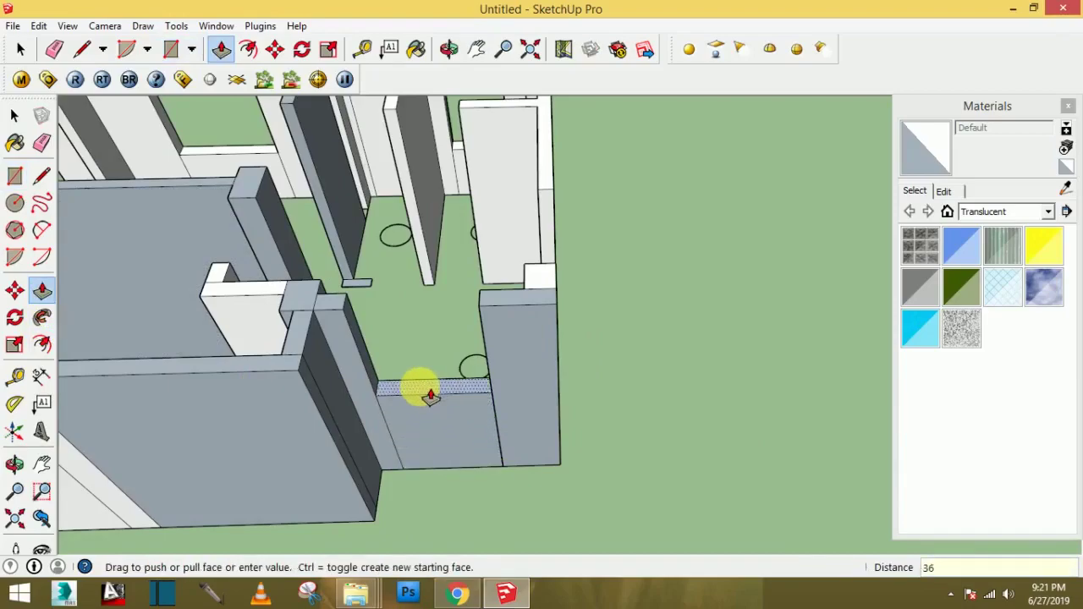
pyautogui.press('Return')
# - Orbit and pan around the model to inspect the new sill blocks
pyautogui.moveTo(426, 389)
pyautogui.mouseDown(button='middle')
pyautogui.moveTo(292, 330)
pyautogui.moveTo(407, 298)
pyautogui.moveTo(416, 356)
pyautogui.moveTo(387, 331)
pyautogui.moveTo(242, 525)
pyautogui.mouseUp(button='middle')
pyautogui.scroll(-3, 398, 360)
pyautogui.scroll(-2, 317, 411)
pyautogui.scroll(2, 150, 395)
pyautogui.moveTo(150, 395)
pyautogui.mouseDown(button='middle')
pyautogui.moveTo(285, 353)
pyautogui.moveTo(370, 351)
pyautogui.mouseUp(button='middle')
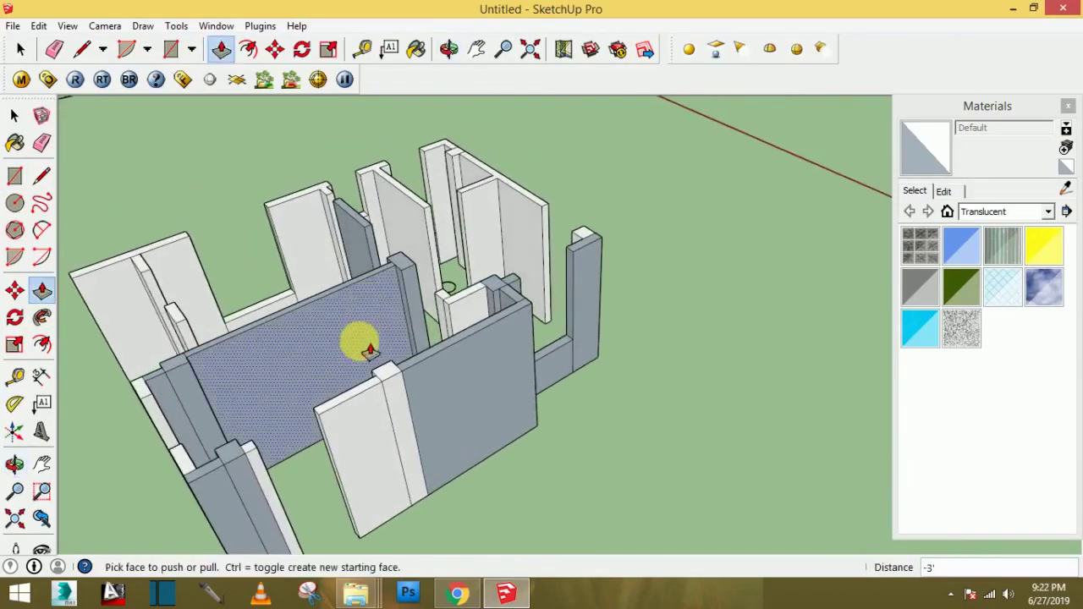
pyautogui.moveTo(370, 395)
pyautogui.keyDown('shift'); pyautogui.mouseDown(button='middle')
pyautogui.moveTo(479, 206)
pyautogui.moveTo(570, 299)
pyautogui.moveTo(527, 470)
pyautogui.mouseUp(button='middle'); pyautogui.keyUp('shift')
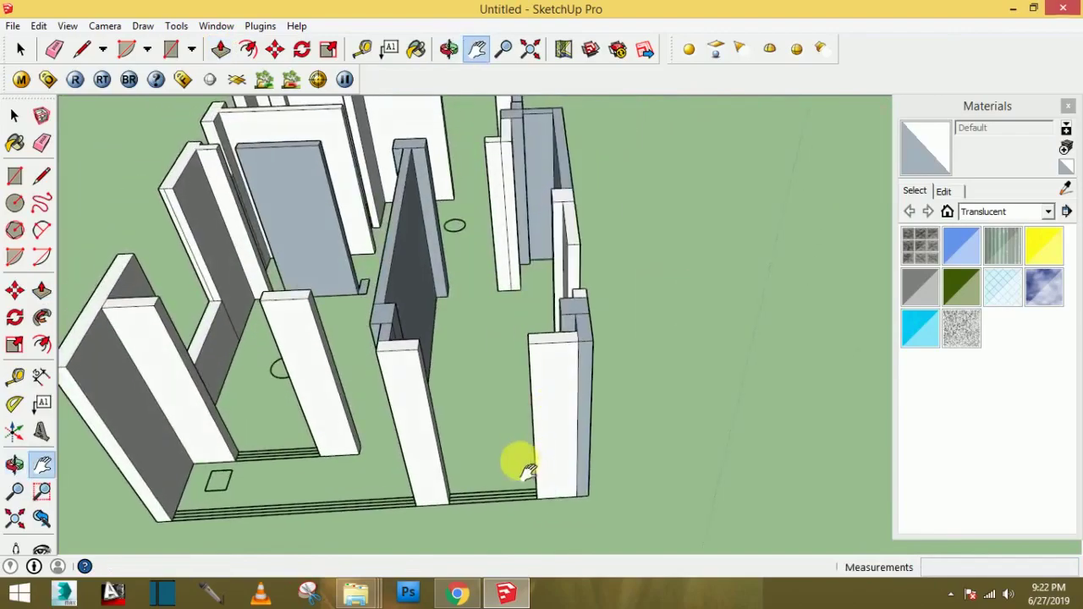
# - Try drawing a rectangle between the two wall ends, then undo it
pyautogui.moveTo(526, 470)
pyautogui.mouseDown()
pyautogui.moveTo(527, 440)
pyautogui.moveTo(181, 321)
pyautogui.mouseUp()
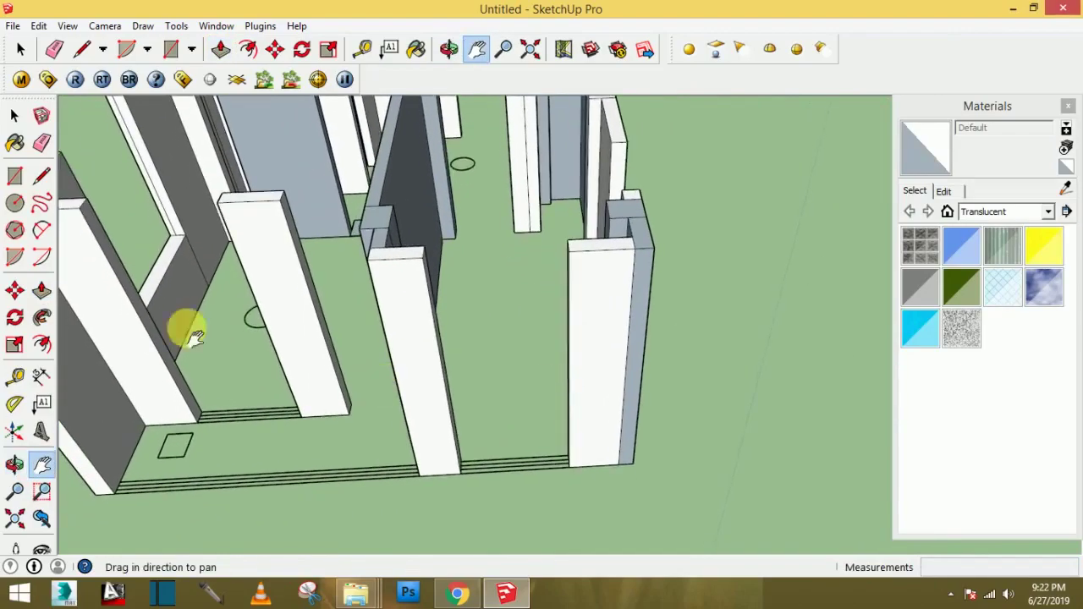
pyautogui.click(17, 180)
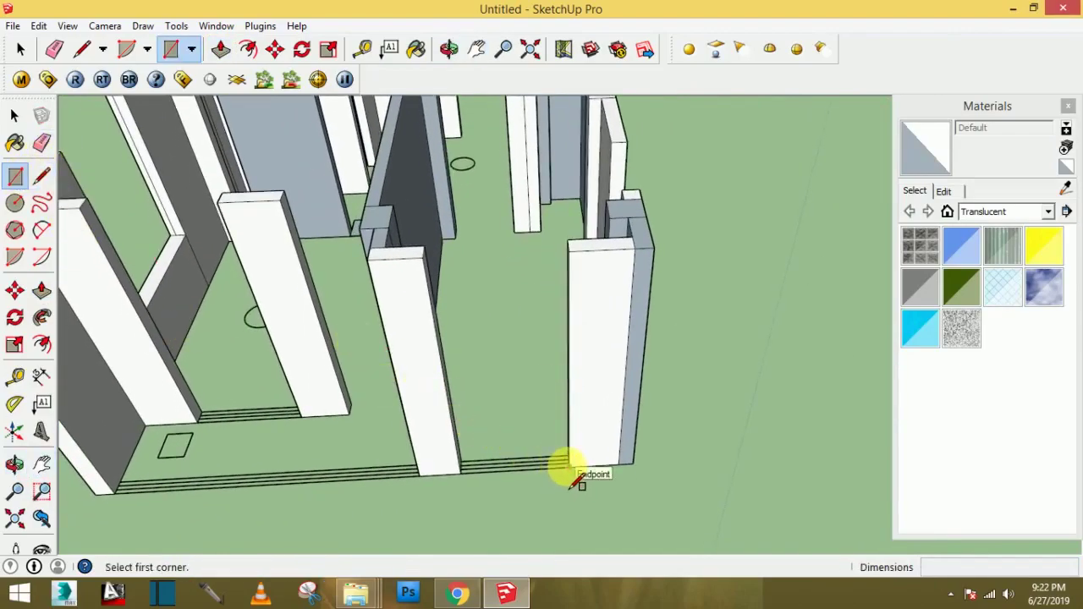
pyautogui.click(569, 465)
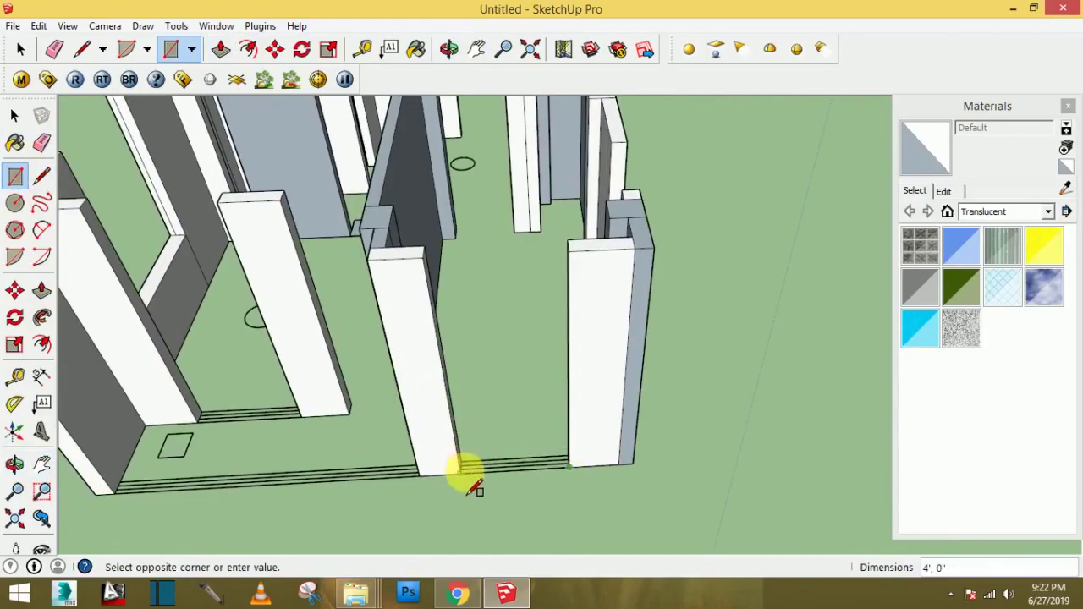
pyautogui.scroll(2, 478, 489)
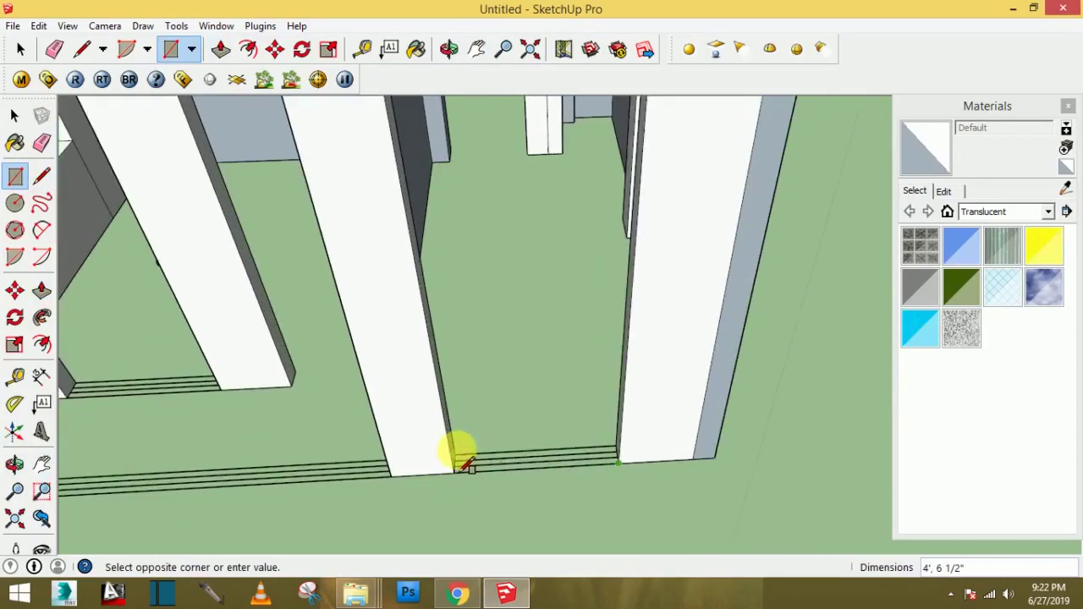
pyautogui.click(466, 465)
pyautogui.hotkey('ctrl', 'z')
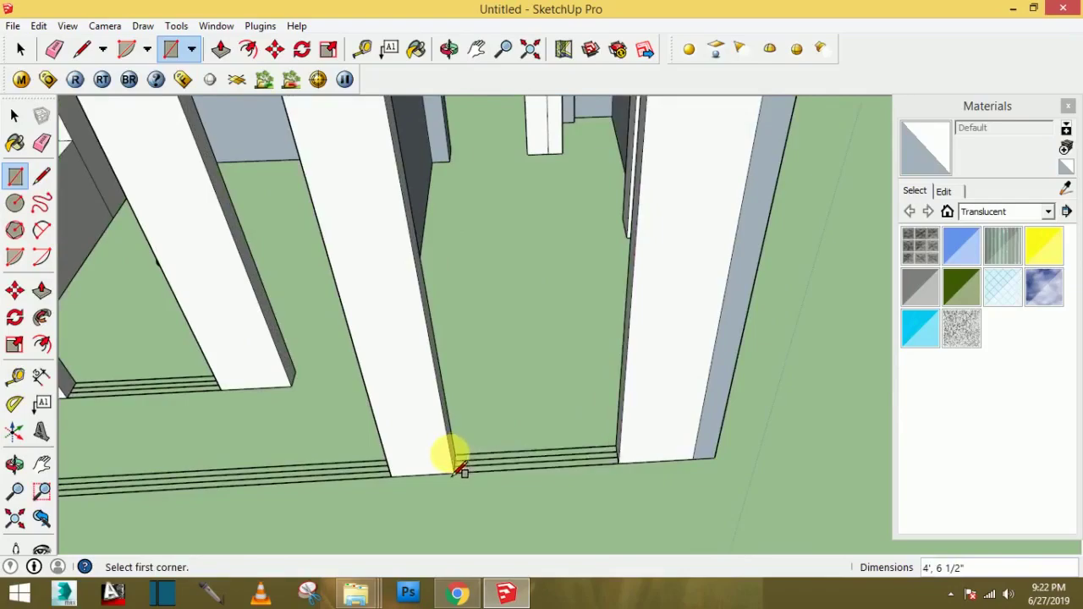
pyautogui.scroll(-5, 466, 464)
# - Draw a line between the two wall corners to close a flat face across the gap
pyautogui.moveTo(490, 398)
pyautogui.mouseDown(button='middle')
pyautogui.moveTo(411, 338)
pyautogui.moveTo(428, 338)
pyautogui.moveTo(375, 316)
pyautogui.moveTo(435, 350)
pyautogui.moveTo(126, 261)
pyautogui.mouseUp(button='middle')
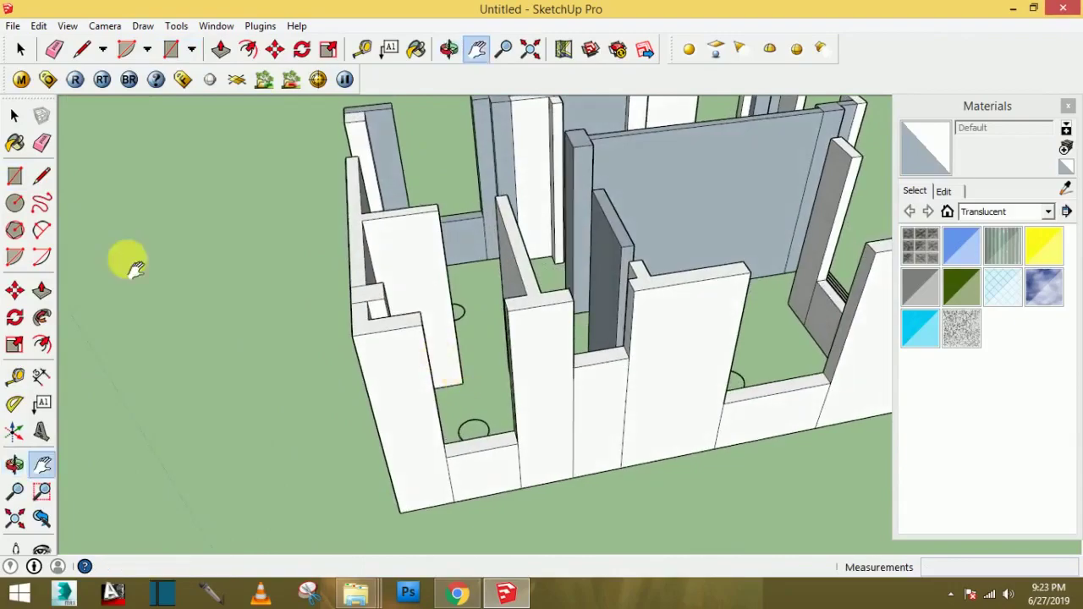
pyautogui.click(42, 175)
pyautogui.moveTo(428, 304); pyautogui.dragTo(380, 309, button='middle')
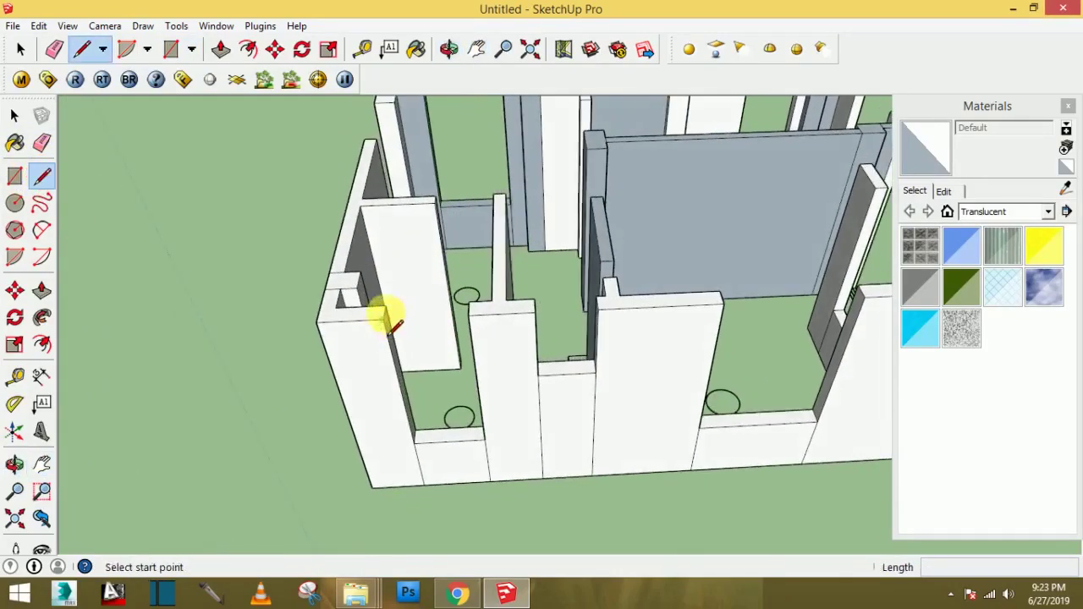
pyautogui.click(385, 306)
pyautogui.click(468, 314)
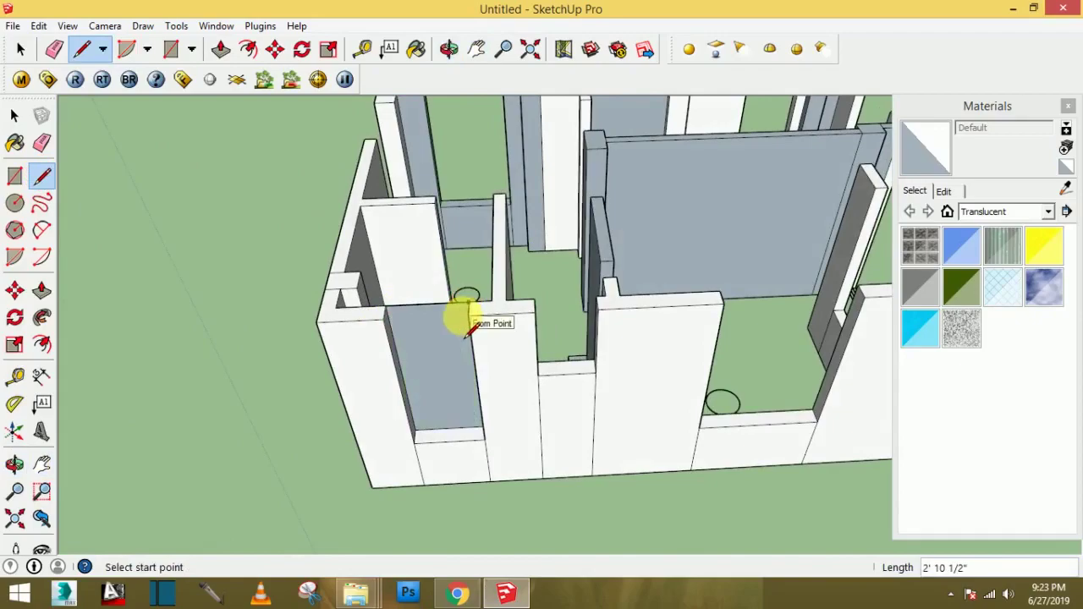
pyautogui.moveTo(435, 326); pyautogui.dragTo(357, 317, button='middle')
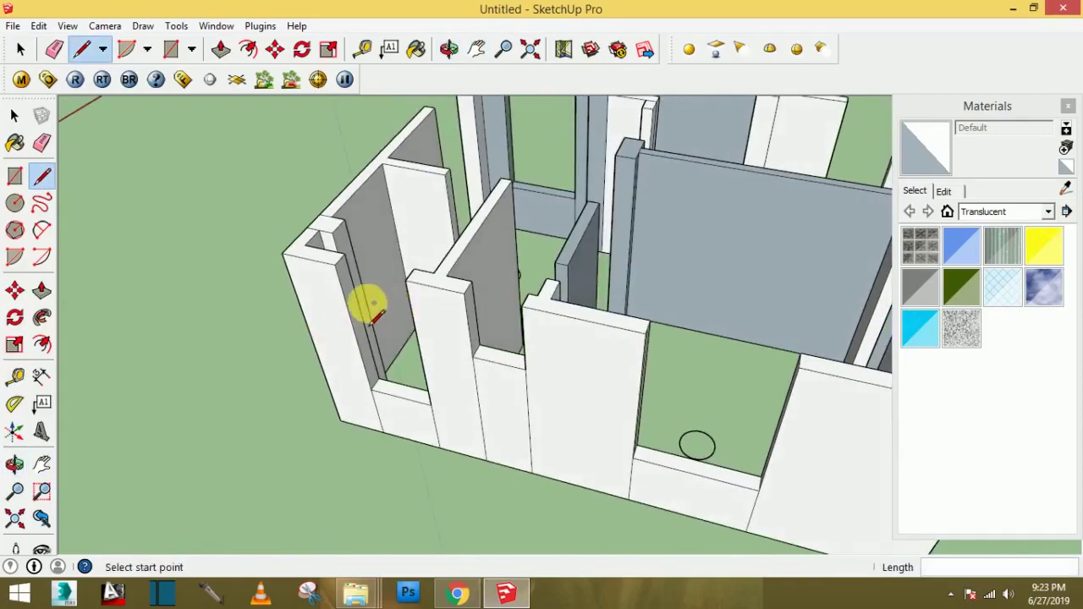
pyautogui.scroll(2, 378, 292)
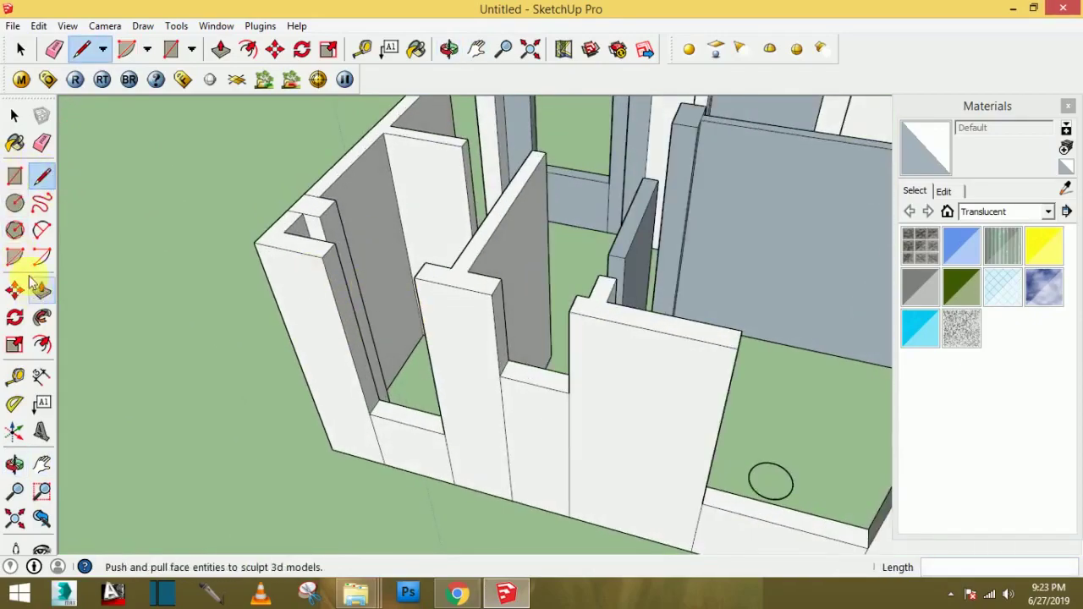
pyautogui.click(15, 376)
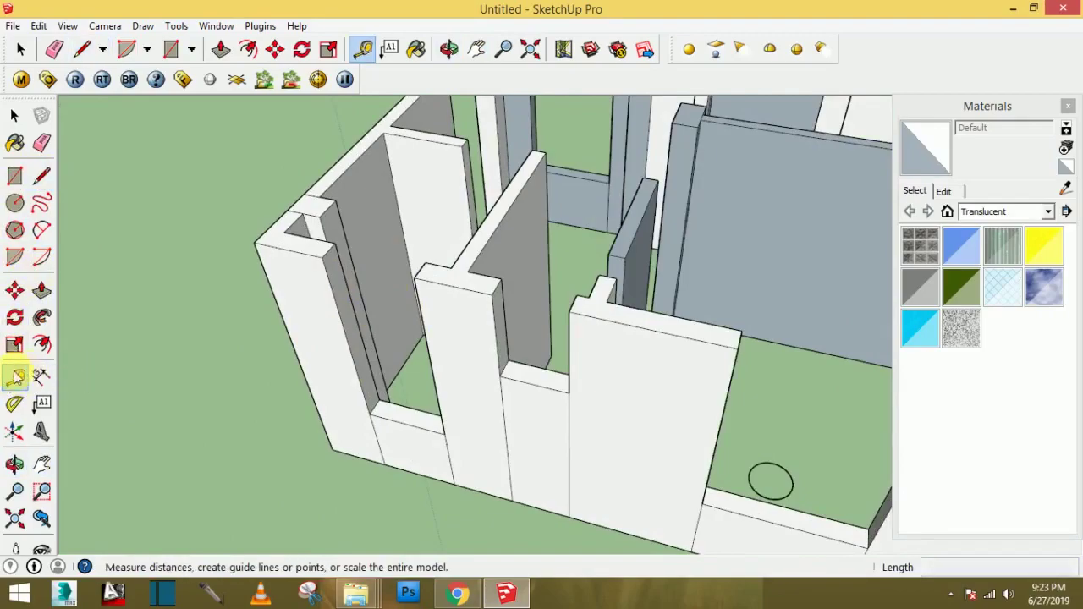
# - Measure down from the top wall corners with the Tape Measure to place guides
pyautogui.scroll(1, 359, 292)
pyautogui.click(336, 255)
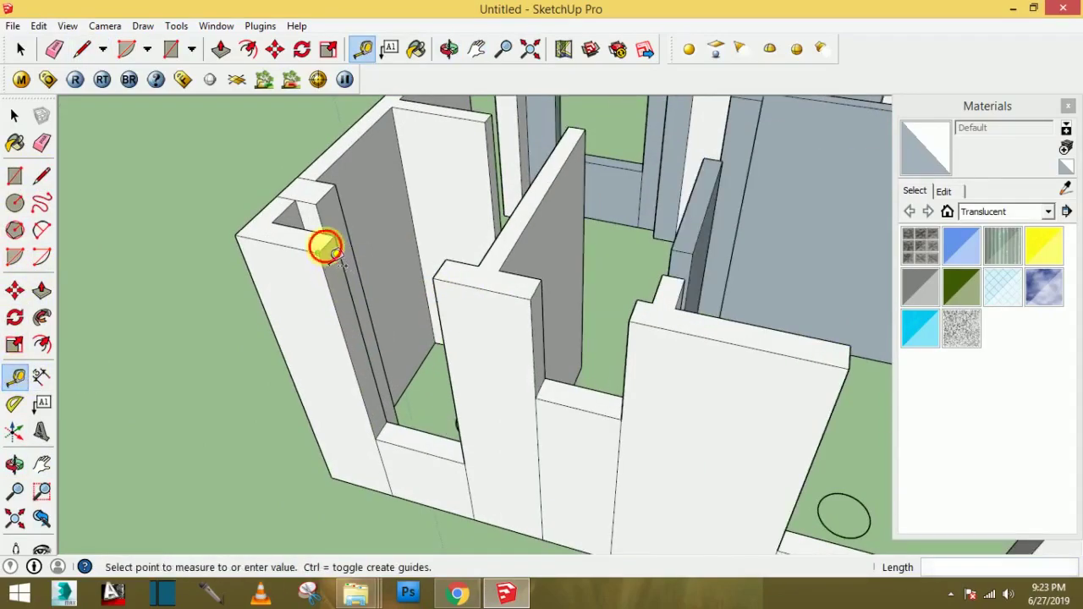
pyautogui.click(354, 304)
pyautogui.scroll(1, 339, 257)
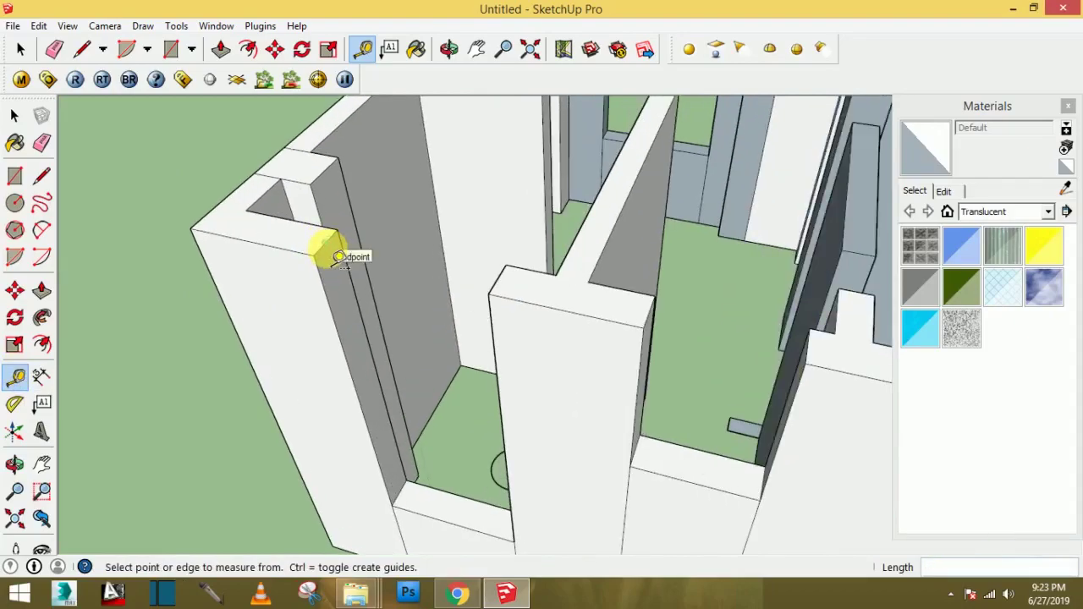
pyautogui.click(330, 249)
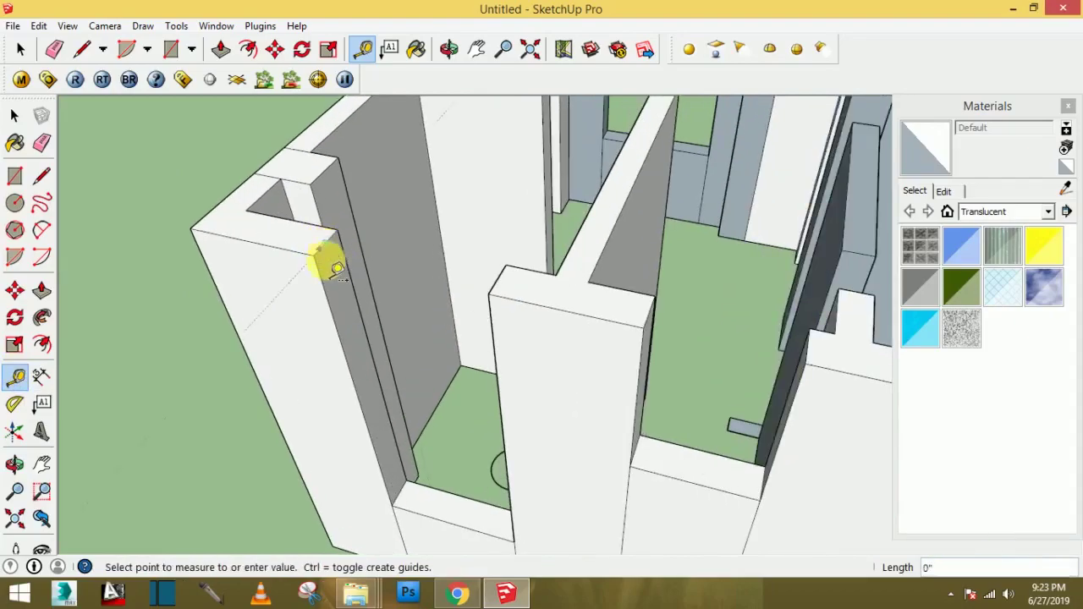
pyautogui.click(359, 325)
pyautogui.moveTo(394, 358); pyautogui.dragTo(437, 303, button='middle')
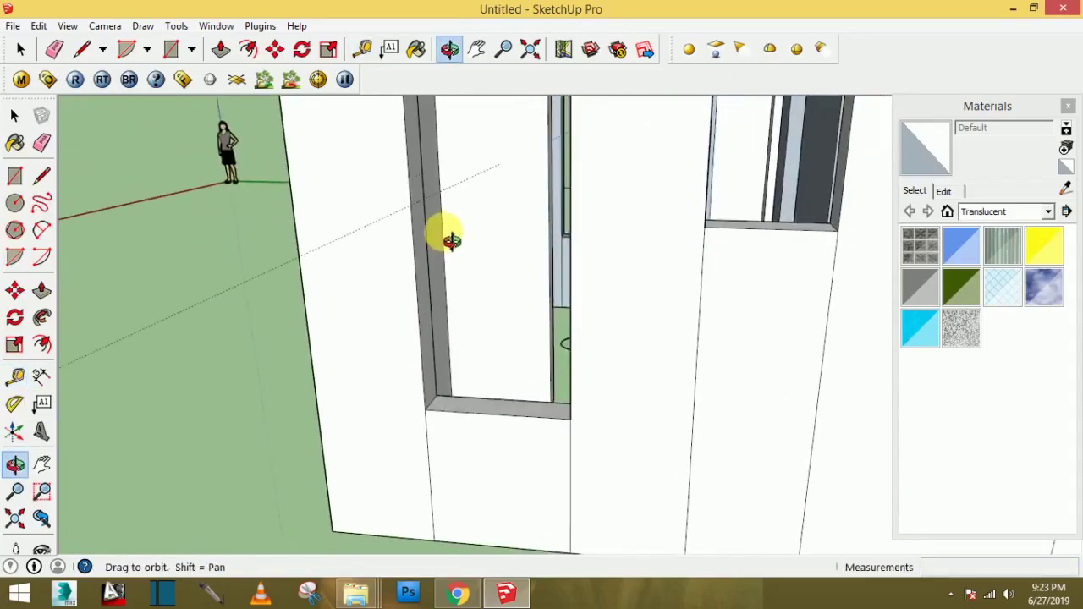
pyautogui.scroll(-2, 437, 303)
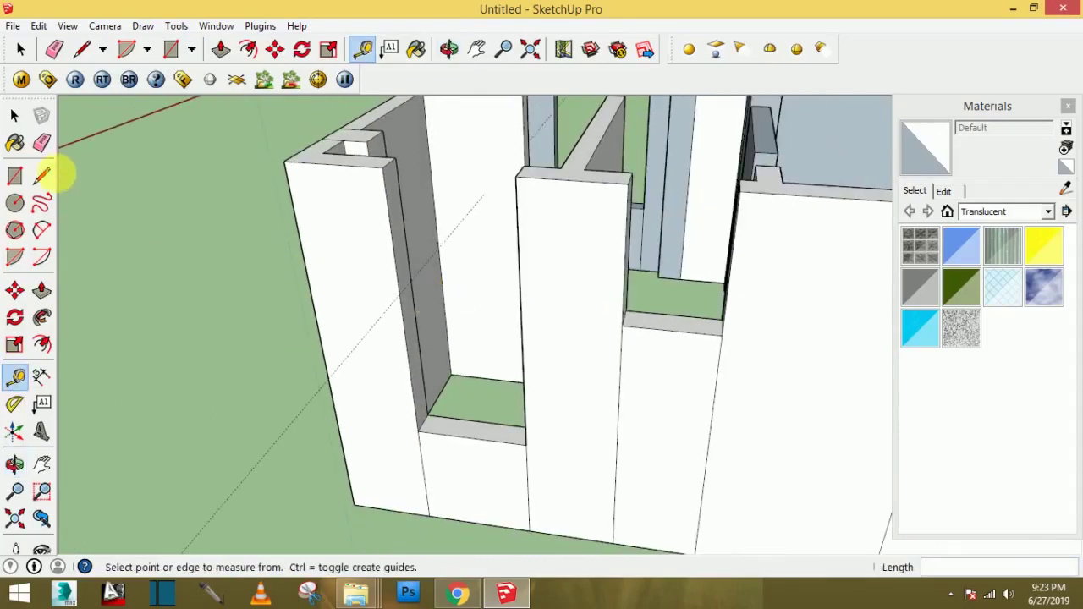
# - Draw a rectangle on the wall's side face and Push/Pull it, then undo the extrusion
pyautogui.click(15, 175)
pyautogui.click(394, 160)
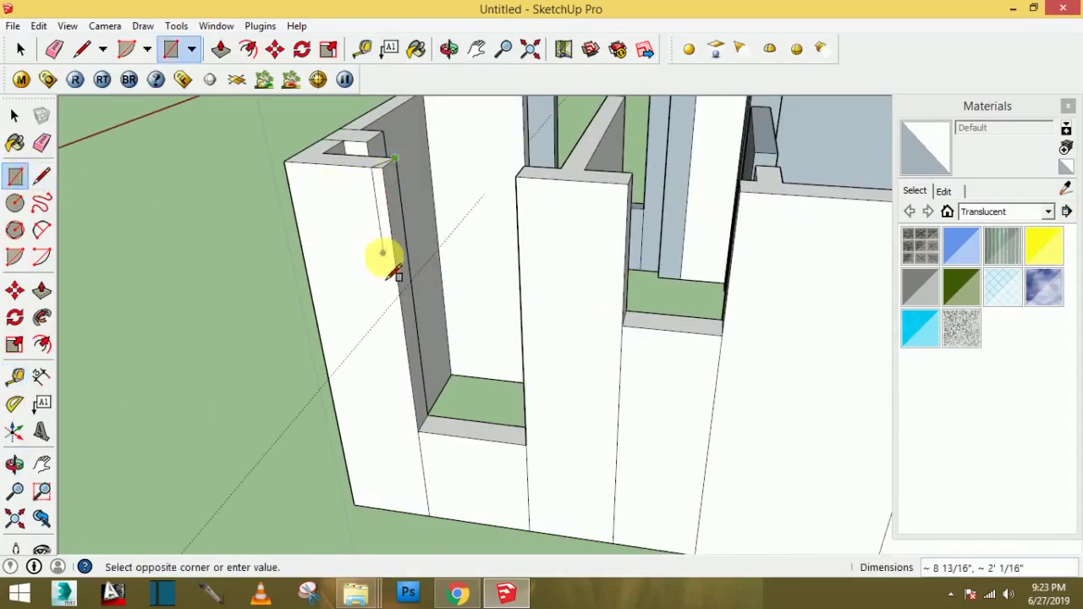
pyautogui.click(415, 309)
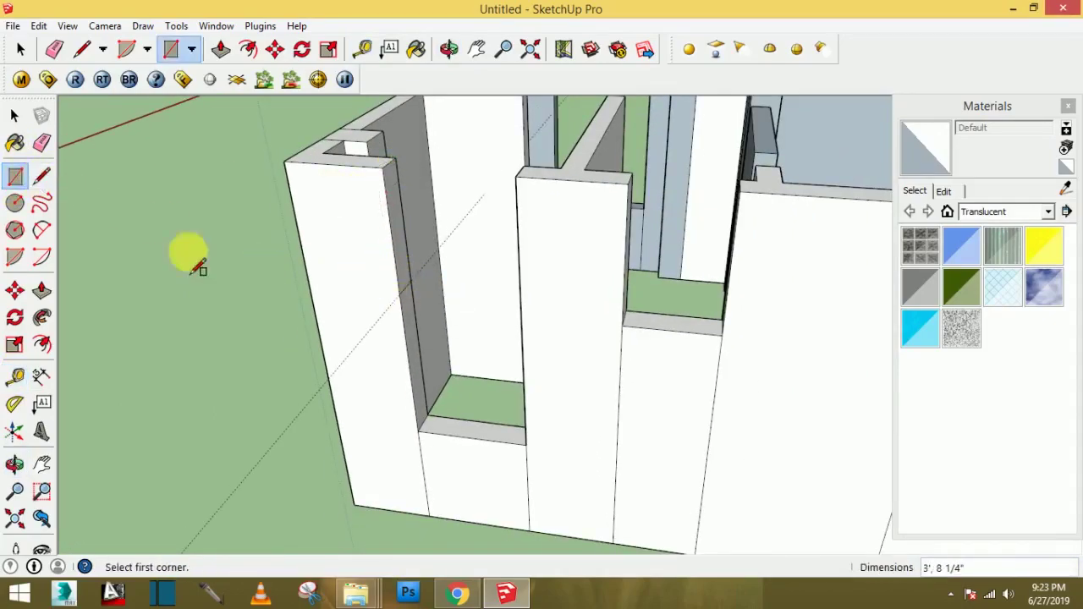
pyautogui.click(42, 290)
pyautogui.click(420, 263)
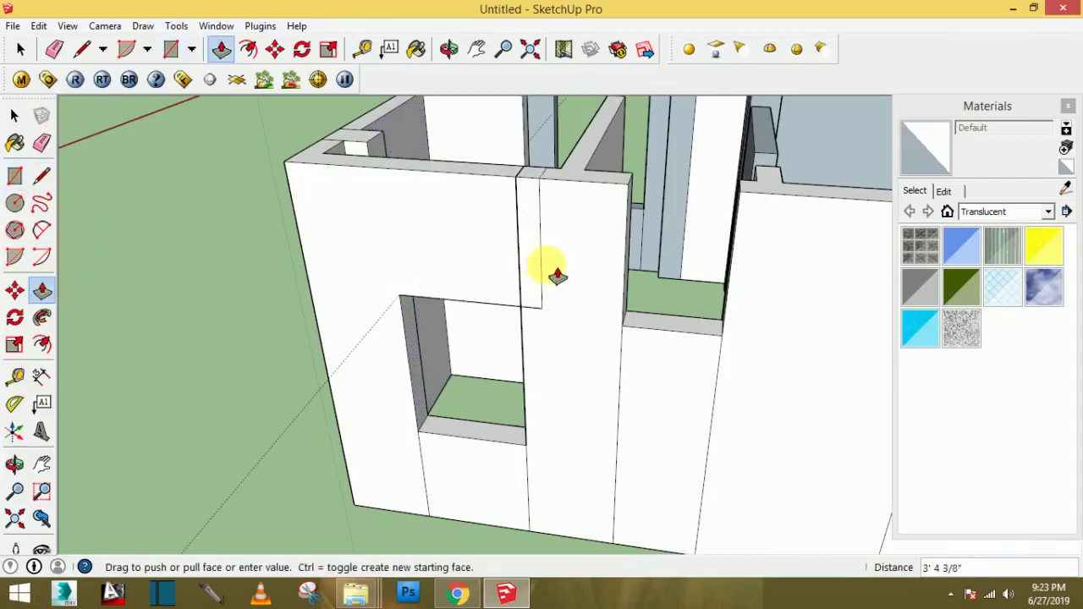
pyautogui.click(533, 272)
pyautogui.moveTo(554, 265)
pyautogui.mouseDown(button='middle')
pyautogui.moveTo(511, 338)
pyautogui.moveTo(615, 385)
pyautogui.mouseUp(button='middle')
pyautogui.hotkey('ctrl', 'z')
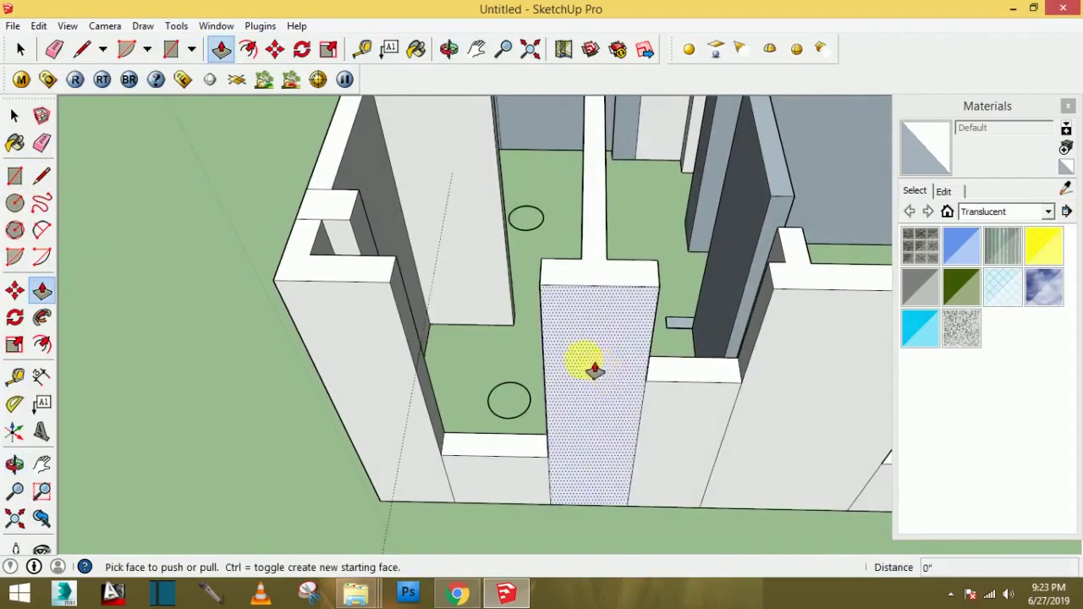
# - Push/Pull the wall's end face 2' 10 1/2" across the opening to form the lintel
pyautogui.click(420, 319)
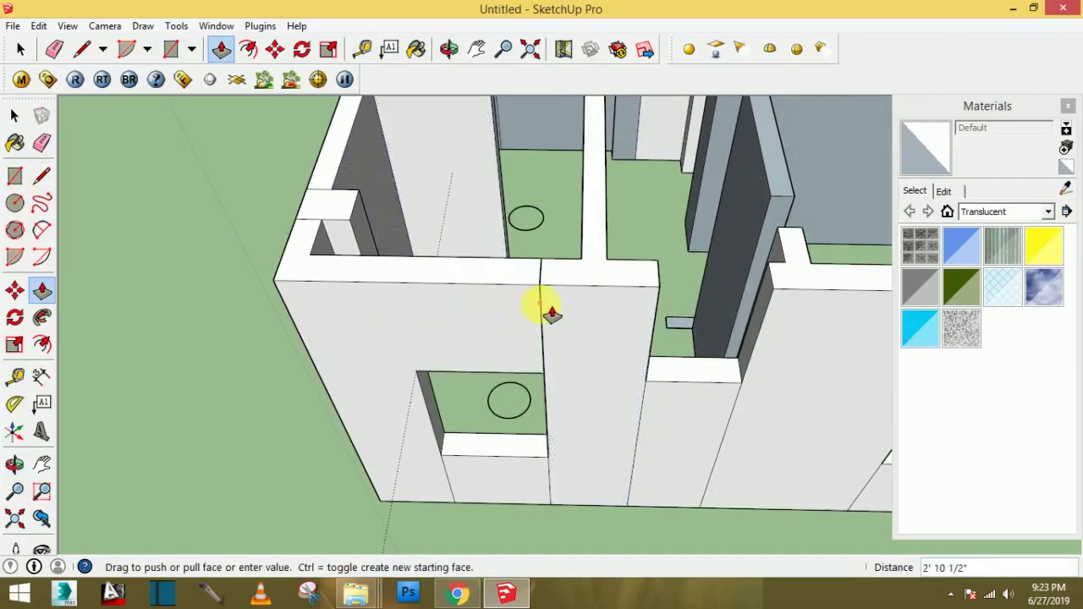
pyautogui.click(544, 303)
pyautogui.moveTo(544, 303)
pyautogui.mouseDown(button='middle')
pyautogui.moveTo(570, 295)
pyautogui.moveTo(701, 363)
pyautogui.mouseUp(button='middle')
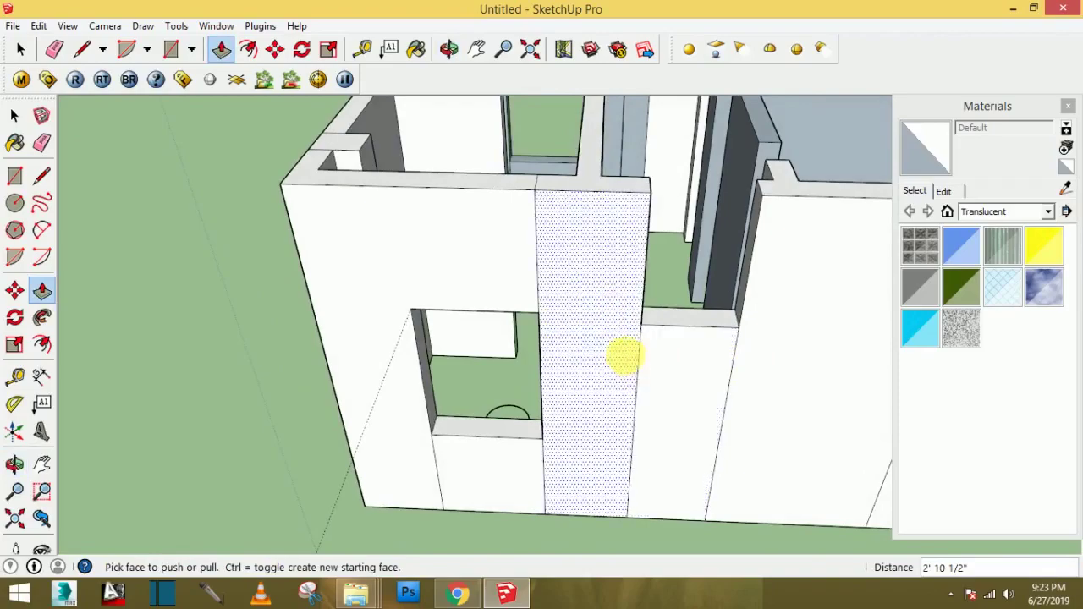
pyautogui.moveTo(623, 356)
pyautogui.mouseDown(button='middle')
pyautogui.moveTo(633, 257)
pyautogui.moveTo(491, 331)
pyautogui.moveTo(539, 310)
pyautogui.moveTo(481, 310)
pyautogui.mouseUp(button='middle')
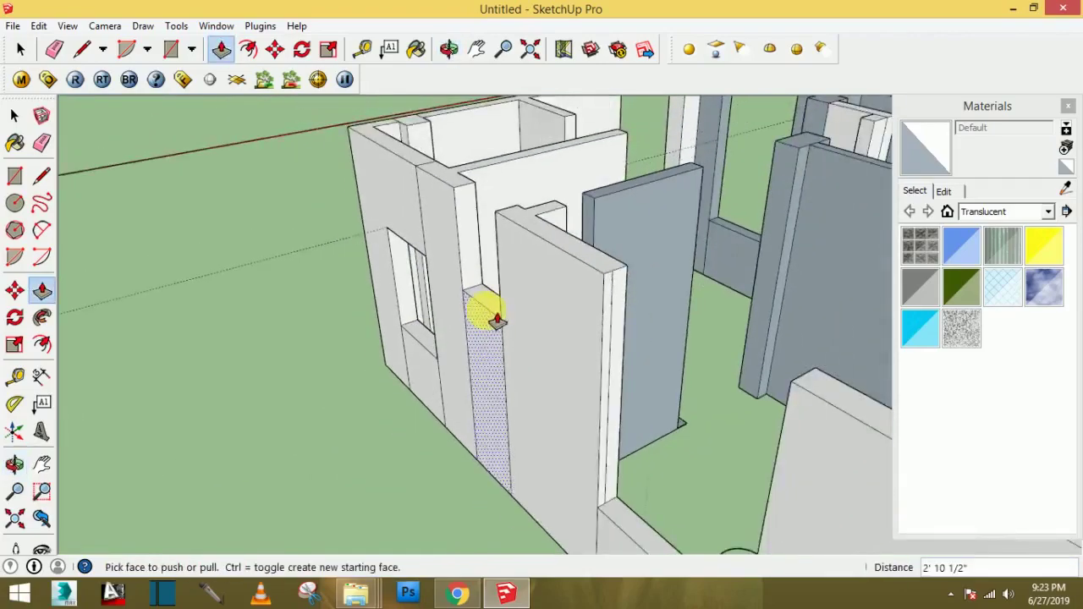
pyautogui.moveTo(609, 417)
pyautogui.mouseDown(button='middle')
pyautogui.moveTo(737, 363)
pyautogui.moveTo(688, 355)
pyautogui.mouseUp(button='middle')
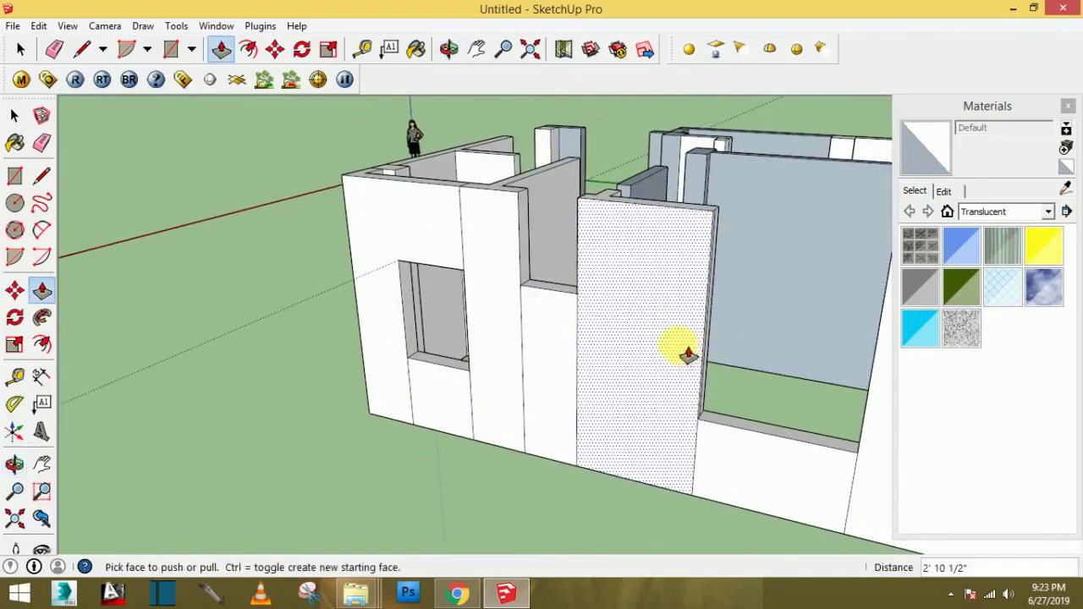
pyautogui.moveTo(600, 299)
pyautogui.mouseDown(button='middle')
pyautogui.moveTo(628, 307)
pyautogui.moveTo(544, 290)
pyautogui.moveTo(549, 299)
pyautogui.moveTo(351, 225)
pyautogui.mouseUp(button='middle')
pyautogui.press('space')
# - Place a Tape Measure guide down from the wall's top corner
pyautogui.press('r')
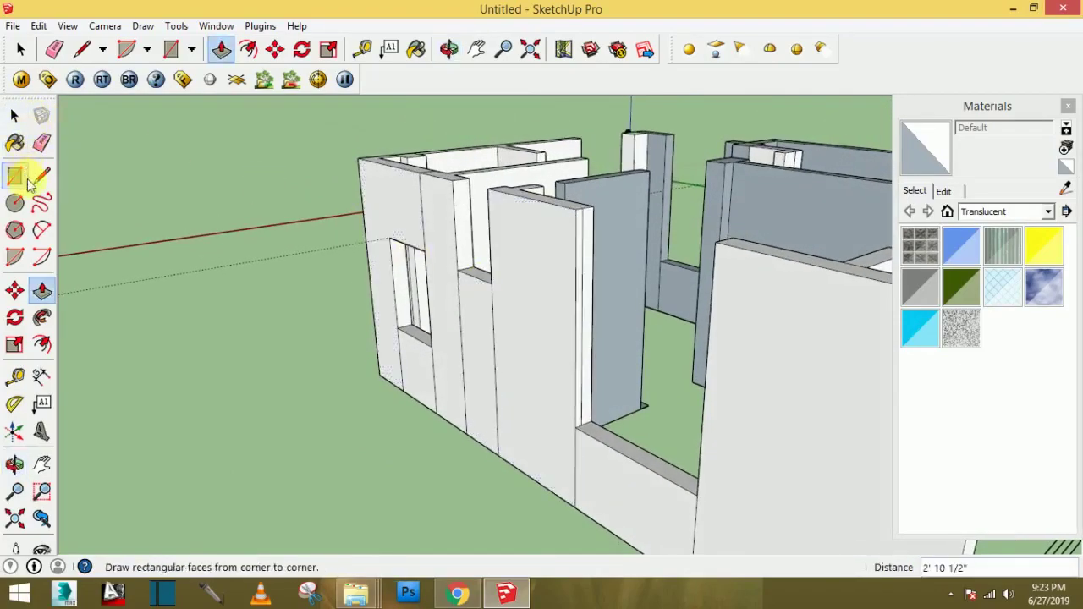
pyautogui.press('l')
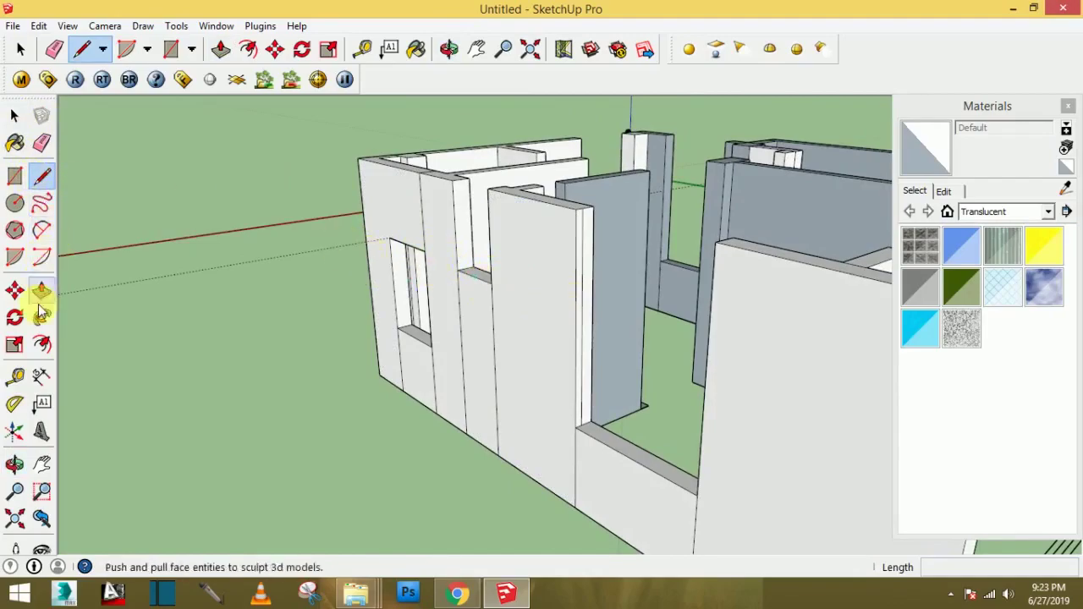
pyautogui.click(15, 376)
pyautogui.click(572, 213)
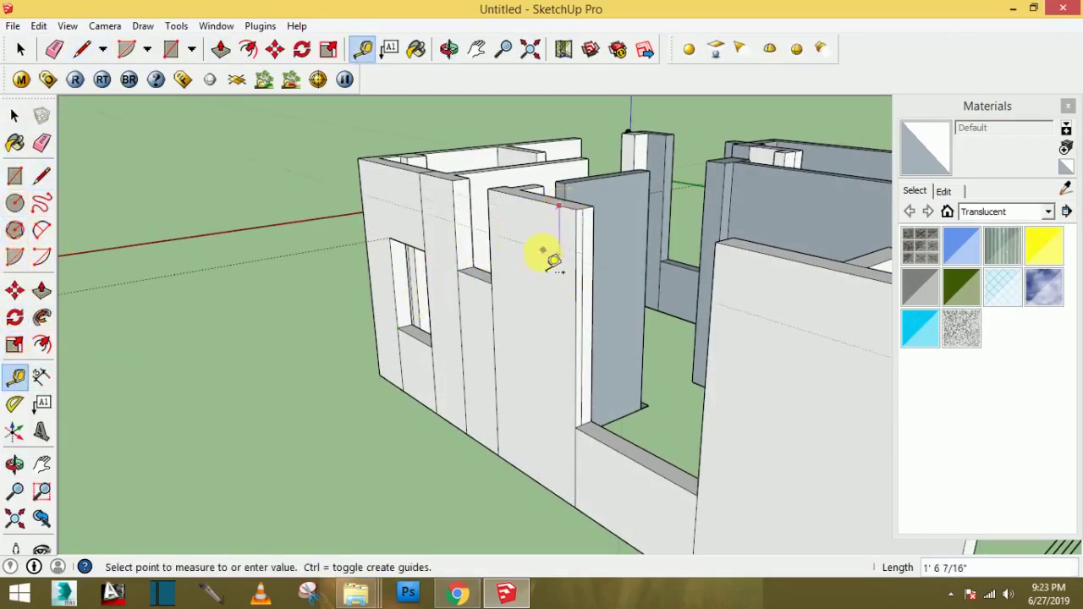
pyautogui.write('0')
pyautogui.press('Return')
pyautogui.moveTo(550, 270); pyautogui.dragTo(608, 325, button='middle')
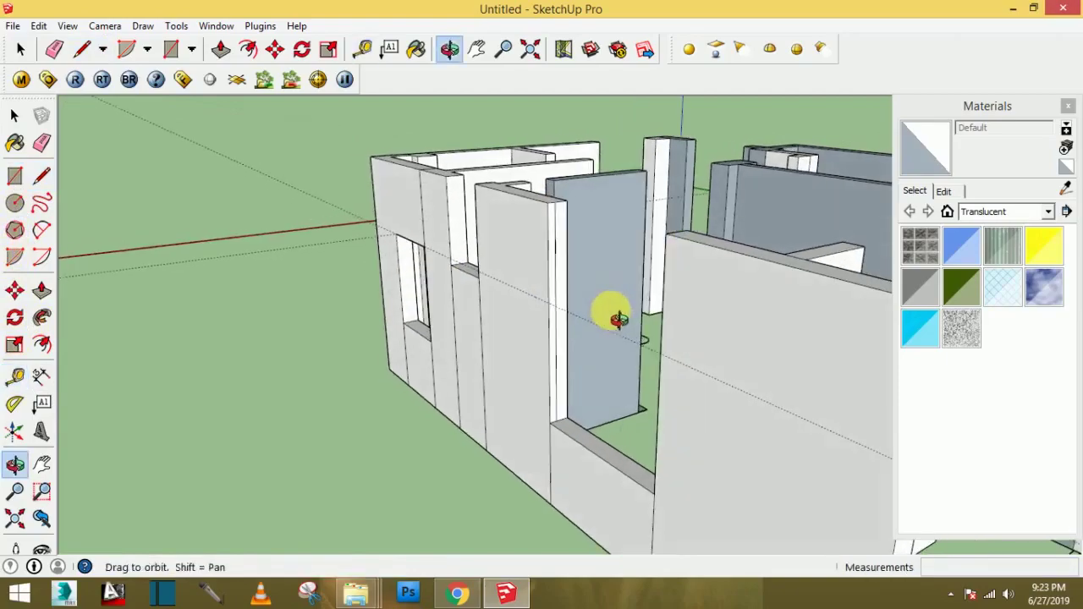
# - Draw a rectangle on the wall edge above the opening and clean up with the Eraser
pyautogui.click(15, 175)
pyautogui.scroll(2, 546, 321)
pyautogui.click(525, 293)
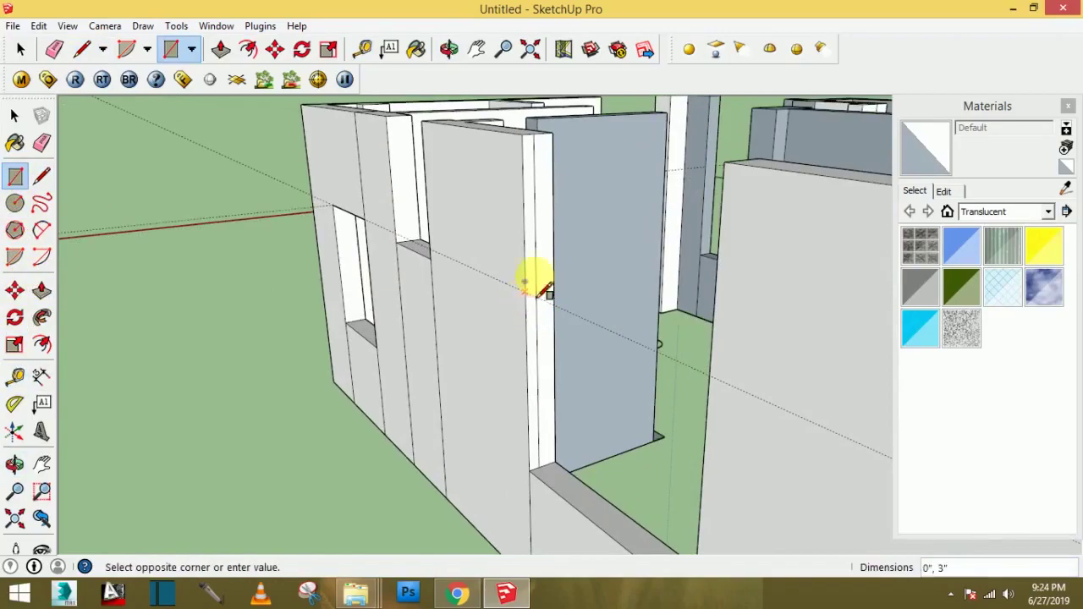
pyautogui.click(557, 150)
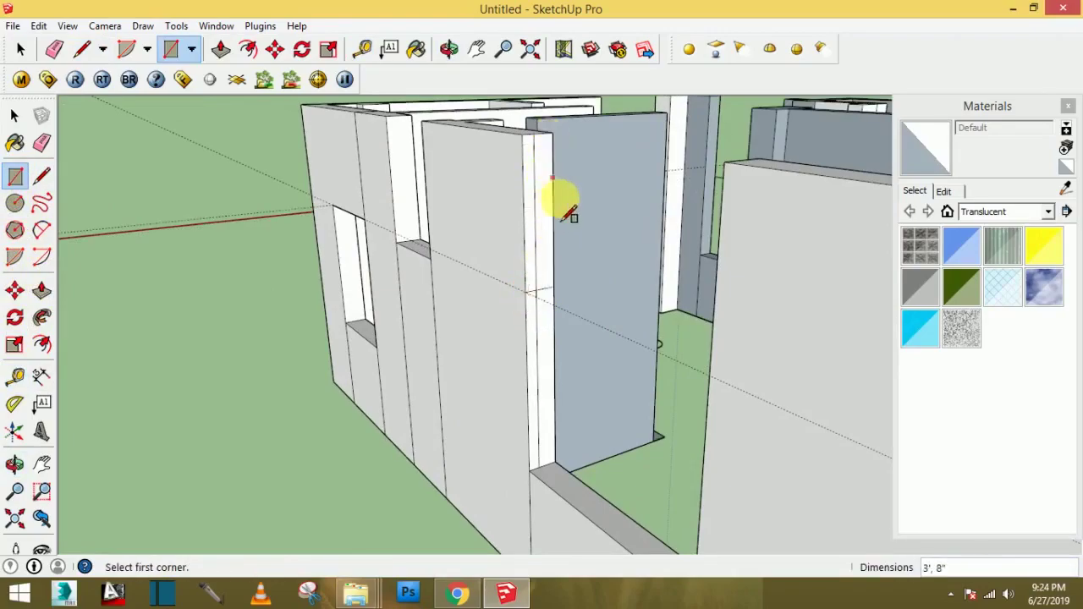
pyautogui.moveTo(570, 213)
pyautogui.mouseDown(button='middle')
pyautogui.moveTo(768, 333)
pyautogui.moveTo(733, 341)
pyautogui.moveTo(587, 307)
pyautogui.mouseUp(button='middle')
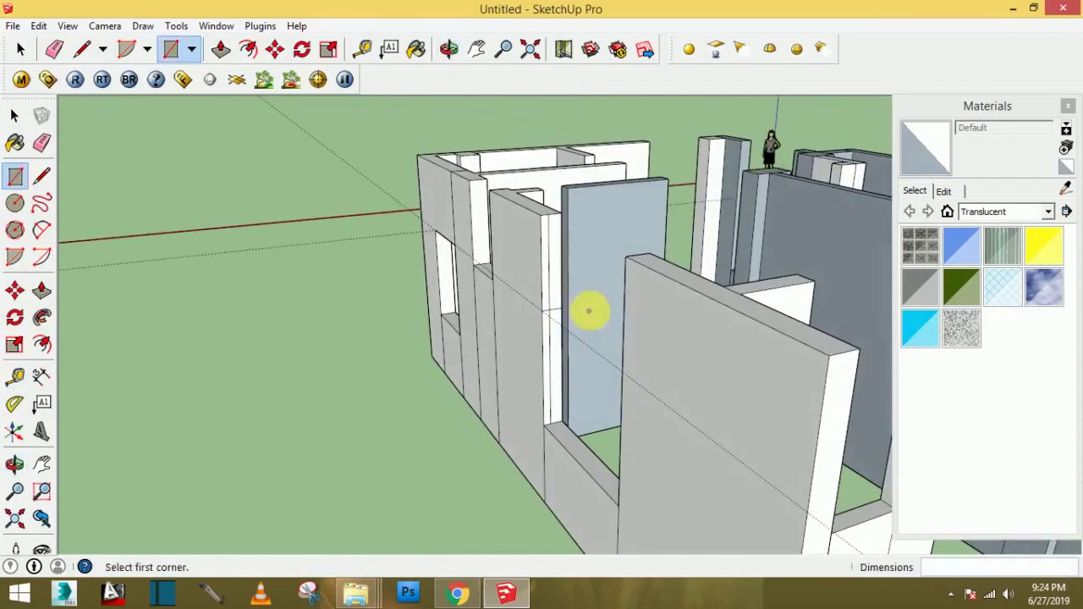
pyautogui.click(41, 142)
pyautogui.moveTo(676, 265)
pyautogui.mouseDown(button='middle')
pyautogui.moveTo(531, 278)
pyautogui.moveTo(725, 313)
pyautogui.moveTo(746, 332)
pyautogui.moveTo(437, 326)
pyautogui.mouseUp(button='middle')
pyautogui.scroll(-2, 721, 318)
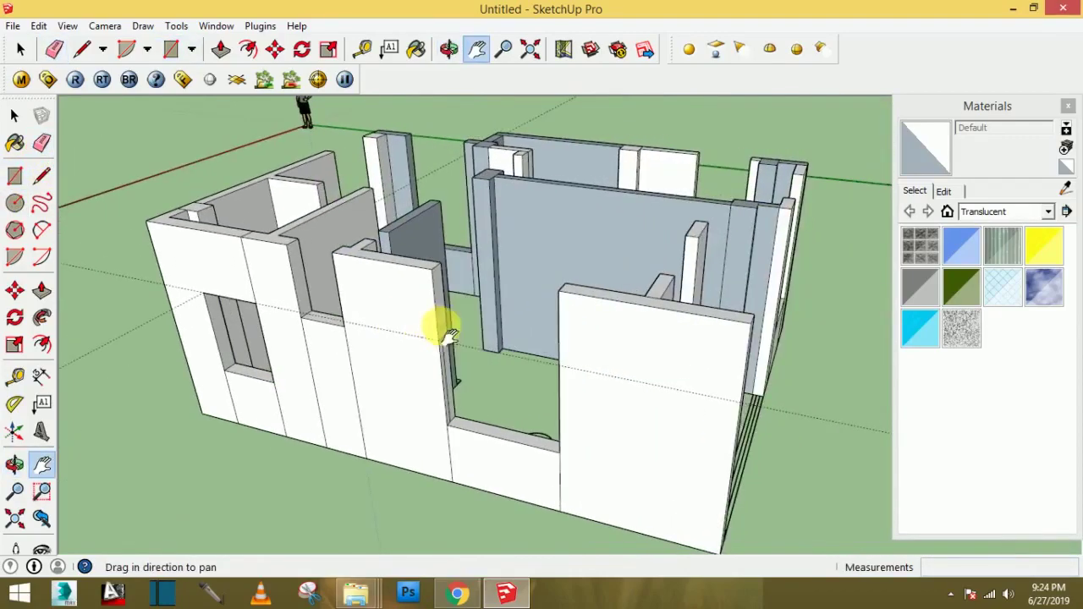
# - Pull the wall face above the front window 8' 5 5/16" across to the neighbouring wall
pyautogui.click(41, 291)
pyautogui.moveTo(441, 318); pyautogui.dragTo(562, 339)
pyautogui.moveTo(557, 341); pyautogui.dragTo(675, 341, button='middle')
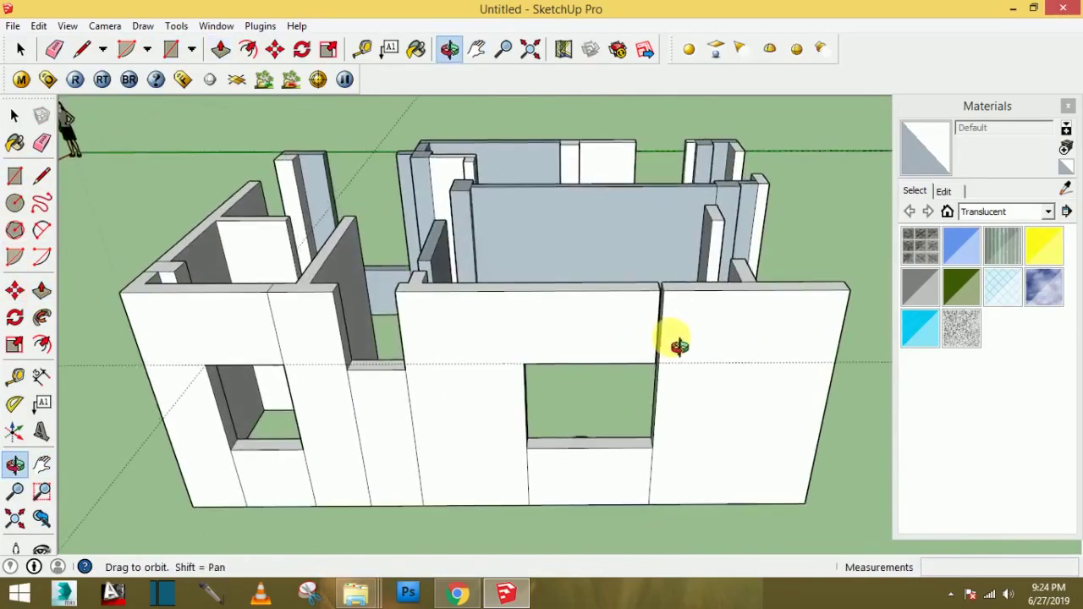
pyautogui.scroll(2, 669, 340)
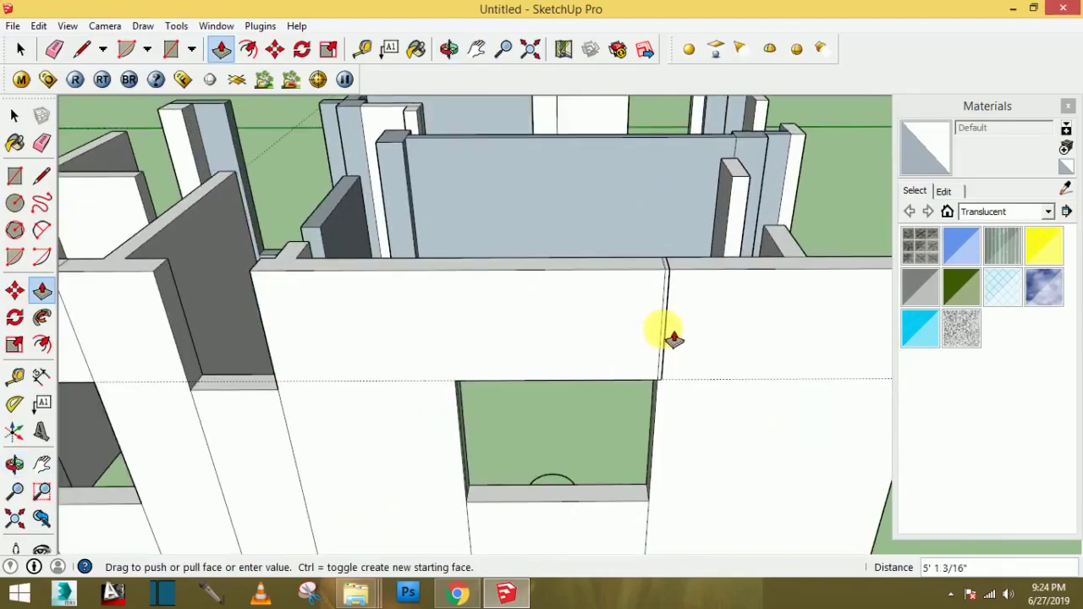
pyautogui.scroll(2, 673, 339)
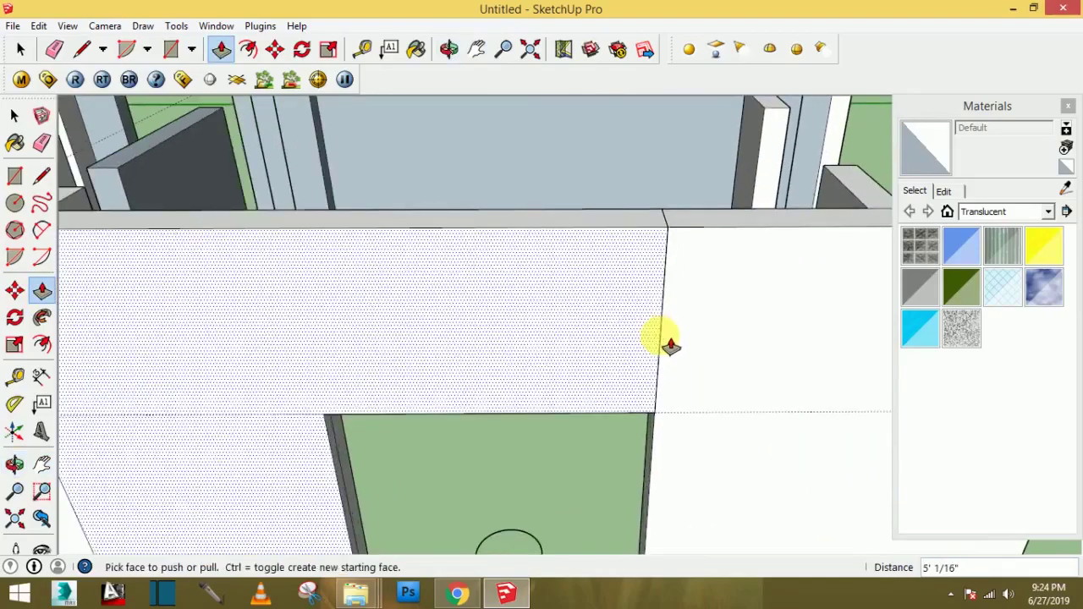
pyautogui.moveTo(670, 339)
pyautogui.mouseDown(button='middle')
pyautogui.moveTo(267, 337)
pyautogui.moveTo(484, 339)
pyautogui.moveTo(303, 326)
pyautogui.mouseUp(button='middle')
pyautogui.moveTo(188, 230); pyautogui.dragTo(361, 206, button='middle')
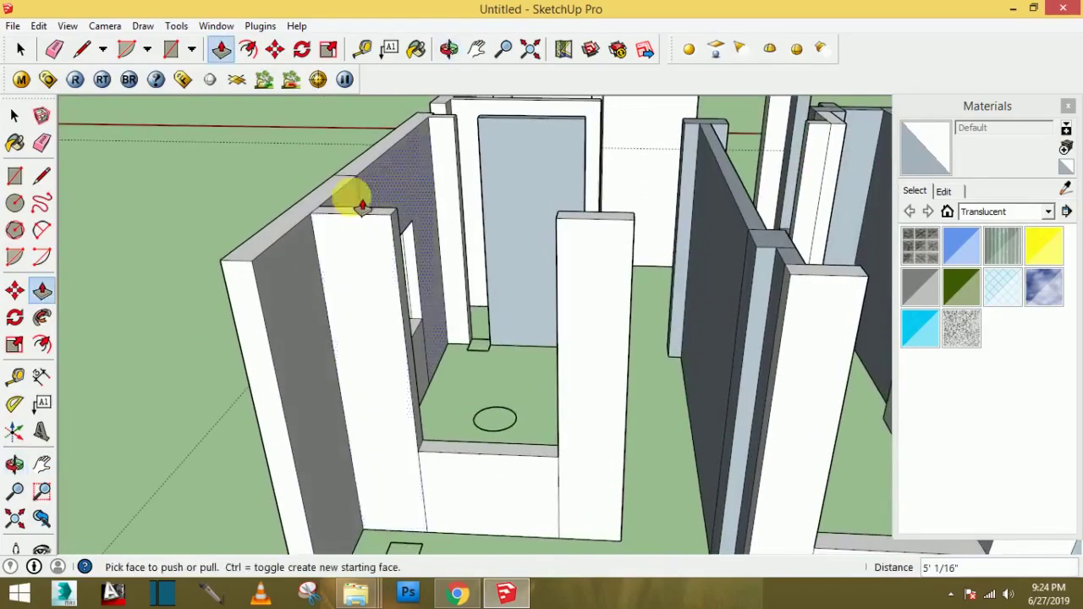
# - Draw a dividing edge at the wall corner and pull the face above the window outward
pyautogui.click(44, 182)
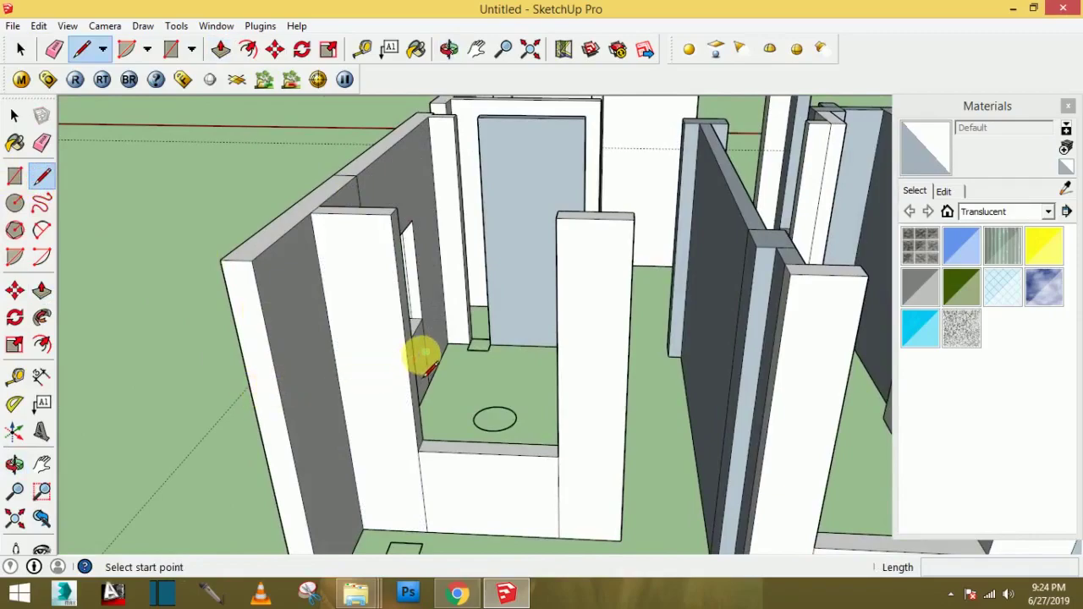
pyautogui.moveTo(472, 360); pyautogui.dragTo(330, 389, button='middle')
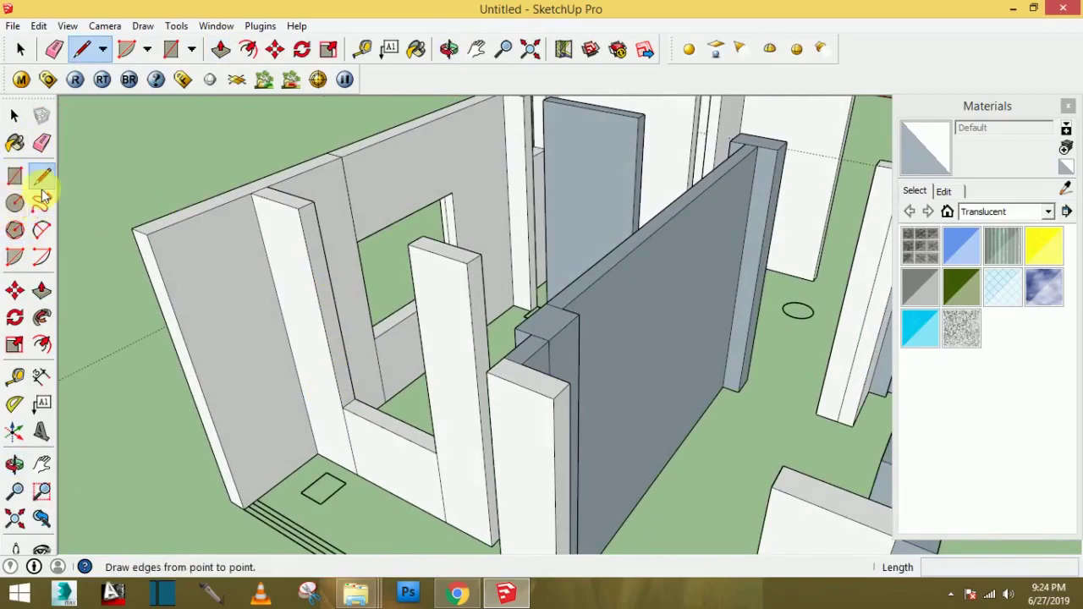
pyautogui.click(297, 208)
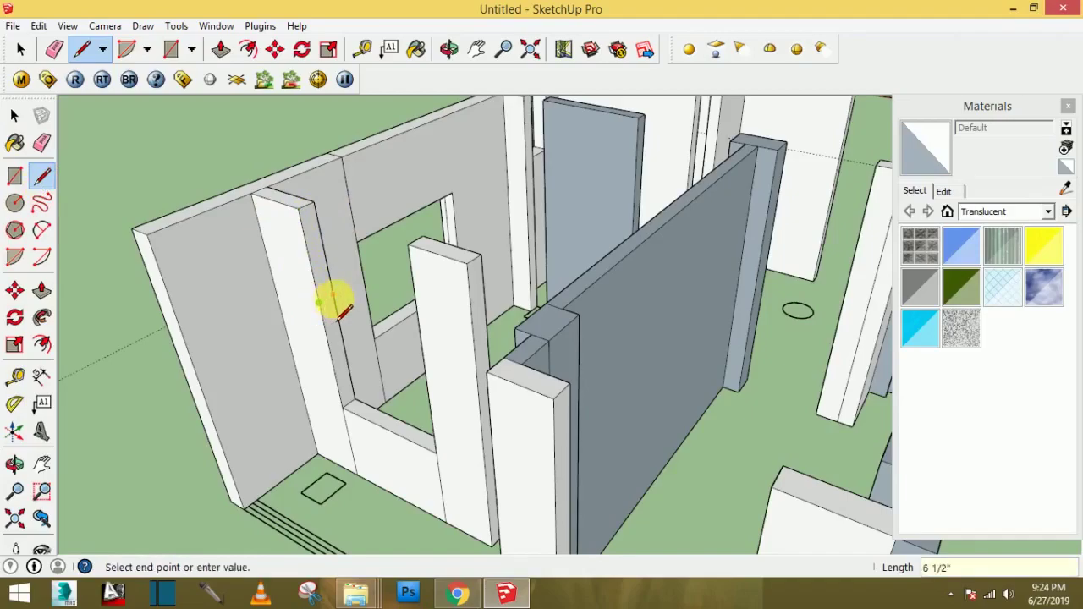
pyautogui.moveTo(342, 311)
pyautogui.mouseDown(button='middle')
pyautogui.moveTo(423, 278)
pyautogui.moveTo(342, 305)
pyautogui.mouseUp(button='middle')
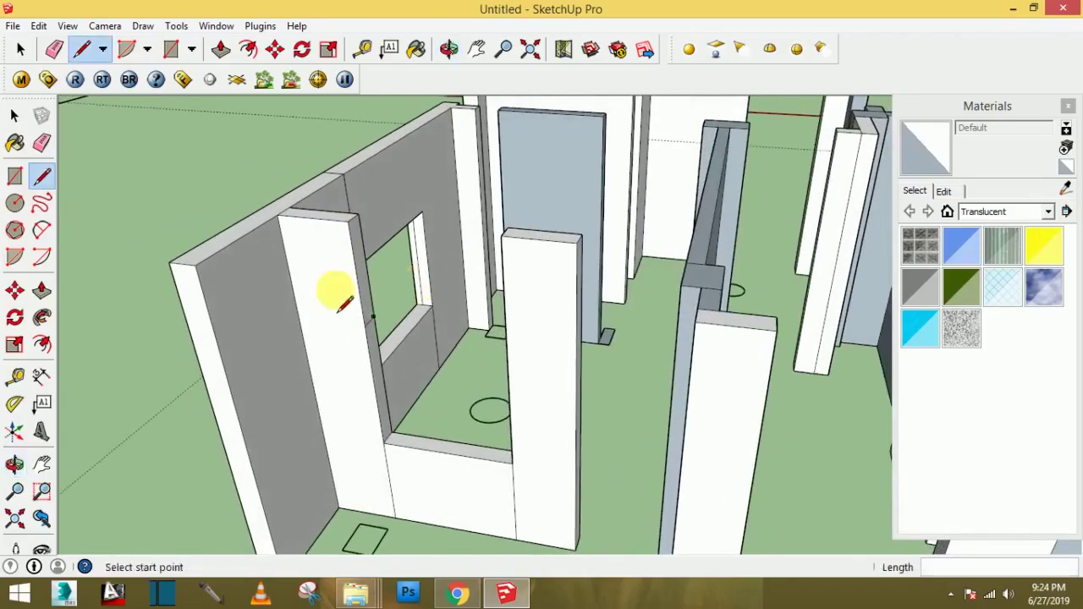
pyautogui.click(43, 292)
pyautogui.moveTo(378, 300); pyautogui.dragTo(522, 334)
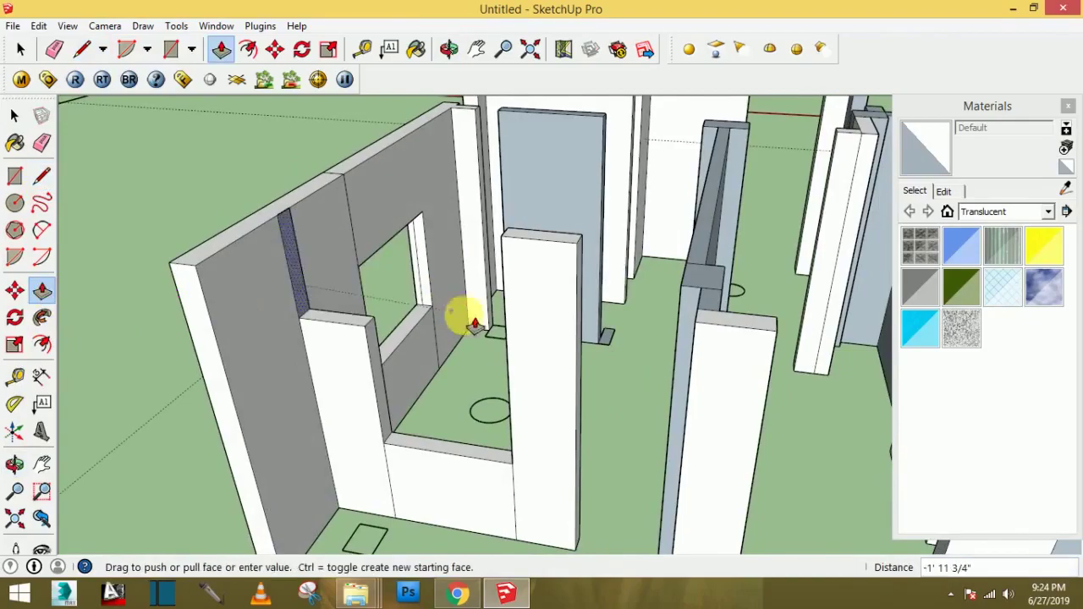
# - Extrude the face above the doorway across the opening into a lintel
pyautogui.moveTo(512, 335)
pyautogui.mouseDown(button='middle')
pyautogui.moveTo(459, 321)
pyautogui.moveTo(542, 378)
pyautogui.moveTo(637, 385)
pyautogui.mouseUp(button='middle')
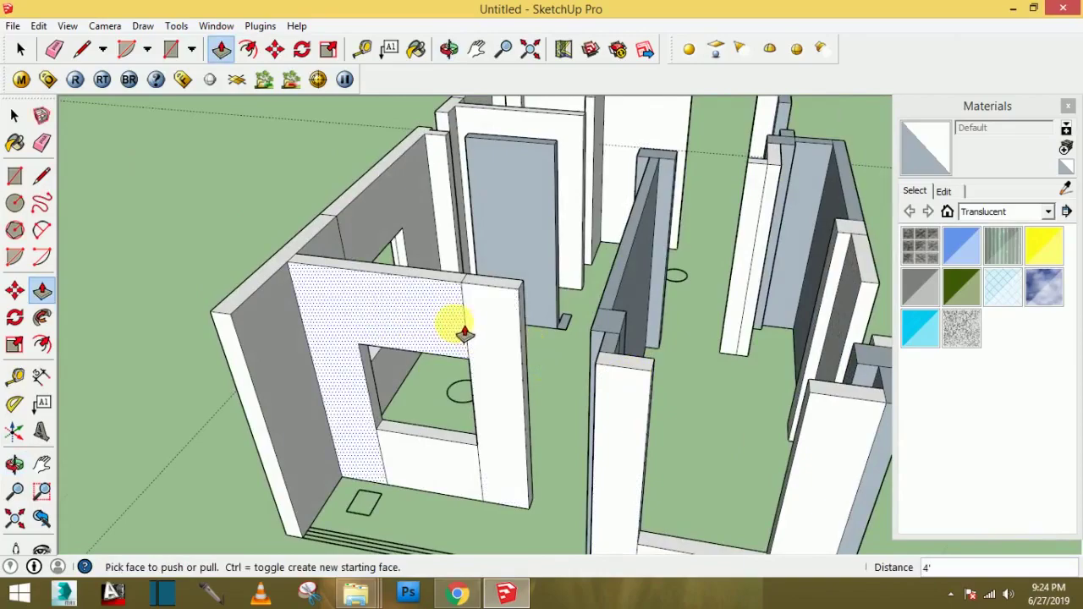
pyautogui.click(356, 310)
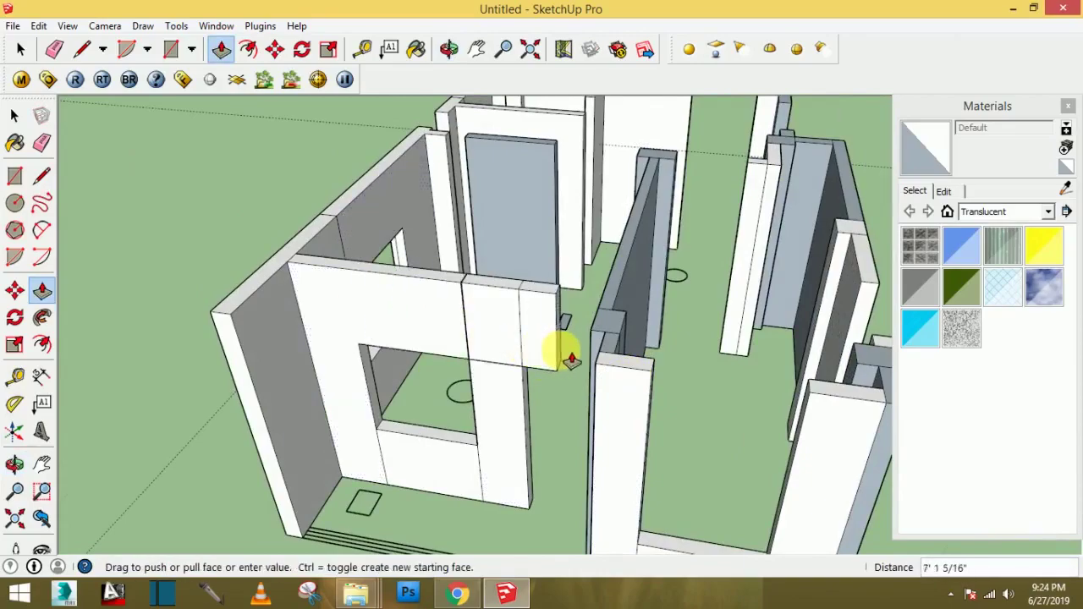
pyautogui.moveTo(571, 359); pyautogui.dragTo(673, 353, button='middle')
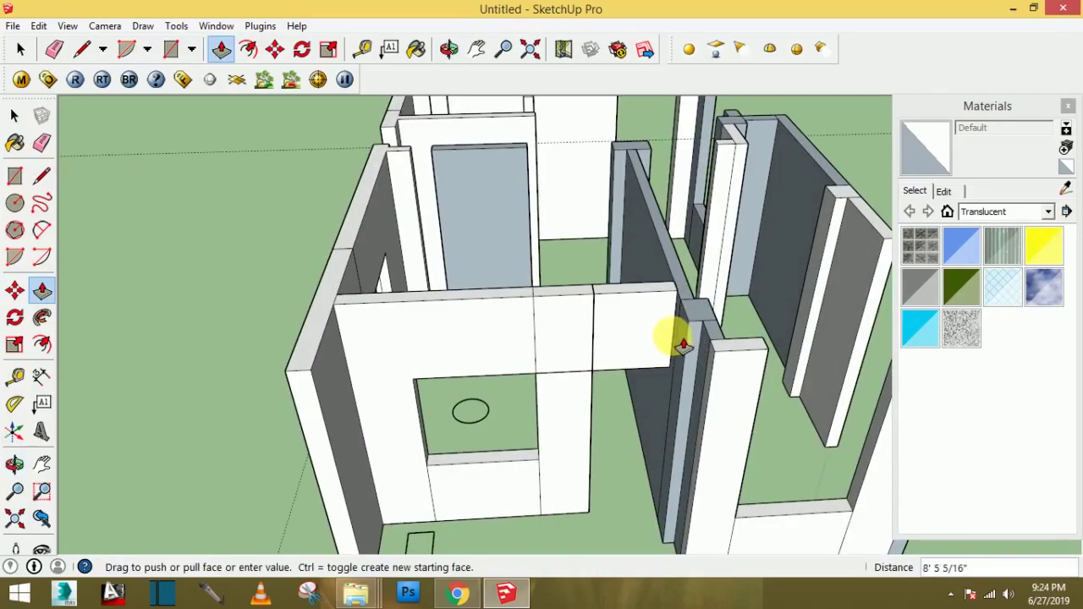
pyautogui.moveTo(682, 346)
pyautogui.mouseDown(button='middle')
pyautogui.moveTo(583, 307)
pyautogui.moveTo(646, 307)
pyautogui.moveTo(519, 339)
pyautogui.moveTo(491, 285)
pyautogui.moveTo(604, 266)
pyautogui.mouseUp(button='middle')
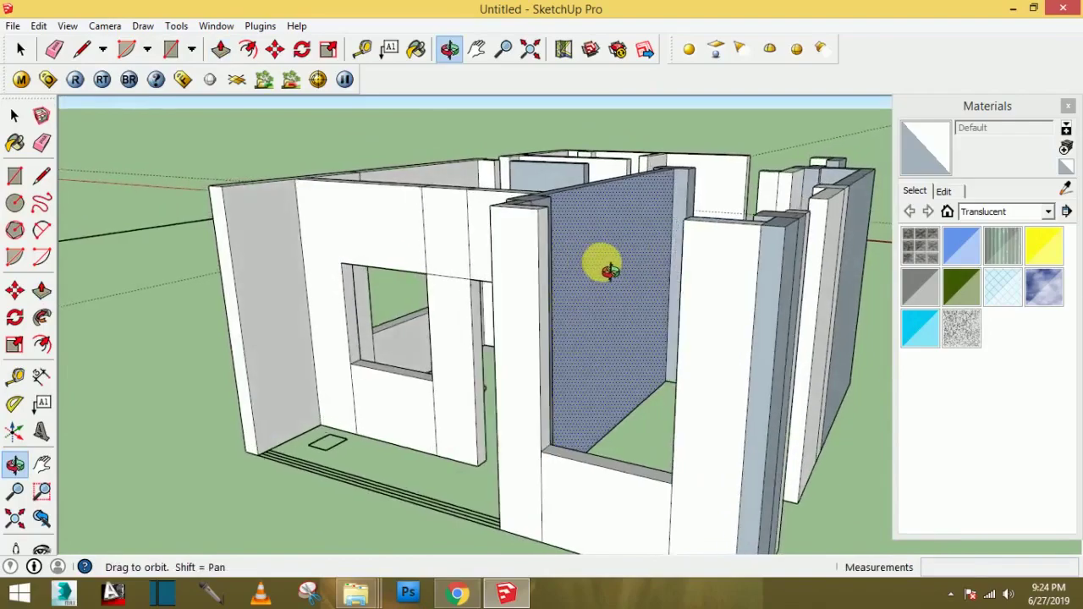
# - Draw an edge at the wall's top and add a 3' height dimension beside the window
pyautogui.click(41, 177)
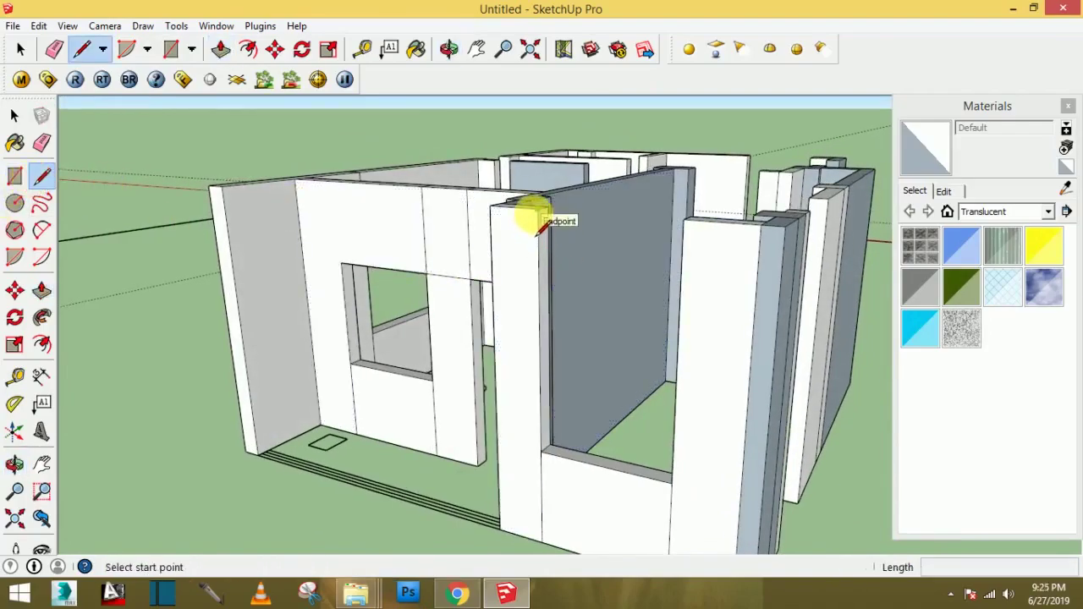
pyautogui.click(536, 207)
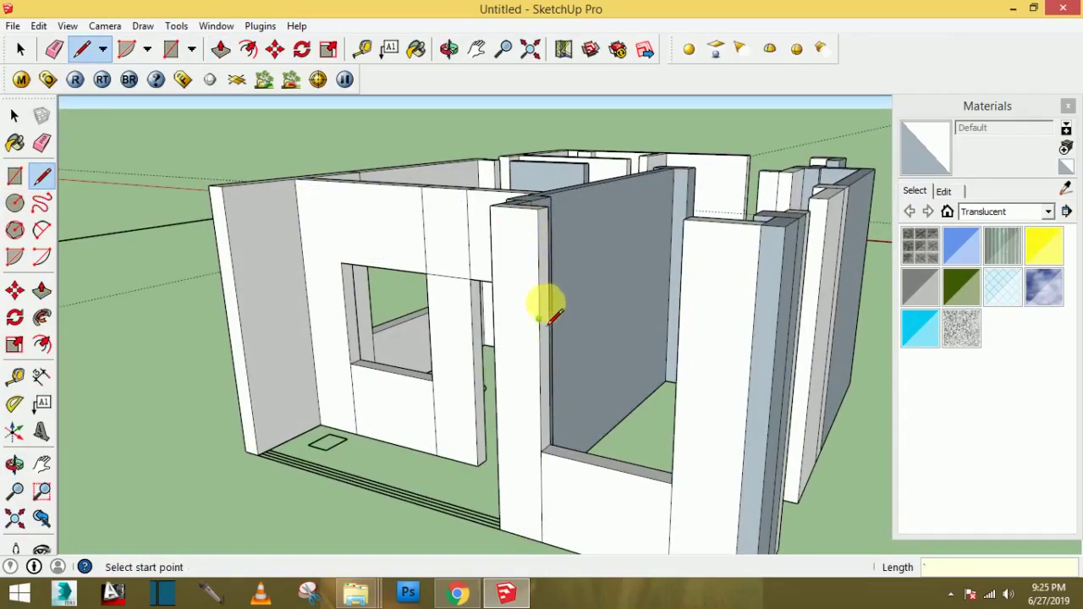
pyautogui.moveTo(548, 305); pyautogui.dragTo(561, 319, button='middle')
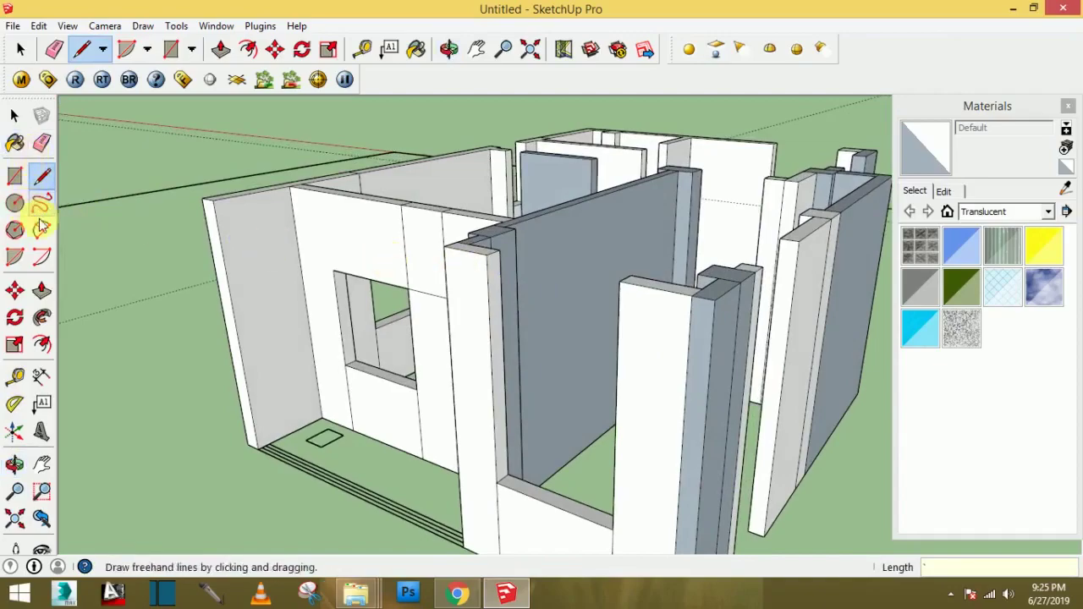
pyautogui.click(41, 376)
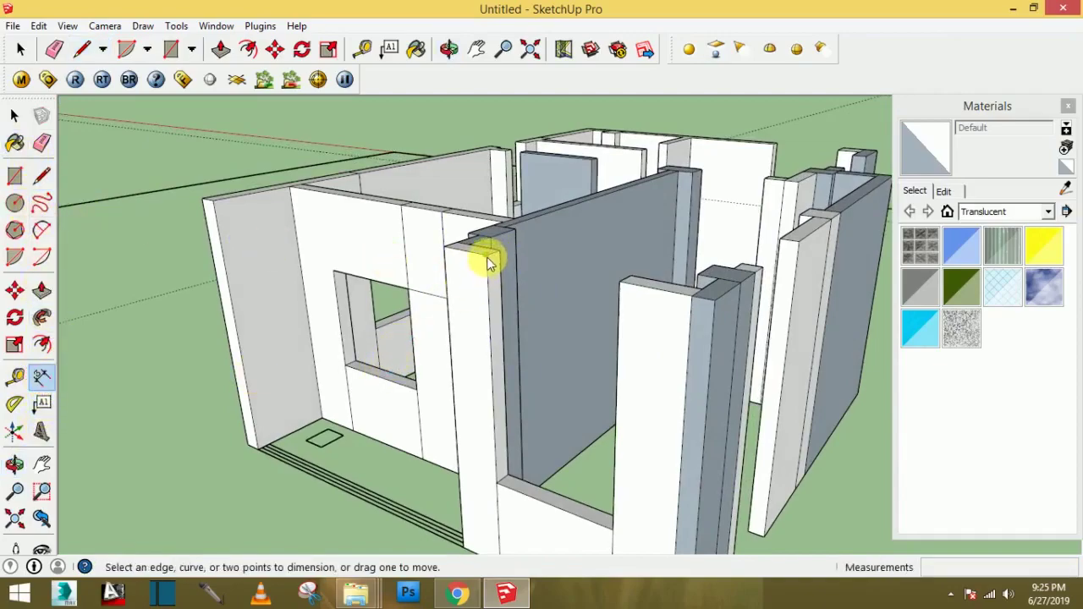
pyautogui.click(487, 257)
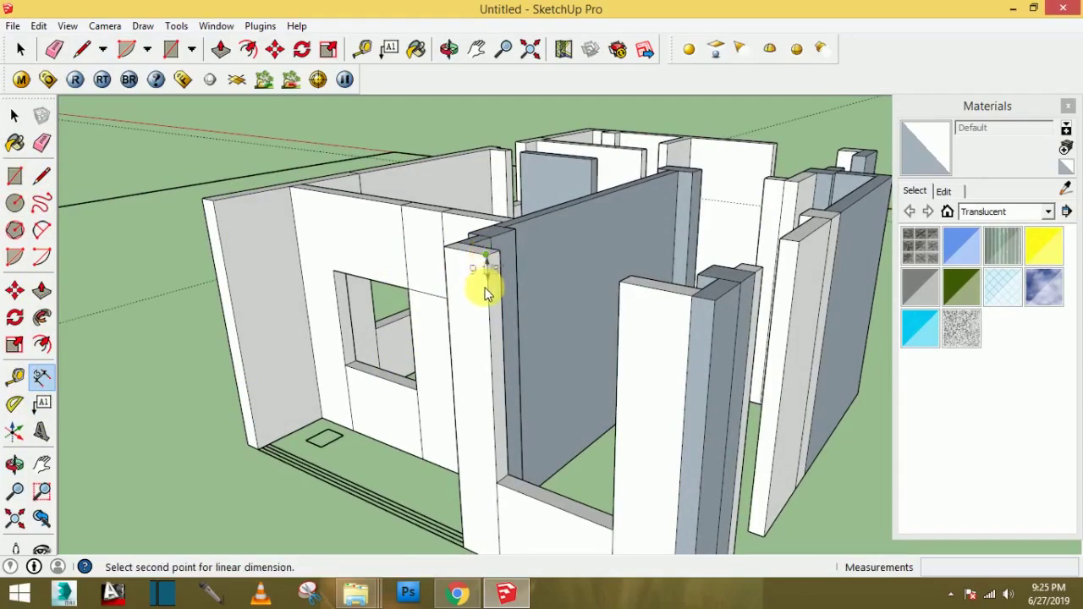
pyautogui.click(490, 360)
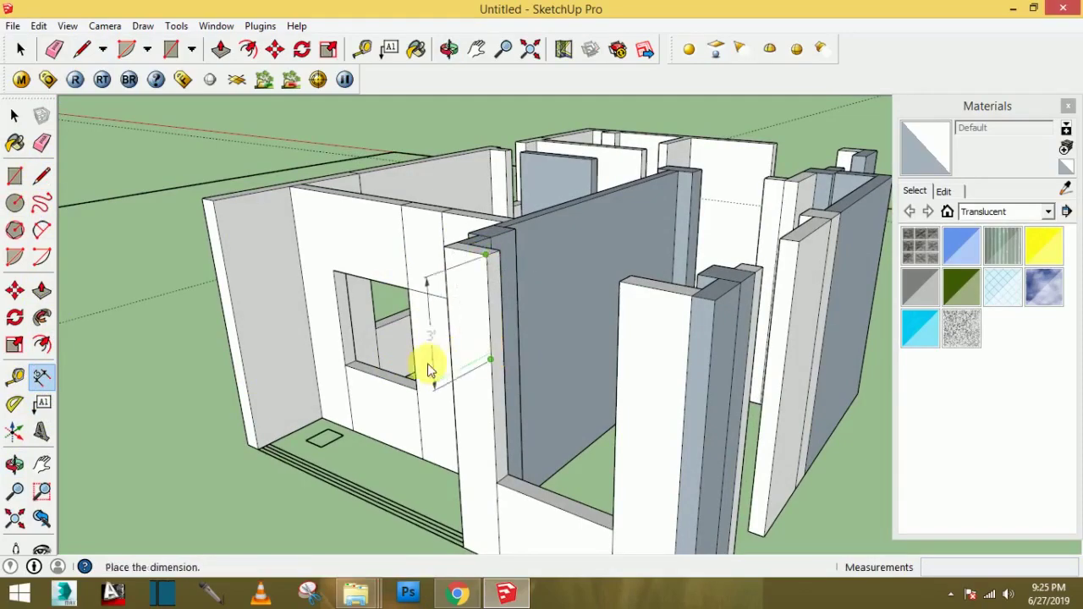
# - Draw an edge at the wall corner and Push/Pull the face to fill above the doorway
pyautogui.click(41, 175)
pyautogui.click(491, 360)
pyautogui.moveTo(490, 360)
pyautogui.mouseDown(button='middle')
pyautogui.moveTo(550, 362)
pyautogui.moveTo(444, 366)
pyautogui.mouseUp(button='middle')
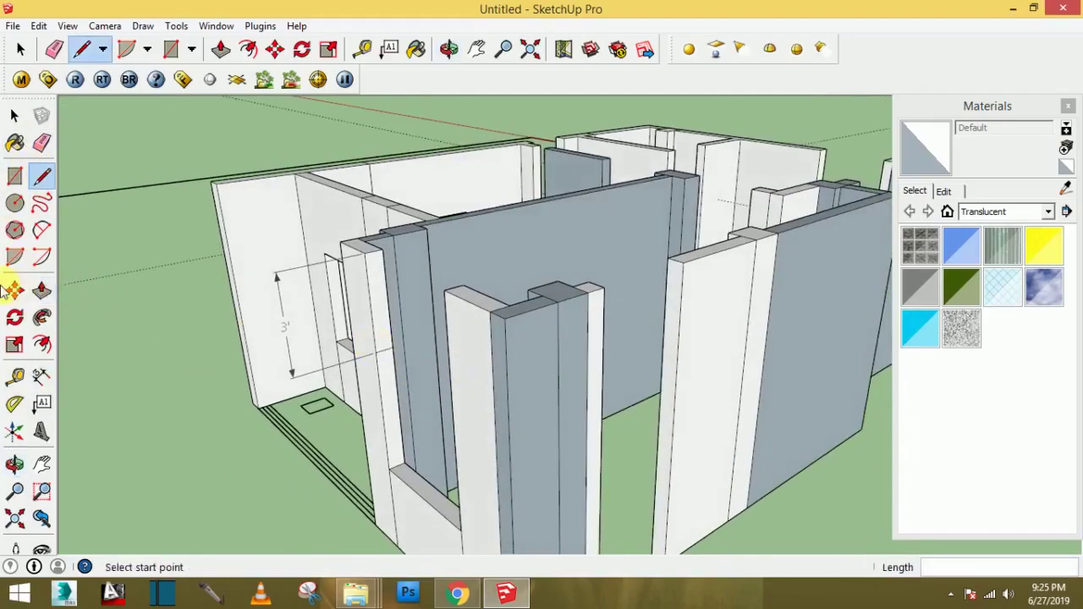
pyautogui.click(42, 290)
pyautogui.moveTo(393, 318); pyautogui.dragTo(462, 348)
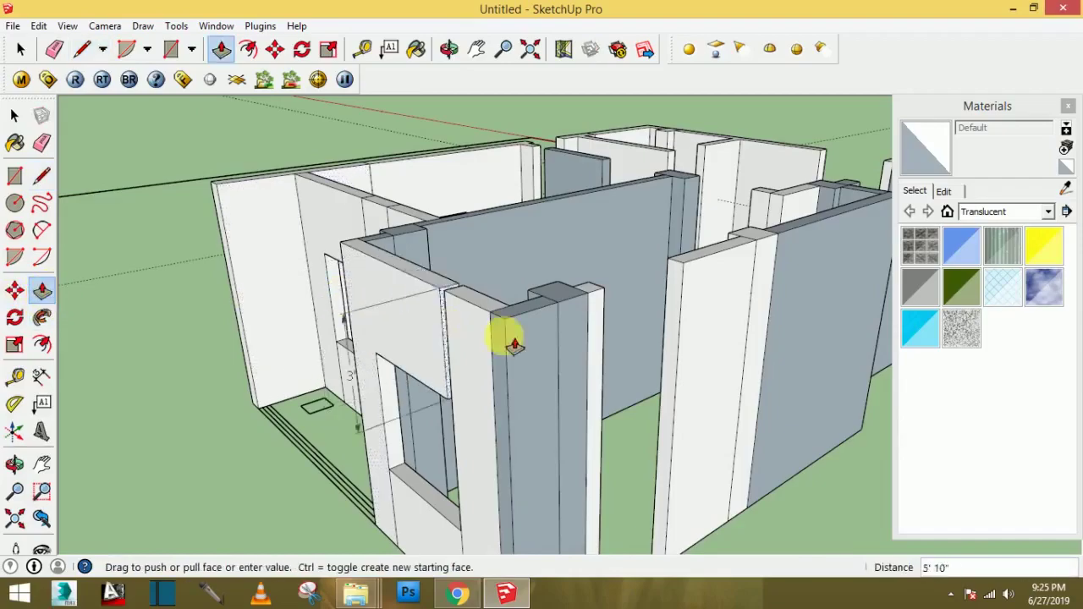
pyautogui.moveTo(462, 349)
pyautogui.mouseDown(button='middle')
pyautogui.moveTo(590, 344)
pyautogui.moveTo(484, 363)
pyautogui.moveTo(551, 375)
pyautogui.moveTo(350, 375)
pyautogui.moveTo(269, 348)
pyautogui.moveTo(279, 343)
pyautogui.mouseUp(button='middle')
pyautogui.click(594, 348)
# - Start a new edge on the next wall corner
pyautogui.click(42, 175)
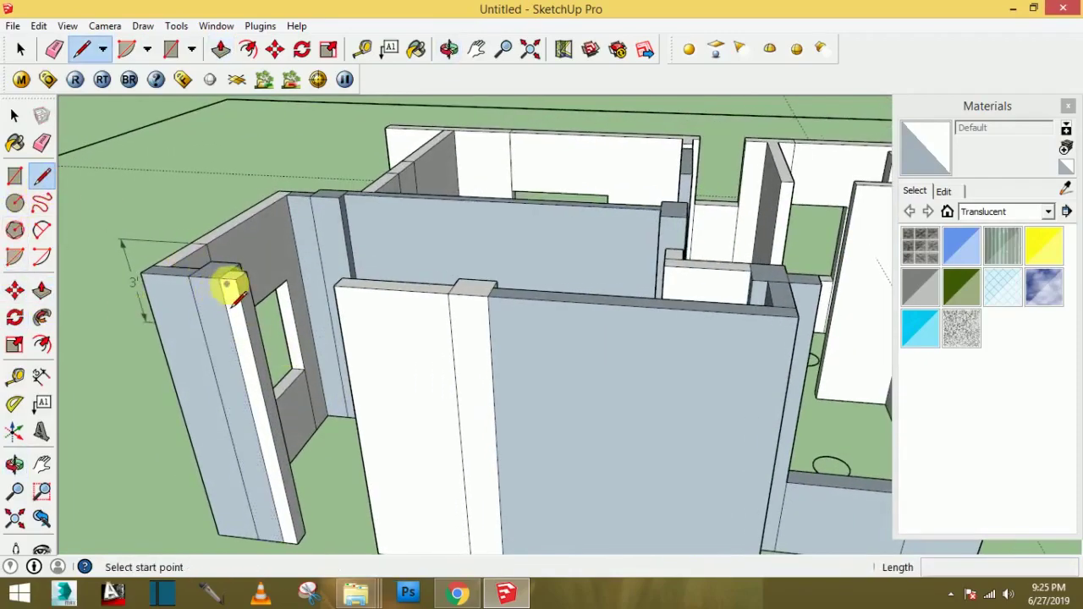
pyautogui.click(236, 279)
pyautogui.write('36')
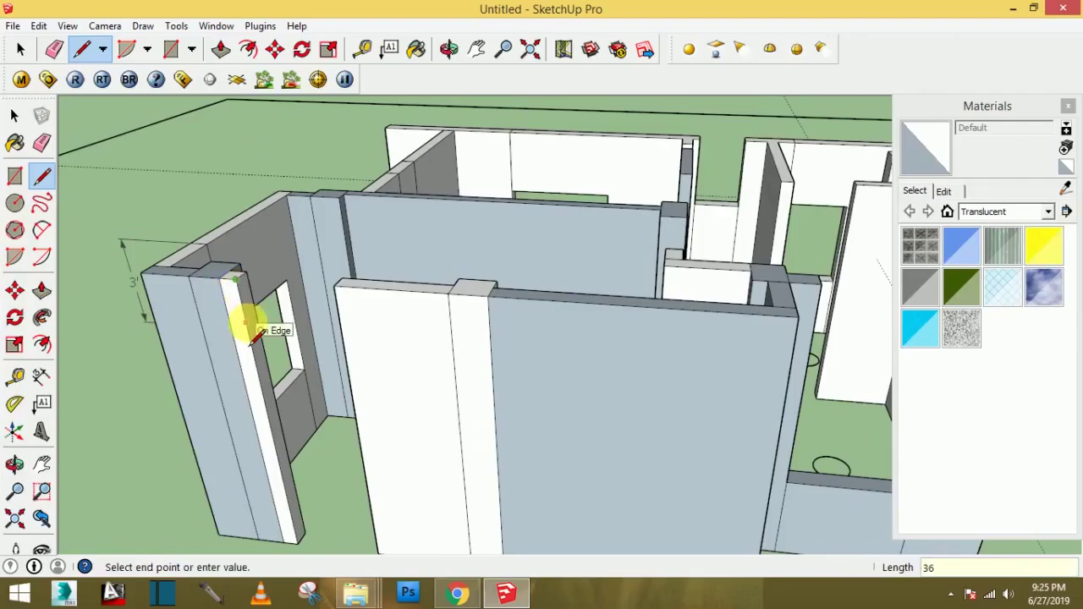
pyautogui.moveTo(251, 339)
pyautogui.mouseDown(button='middle')
pyautogui.moveTo(580, 302)
pyautogui.moveTo(451, 242)
pyautogui.mouseUp(button='middle')
# - Orbit and zoom toward the interior walls around the remaining opening
pyautogui.press('p')
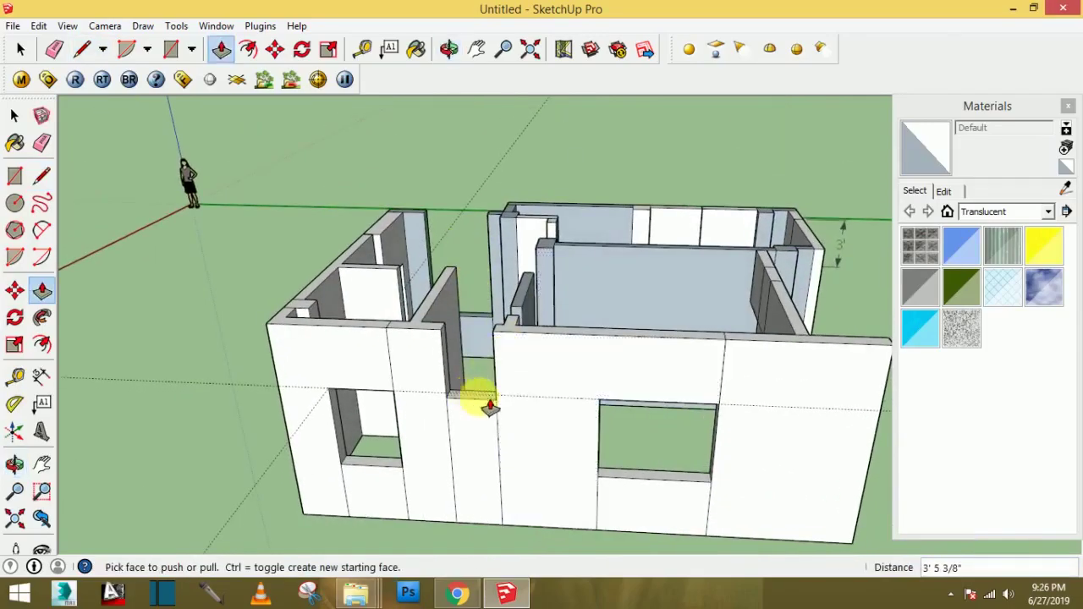
pyautogui.moveTo(483, 406)
pyautogui.mouseDown(button='middle')
pyautogui.moveTo(349, 374)
pyautogui.moveTo(508, 387)
pyautogui.moveTo(459, 380)
pyautogui.moveTo(447, 411)
pyautogui.moveTo(554, 465)
pyautogui.mouseUp(button='middle')
pyautogui.scroll(-2, 554, 465)
pyautogui.moveTo(450, 436)
pyautogui.mouseDown(button='middle')
pyautogui.moveTo(665, 339)
pyautogui.moveTo(380, 358)
pyautogui.mouseUp(button='middle')
pyautogui.scroll(-3, 646, 338)
pyautogui.scroll(-2, 545, 315)
pyautogui.moveTo(545, 314); pyautogui.dragTo(194, 248, button='middle')
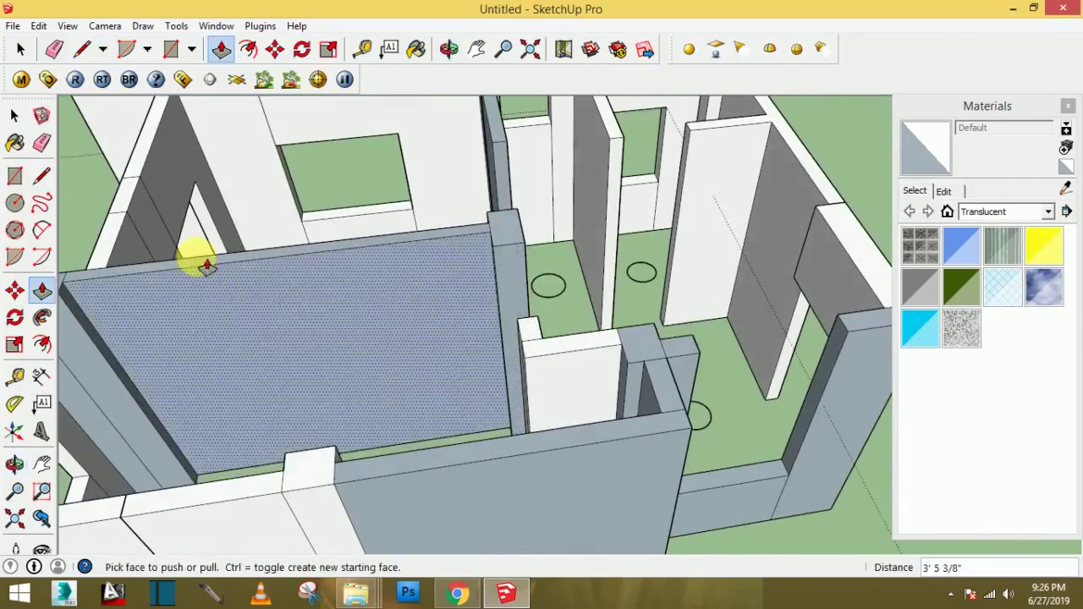
# - Measure from the wall top and start an edge at the wall's end
pyautogui.click(18, 380)
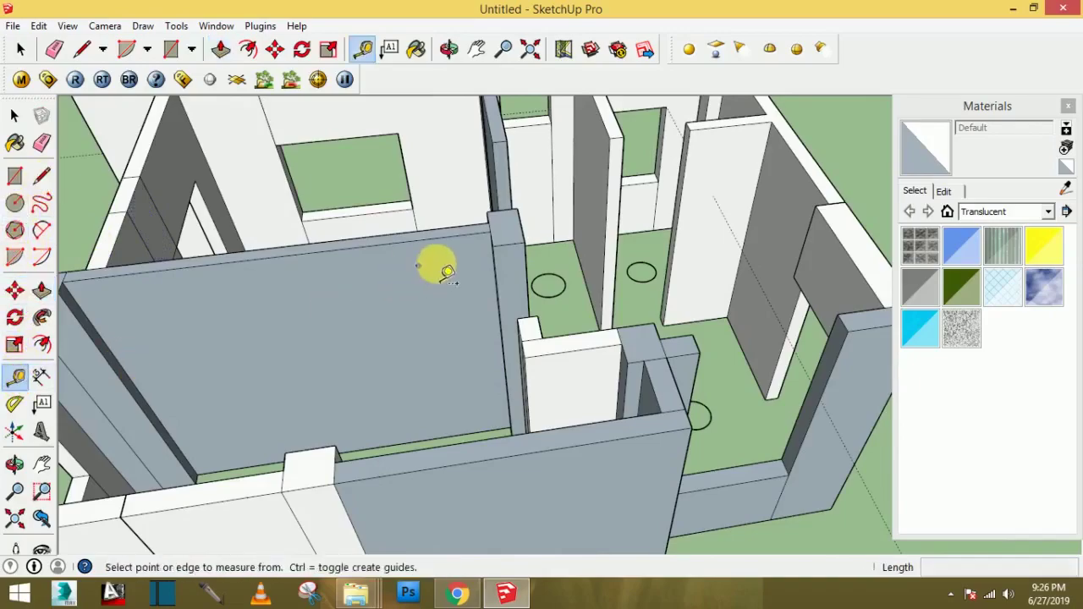
pyautogui.click(508, 246)
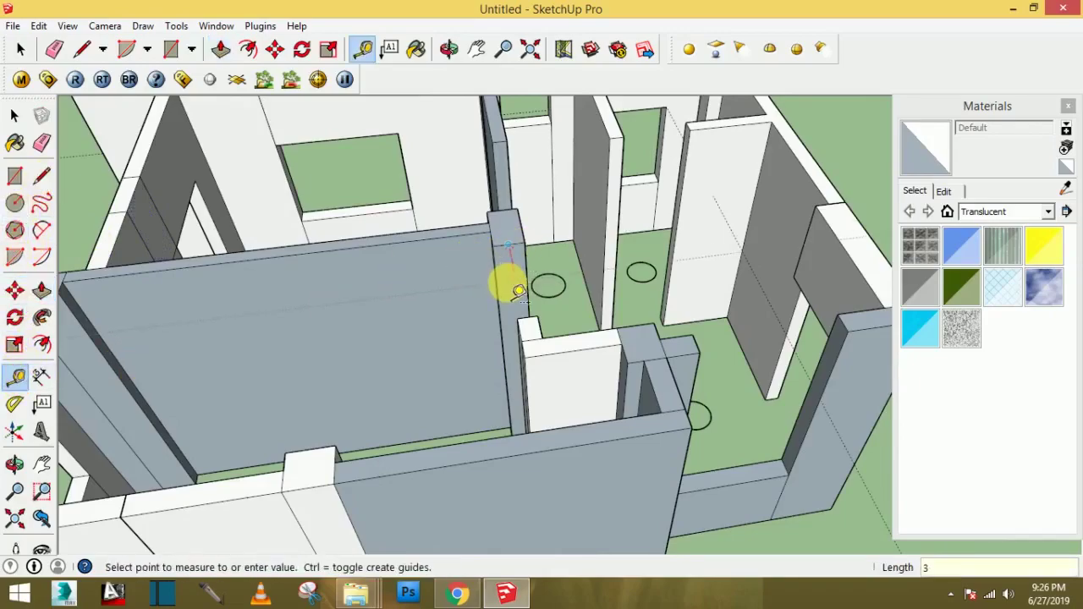
pyautogui.moveTo(556, 304)
pyautogui.mouseDown(button='middle')
pyautogui.moveTo(621, 297)
pyautogui.moveTo(254, 288)
pyautogui.mouseUp(button='middle')
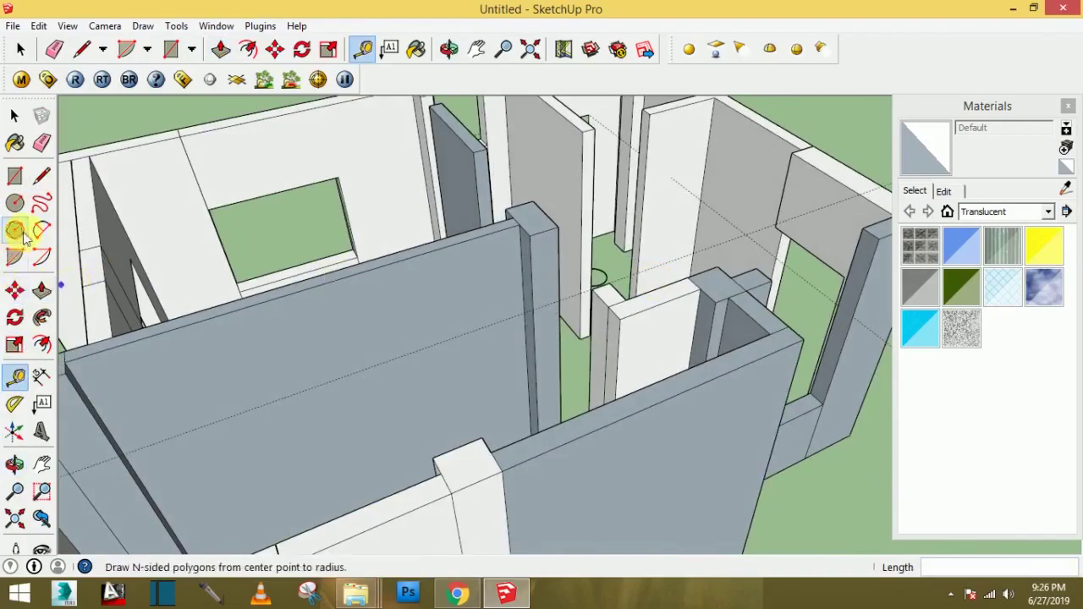
pyautogui.click(39, 179)
pyautogui.scroll(1, 541, 305)
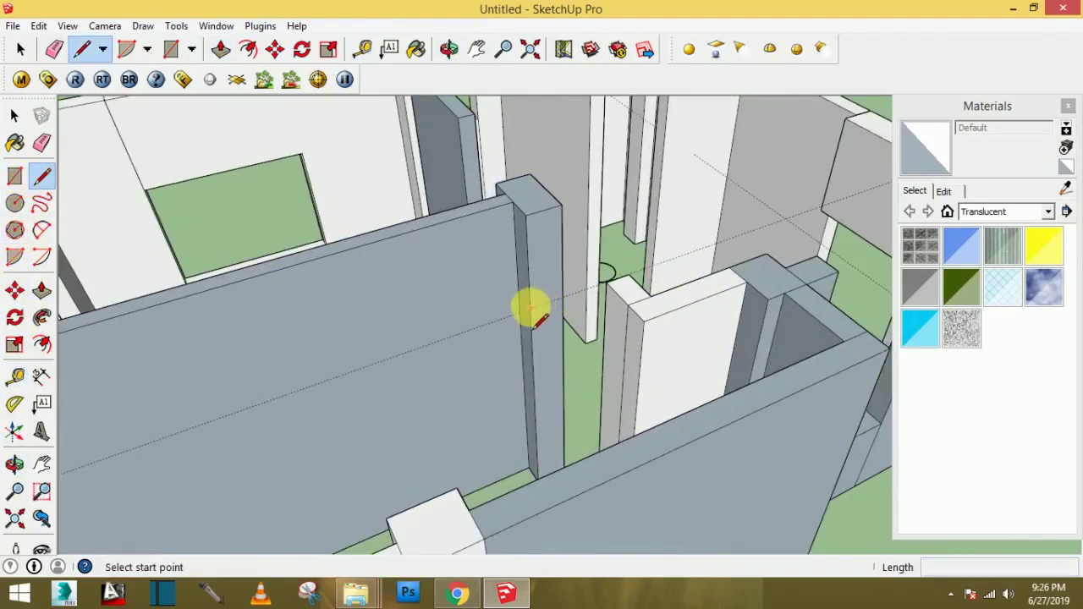
pyautogui.click(529, 310)
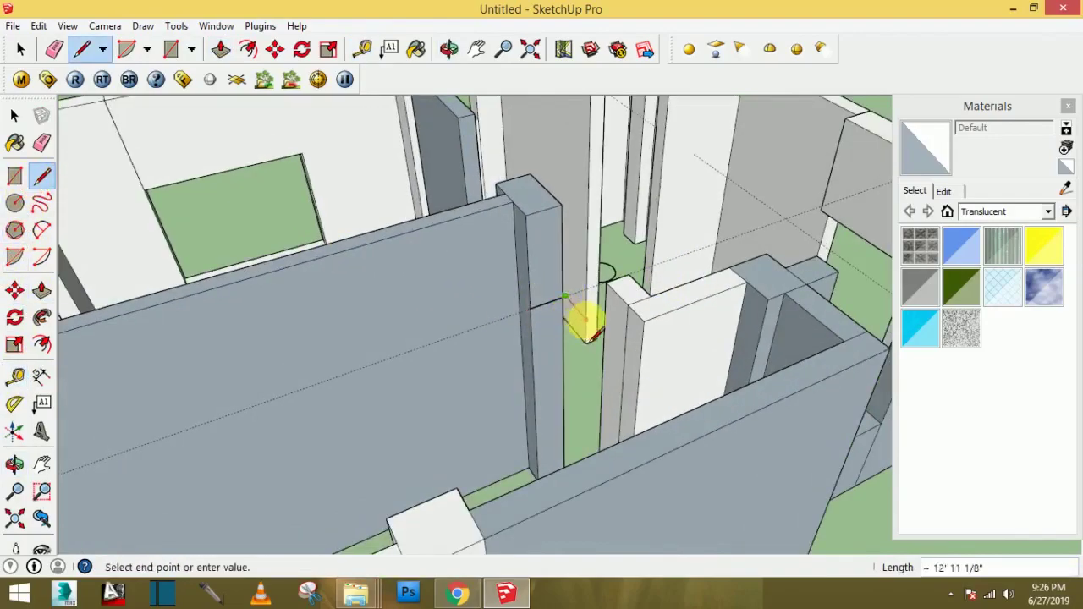
pyautogui.scroll(2, 555, 318)
pyautogui.moveTo(551, 302)
pyautogui.mouseDown(button='middle')
pyautogui.moveTo(633, 370)
pyautogui.moveTo(587, 355)
pyautogui.mouseUp(button='middle')
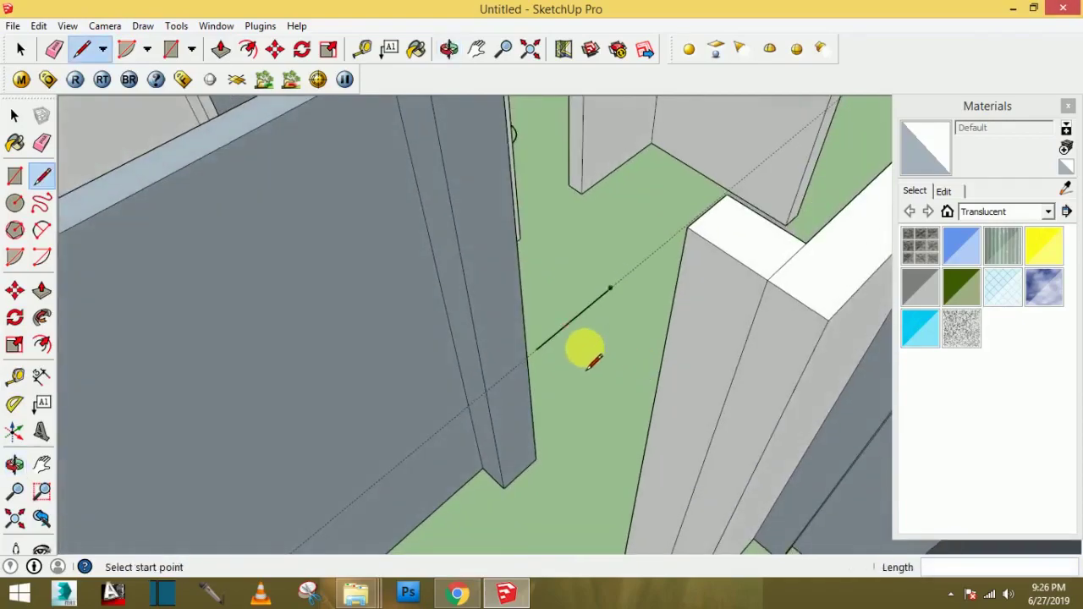
# - Deselect the stray edge left on the floor
pyautogui.click(14, 116)
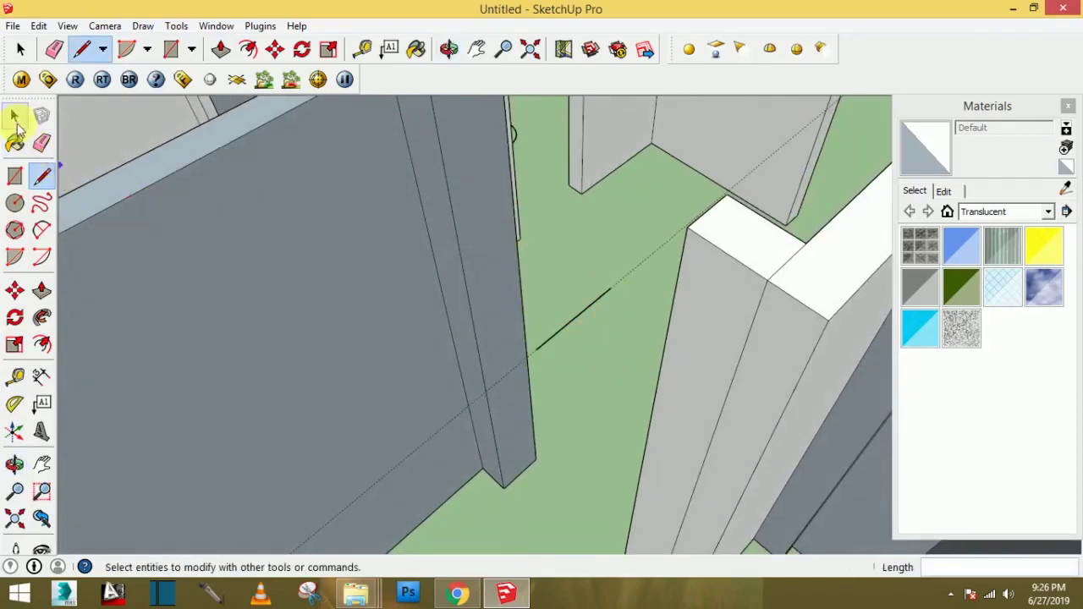
pyautogui.click(585, 278)
pyautogui.moveTo(511, 230)
pyautogui.mouseDown(button='middle')
pyautogui.moveTo(551, 334)
pyautogui.moveTo(61, 245)
pyautogui.mouseUp(button='middle')
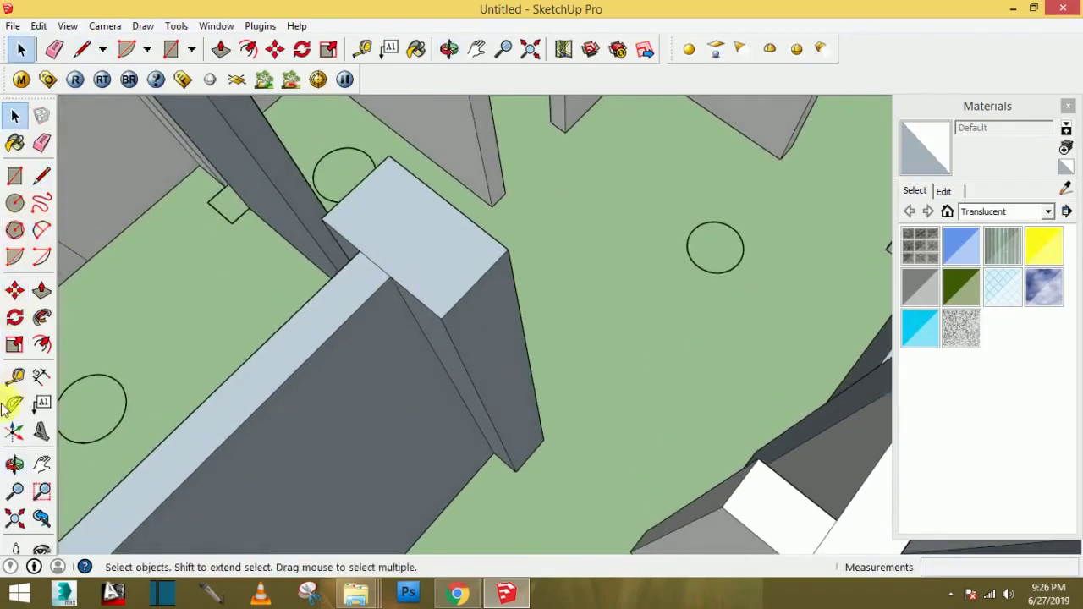
# - Place a guide 36 inches down and draw an edge across the wall's side face
pyautogui.click(14, 376)
pyautogui.click(482, 303)
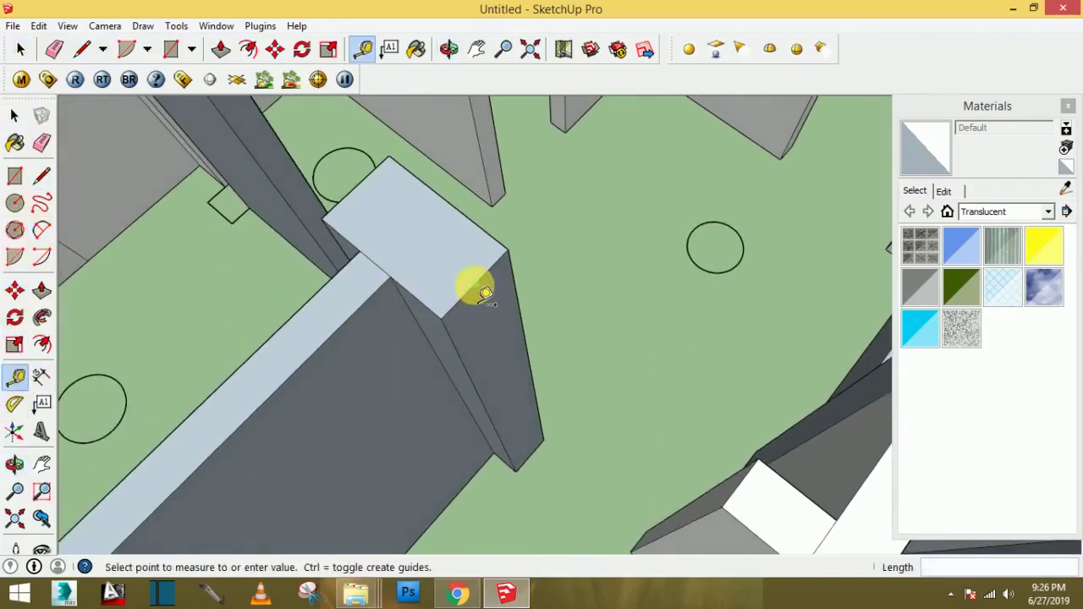
pyautogui.moveTo(491, 333); pyautogui.dragTo(471, 281, button='middle')
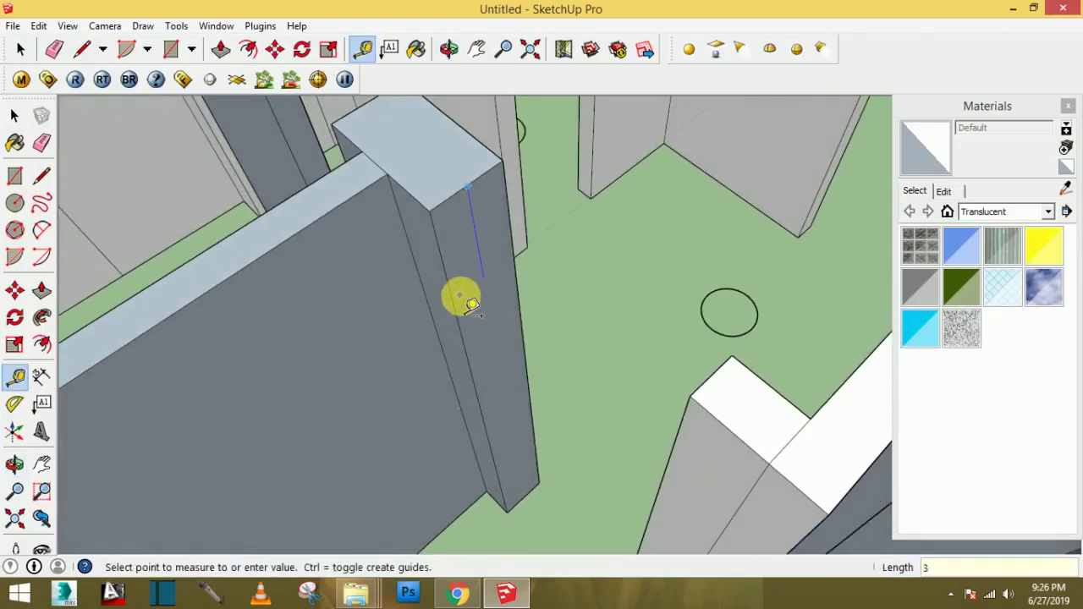
pyautogui.click(467, 301)
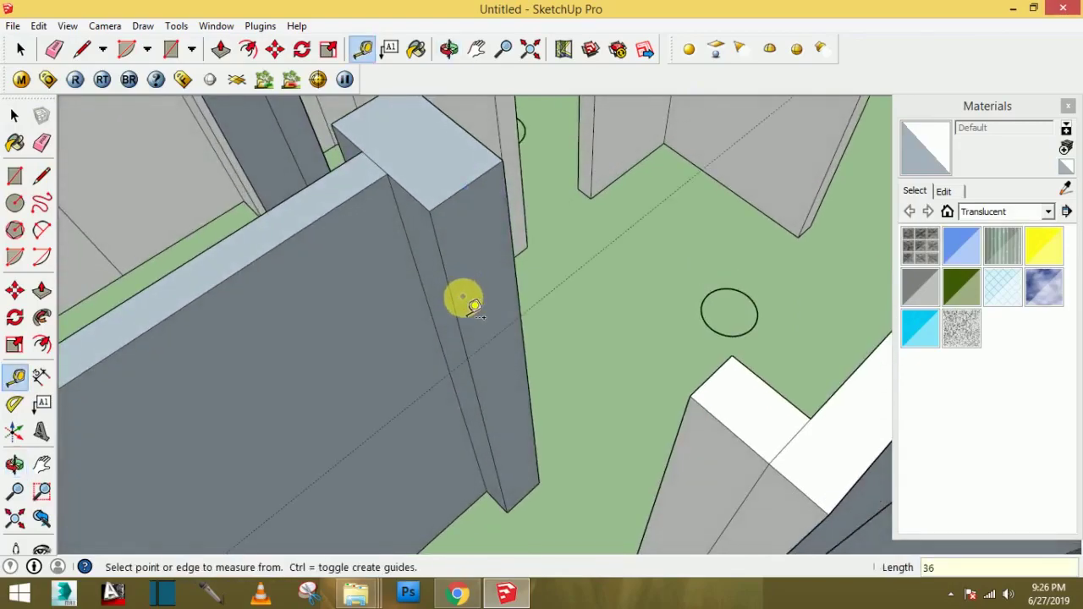
pyautogui.click(40, 181)
pyautogui.click(466, 358)
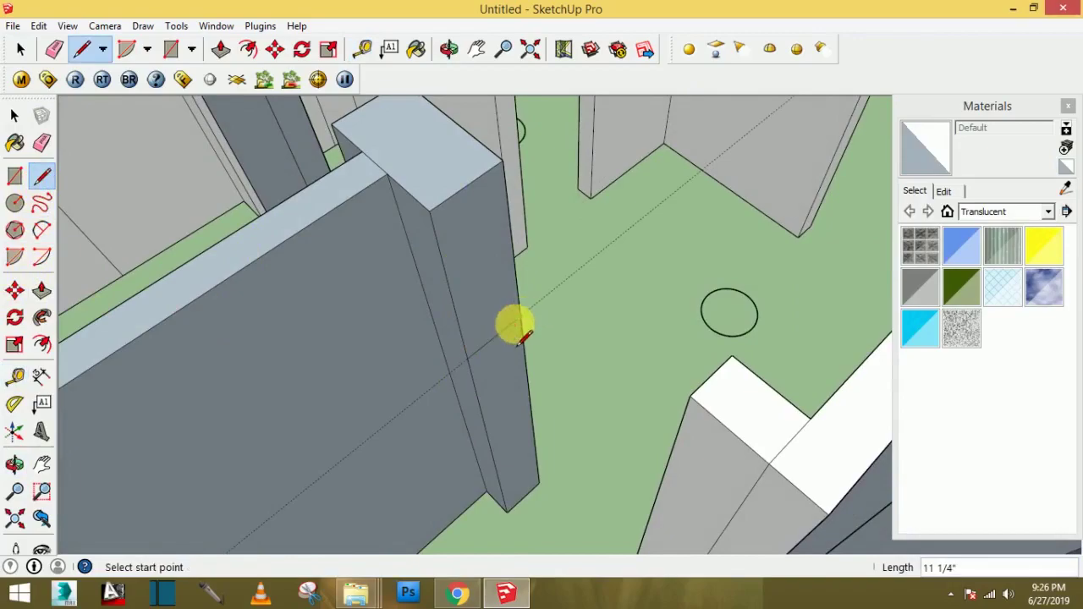
# - Push/Pull the upper wall face across the opening to meet the neighbouring wall
pyautogui.click(41, 290)
pyautogui.moveTo(435, 262); pyautogui.dragTo(705, 406)
pyautogui.moveTo(705, 407); pyautogui.dragTo(757, 412, button='middle')
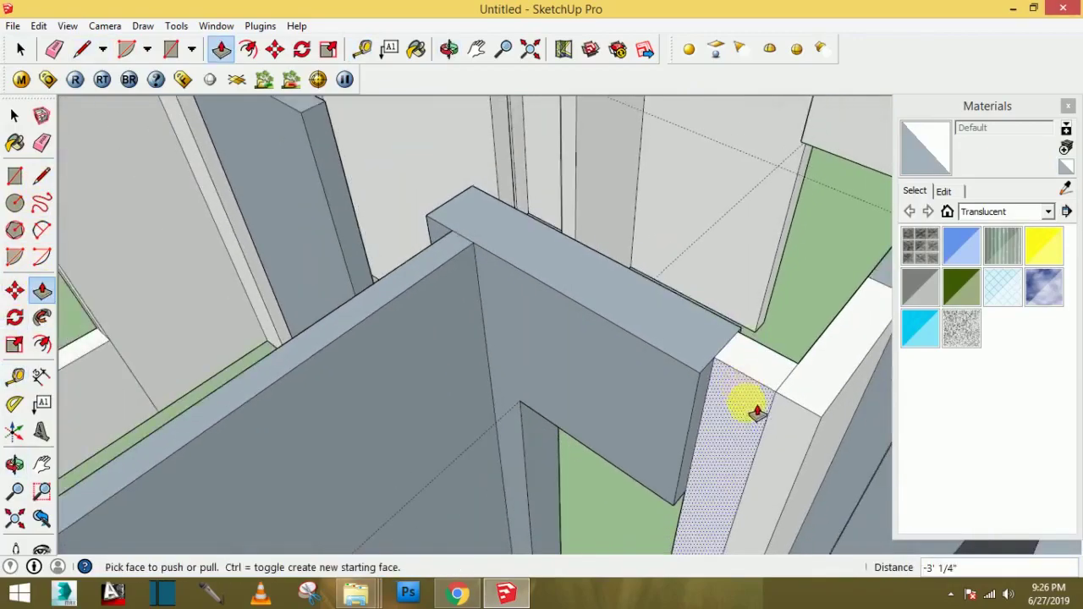
pyautogui.scroll(-3, 757, 412)
pyautogui.scroll(-3, 815, 423)
pyautogui.moveTo(793, 449)
pyautogui.mouseDown(button='middle')
pyautogui.moveTo(838, 503)
pyautogui.moveTo(844, 465)
pyautogui.moveTo(769, 423)
pyautogui.moveTo(605, 411)
pyautogui.moveTo(652, 363)
pyautogui.moveTo(657, 375)
pyautogui.moveTo(615, 408)
pyautogui.moveTo(686, 411)
pyautogui.moveTo(689, 380)
pyautogui.moveTo(704, 382)
pyautogui.mouseUp(button='middle')
pyautogui.scroll(3, 704, 383)
# - Draw edges at the doorway top and push/pull the column face to form a lintel
pyautogui.moveTo(740, 350); pyautogui.dragTo(634, 358, button='middle')
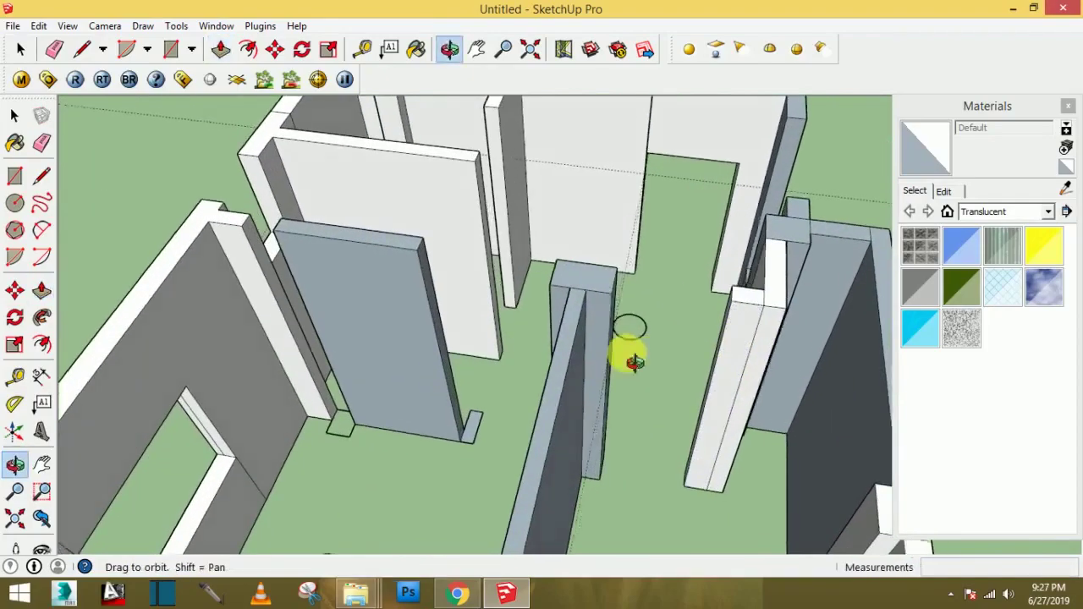
pyautogui.scroll(-2, 634, 358)
pyautogui.click(42, 175)
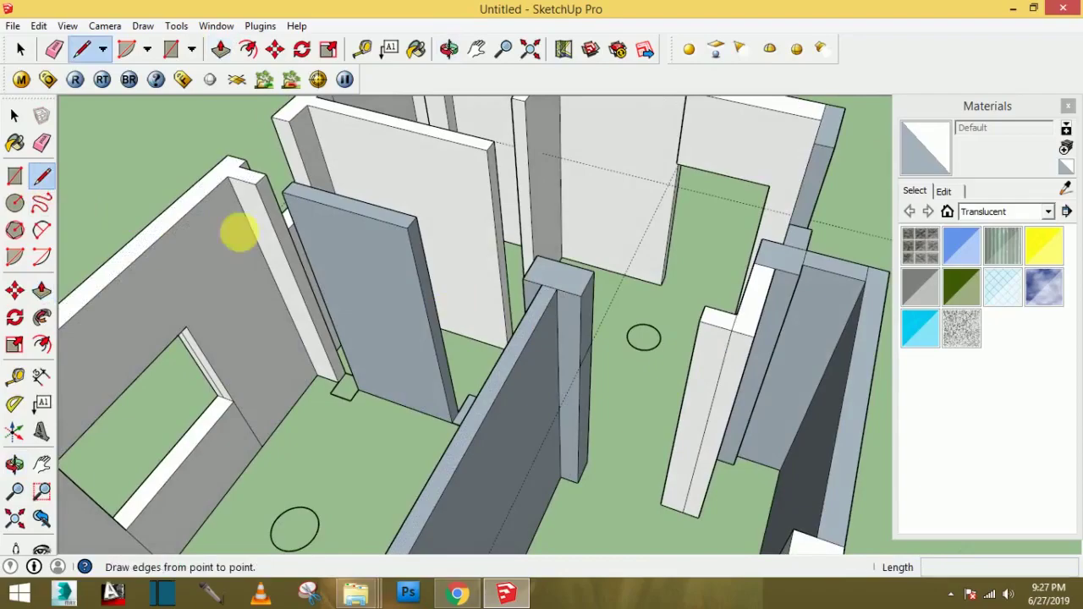
pyautogui.click(579, 366)
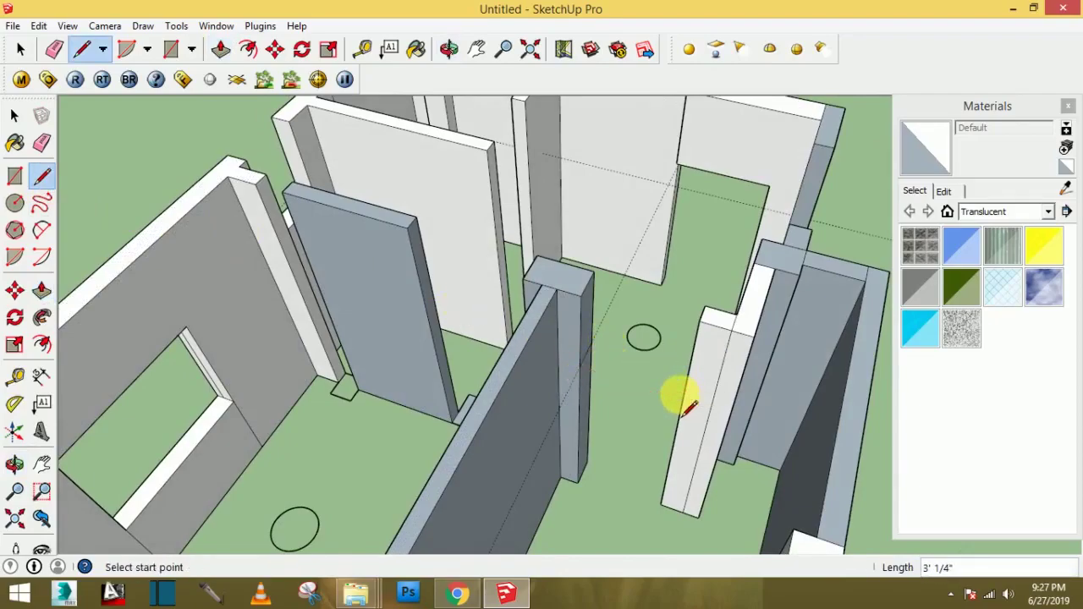
pyautogui.click(579, 367)
pyautogui.click(684, 396)
pyautogui.moveTo(684, 396); pyautogui.dragTo(772, 374, button='middle')
pyautogui.scroll(2, 753, 343)
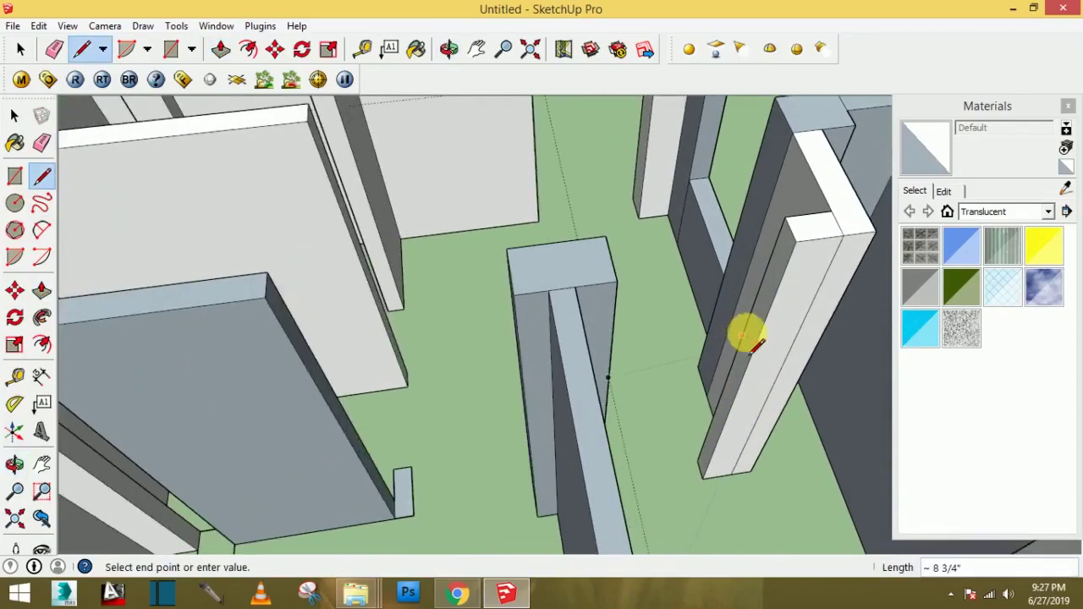
pyautogui.click(42, 290)
pyautogui.click(775, 298)
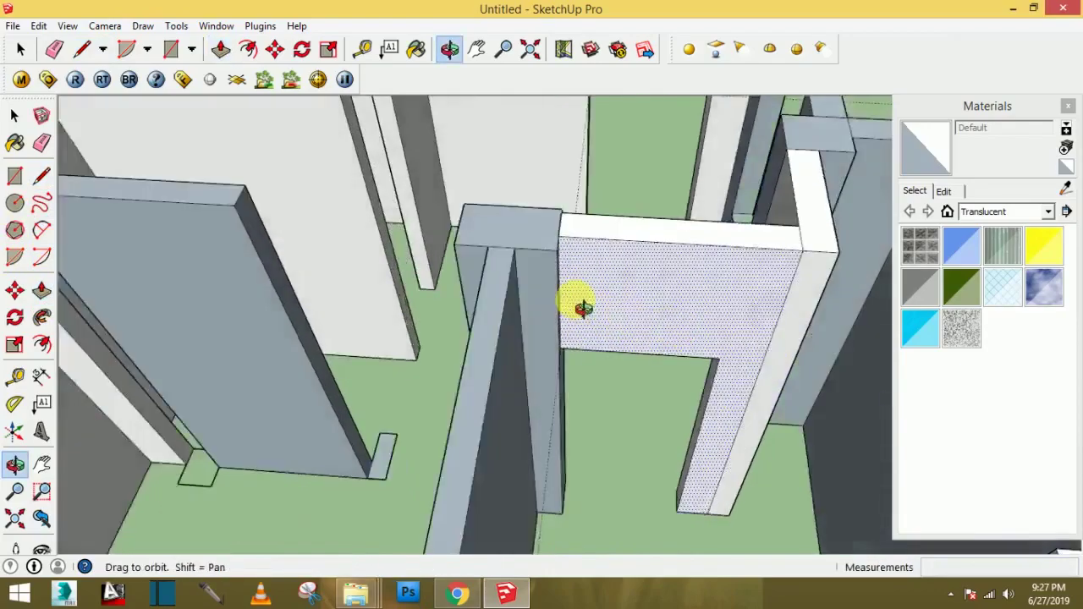
pyautogui.moveTo(618, 328)
pyautogui.mouseDown(button='middle')
pyautogui.moveTo(532, 290)
pyautogui.moveTo(509, 293)
pyautogui.moveTo(588, 273)
pyautogui.moveTo(629, 237)
pyautogui.moveTo(564, 302)
pyautogui.moveTo(592, 308)
pyautogui.moveTo(380, 341)
pyautogui.moveTo(435, 304)
pyautogui.moveTo(629, 334)
pyautogui.moveTo(582, 337)
pyautogui.mouseUp(button='middle')
pyautogui.scroll(2, 582, 336)
# - Draw edges on the corner wall and mark a 3' dimension down from its top corner
pyautogui.click(41, 176)
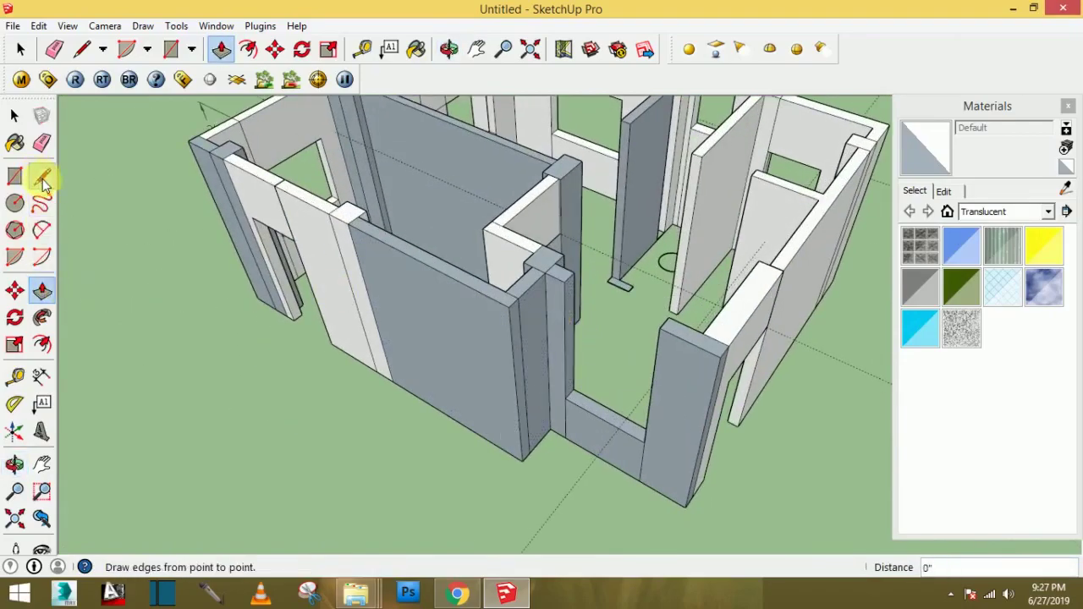
pyautogui.scroll(2, 565, 321)
pyautogui.scroll(1, 554, 246)
pyautogui.click(555, 236)
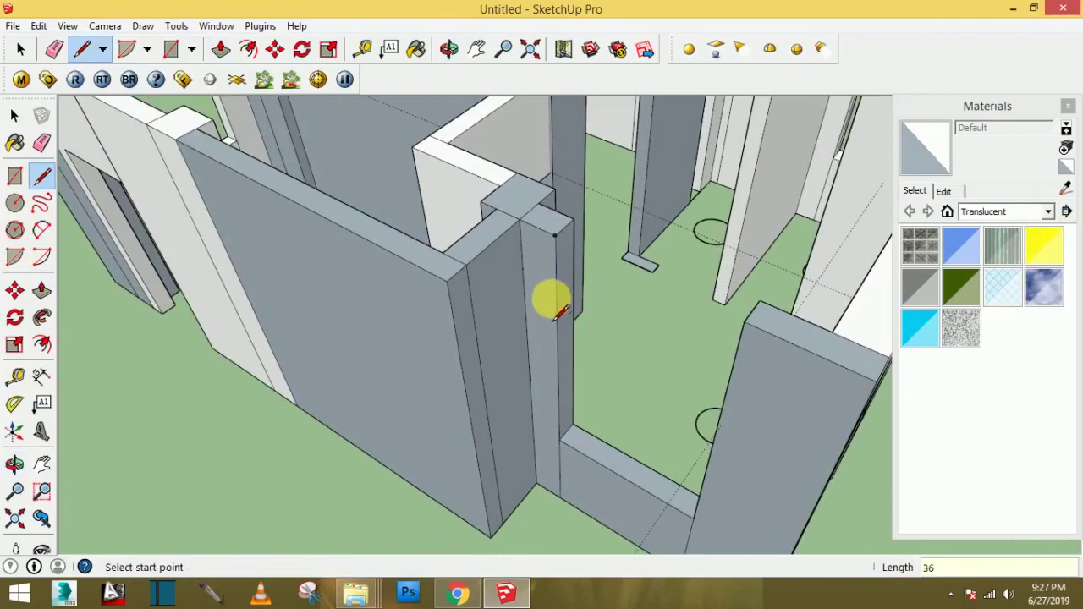
pyautogui.click(561, 362)
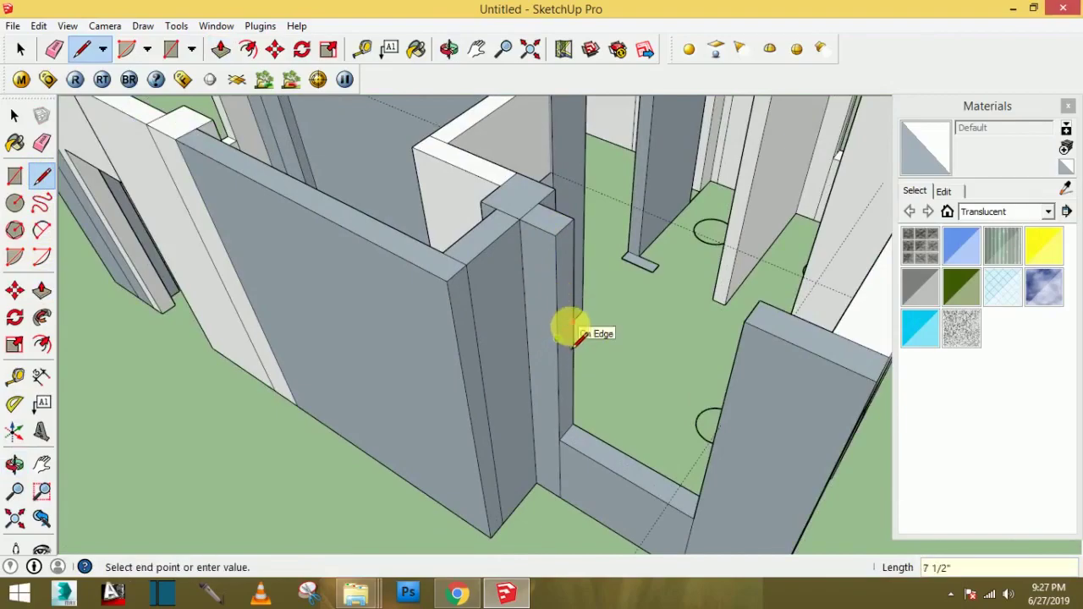
pyautogui.moveTo(575, 343); pyautogui.dragTo(513, 304, button='middle')
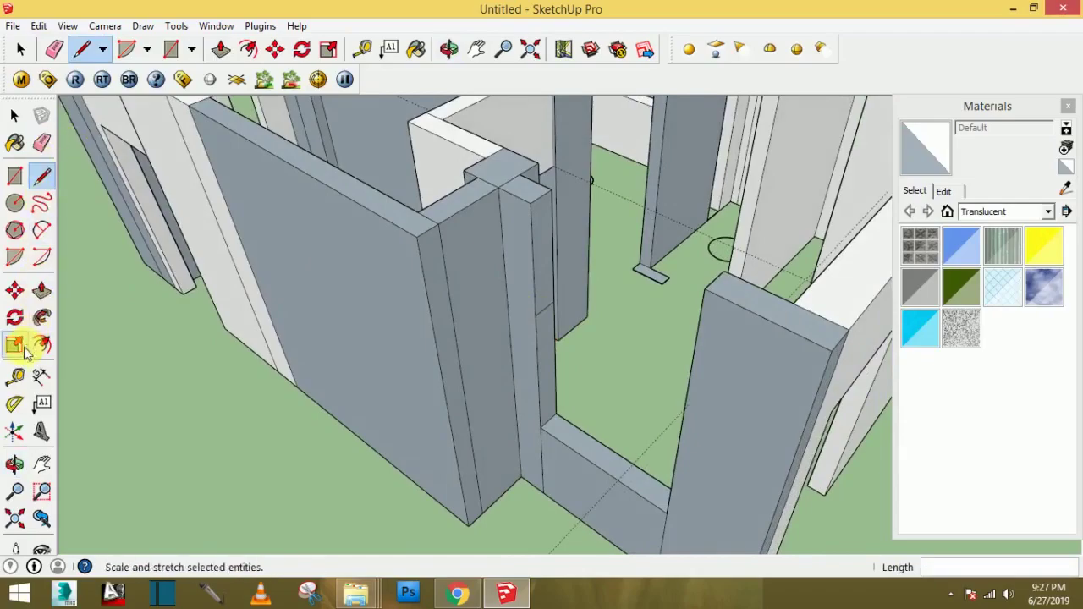
pyautogui.click(17, 378)
pyautogui.click(542, 202)
pyautogui.write("3'")
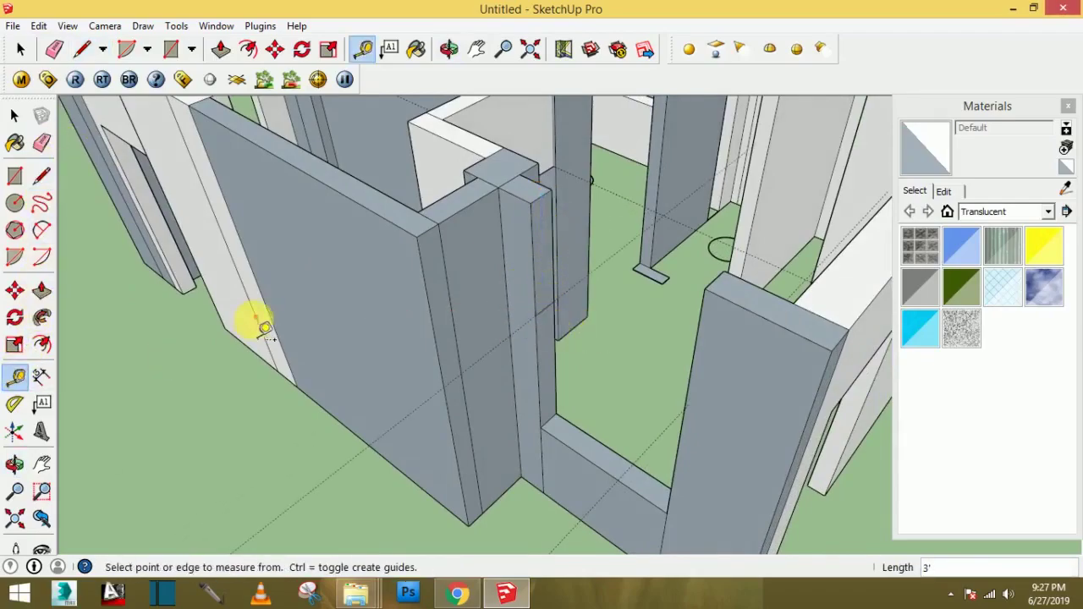
pyautogui.click(42, 375)
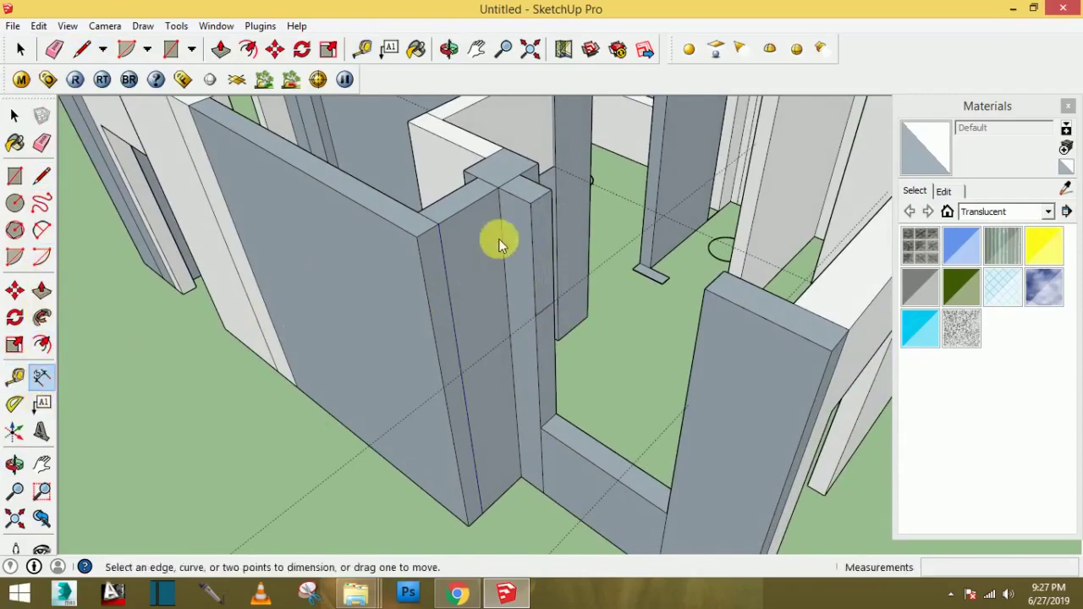
pyautogui.click(531, 319)
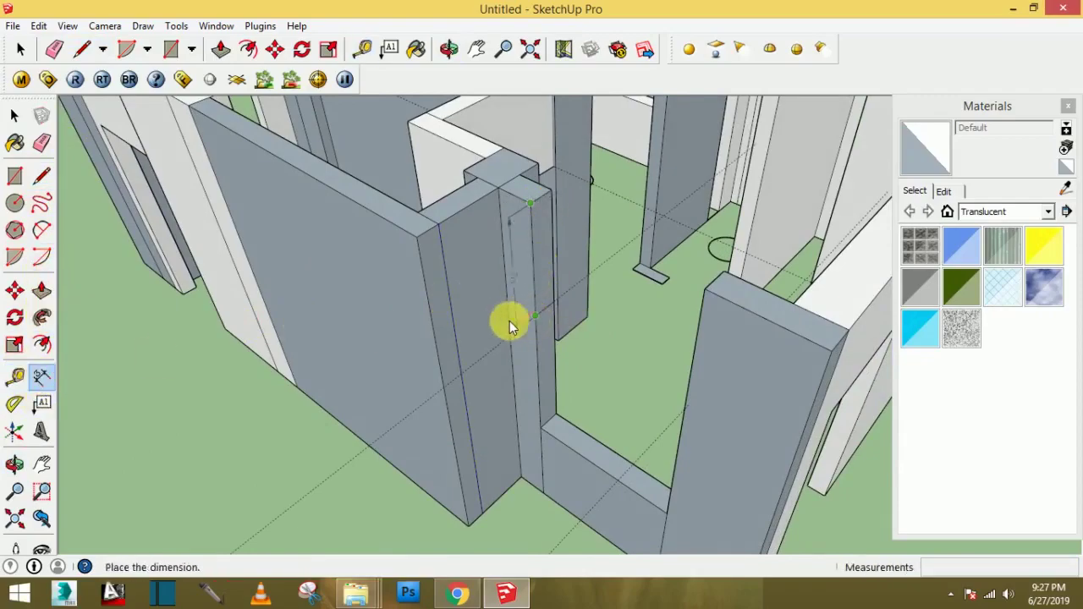
pyautogui.click(474, 333)
# - Push/pull the wall-end face about 3' 5 3/8" to extend the sill across the opening
pyautogui.click(42, 290)
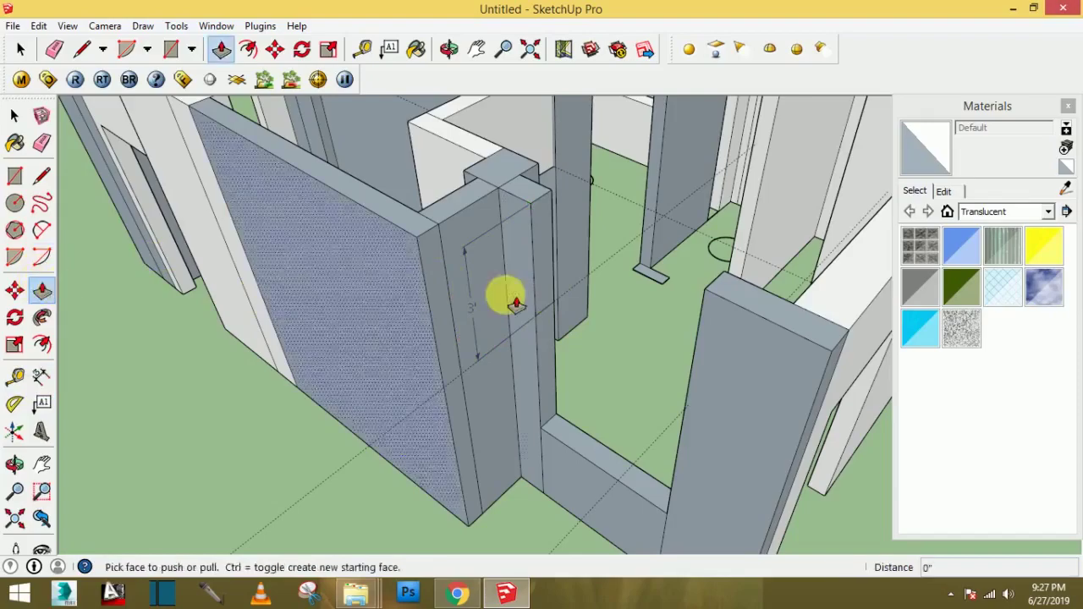
pyautogui.click(525, 286)
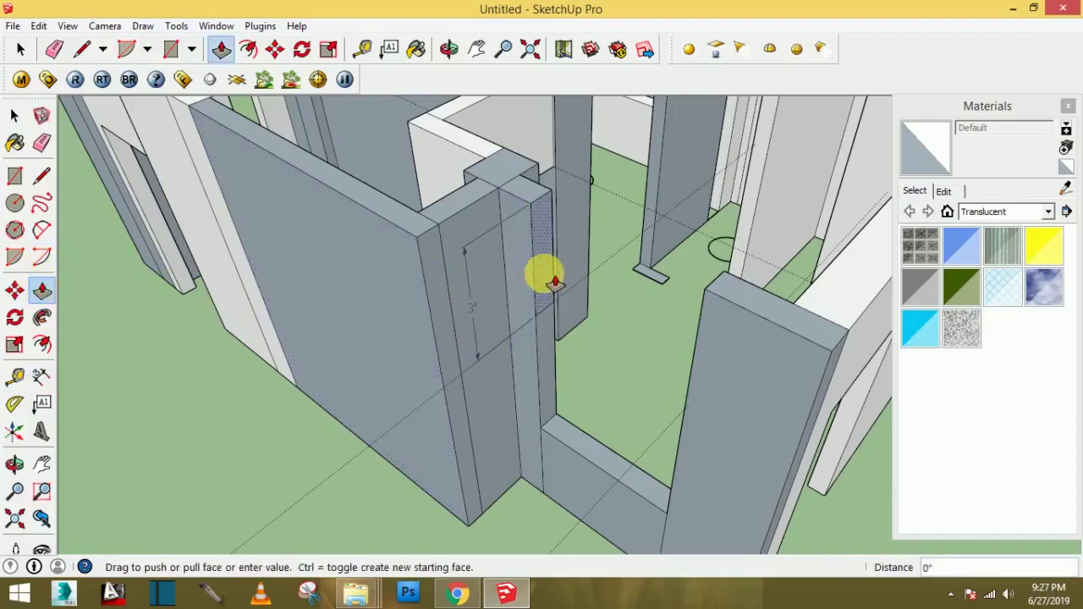
pyautogui.click(715, 362)
pyautogui.moveTo(704, 353)
pyautogui.mouseDown(button='middle')
pyautogui.moveTo(554, 295)
pyautogui.moveTo(533, 302)
pyautogui.moveTo(544, 299)
pyautogui.mouseUp(button='middle')
pyautogui.moveTo(550, 249)
pyautogui.mouseDown(button='middle')
pyautogui.moveTo(503, 322)
pyautogui.moveTo(487, 375)
pyautogui.mouseUp(button='middle')
# - Push the pillar's top face down to lower its height
pyautogui.click(495, 370)
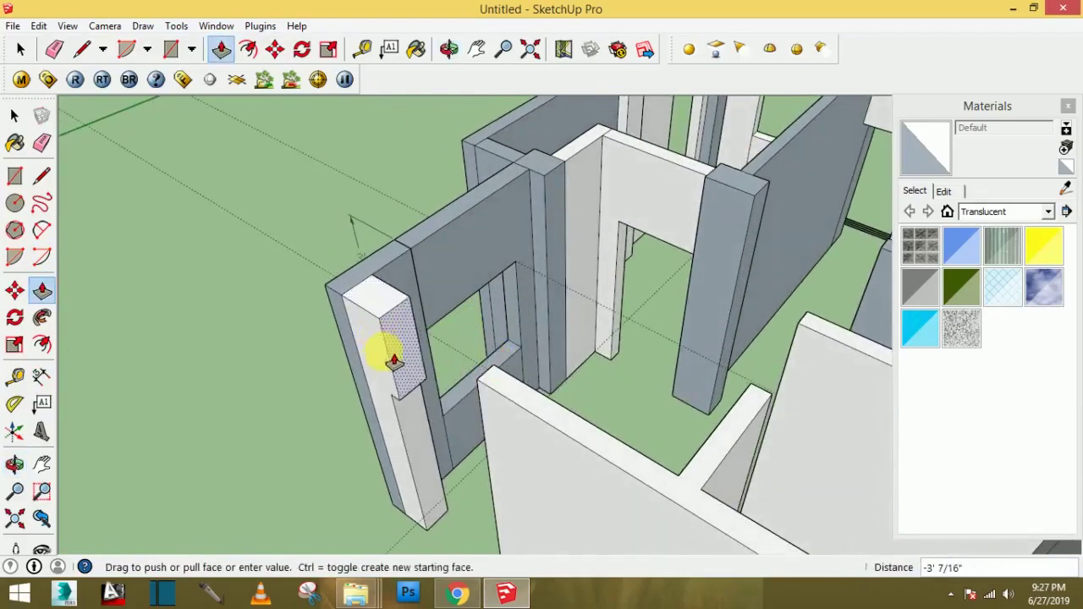
pyautogui.click(454, 400)
pyautogui.moveTo(455, 399)
pyautogui.mouseDown(button='middle')
pyautogui.moveTo(561, 394)
pyautogui.moveTo(564, 404)
pyautogui.moveTo(634, 386)
pyautogui.moveTo(542, 376)
pyautogui.mouseUp(button='middle')
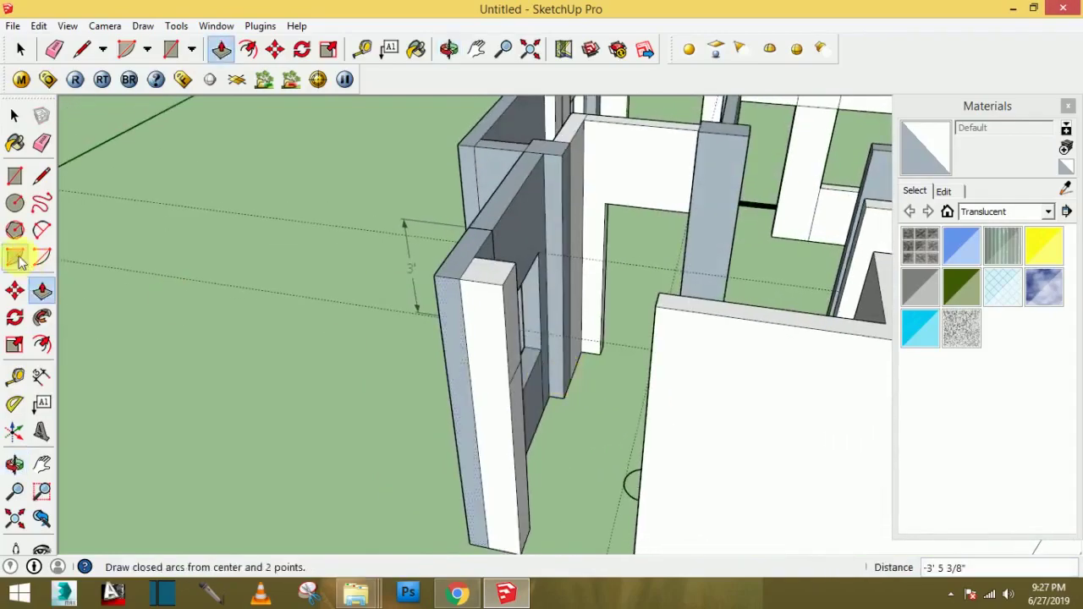
pyautogui.click(42, 175)
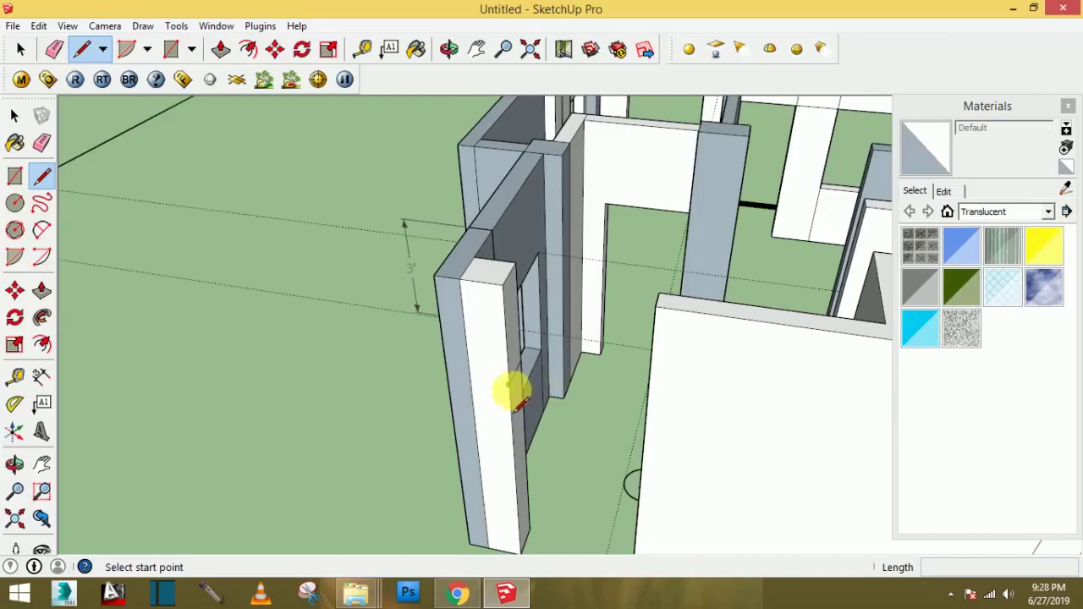
# - Draw an edge across the pillar's side face and push the new face to reshape the wall
pyautogui.click(645, 419)
pyautogui.moveTo(648, 417)
pyautogui.mouseDown(button='middle')
pyautogui.moveTo(752, 445)
pyautogui.moveTo(749, 412)
pyautogui.moveTo(734, 416)
pyautogui.mouseUp(button='middle')
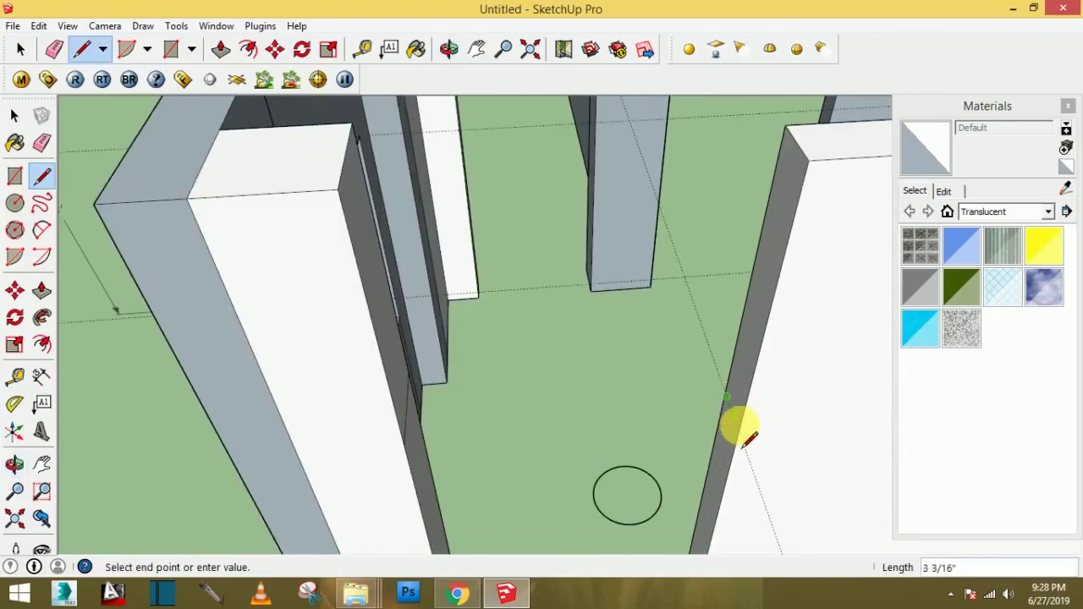
pyautogui.click(738, 430)
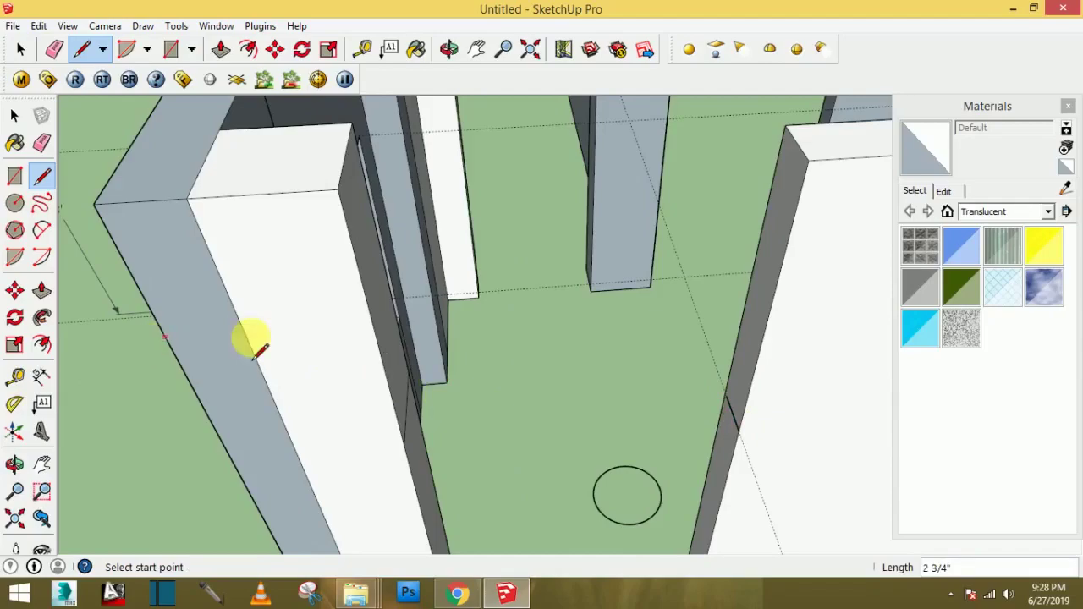
pyautogui.click(41, 291)
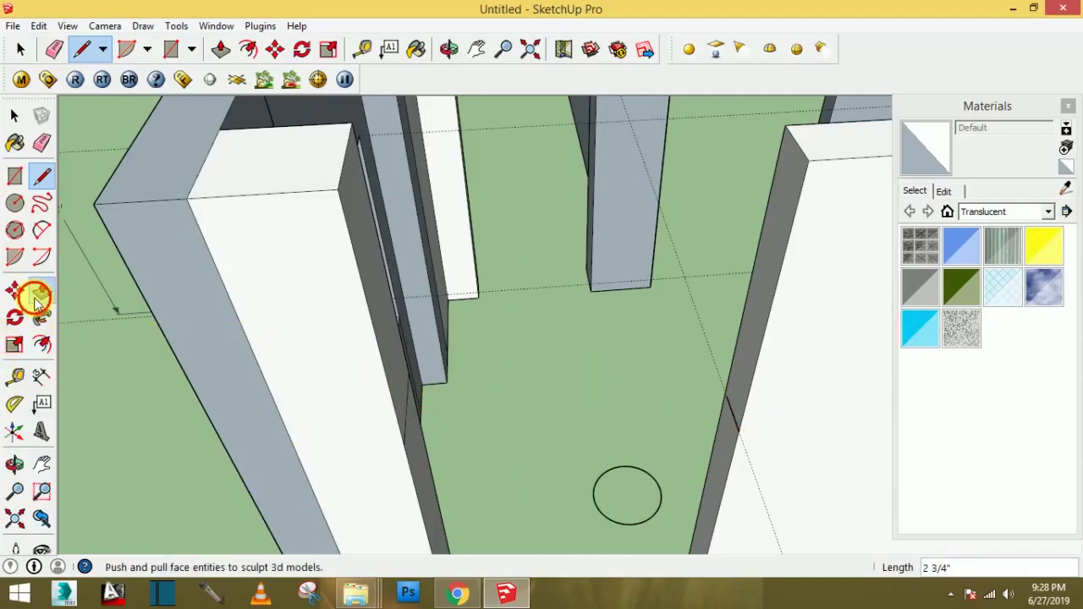
pyautogui.click(755, 375)
pyautogui.click(755, 374)
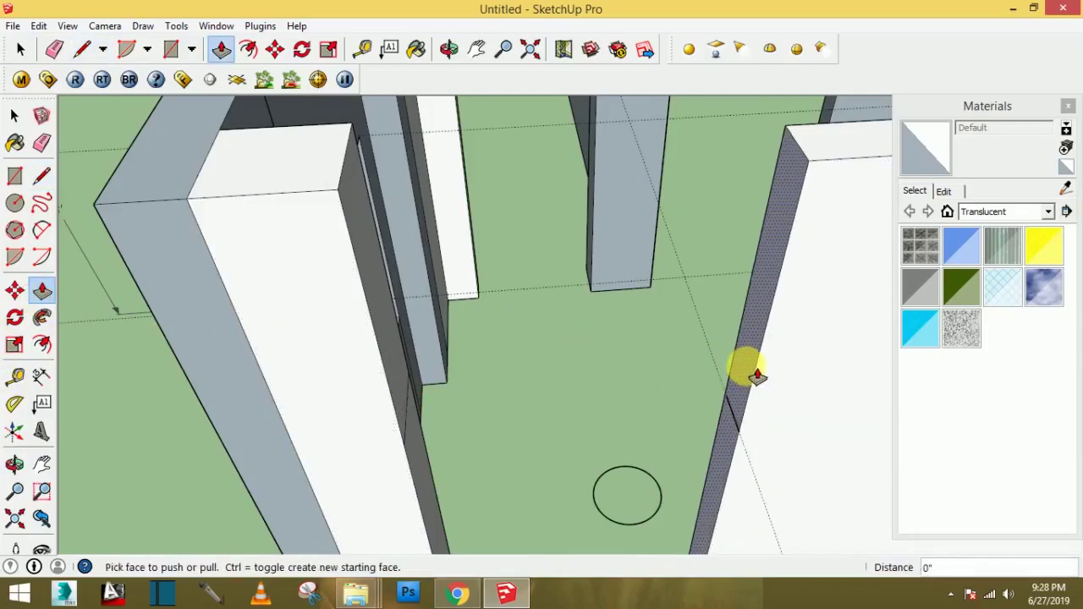
pyautogui.moveTo(754, 367)
pyautogui.mouseDown(button='middle')
pyautogui.moveTo(701, 435)
pyautogui.moveTo(661, 440)
pyautogui.moveTo(757, 440)
pyautogui.moveTo(709, 415)
pyautogui.moveTo(750, 438)
pyautogui.mouseUp(button='middle')
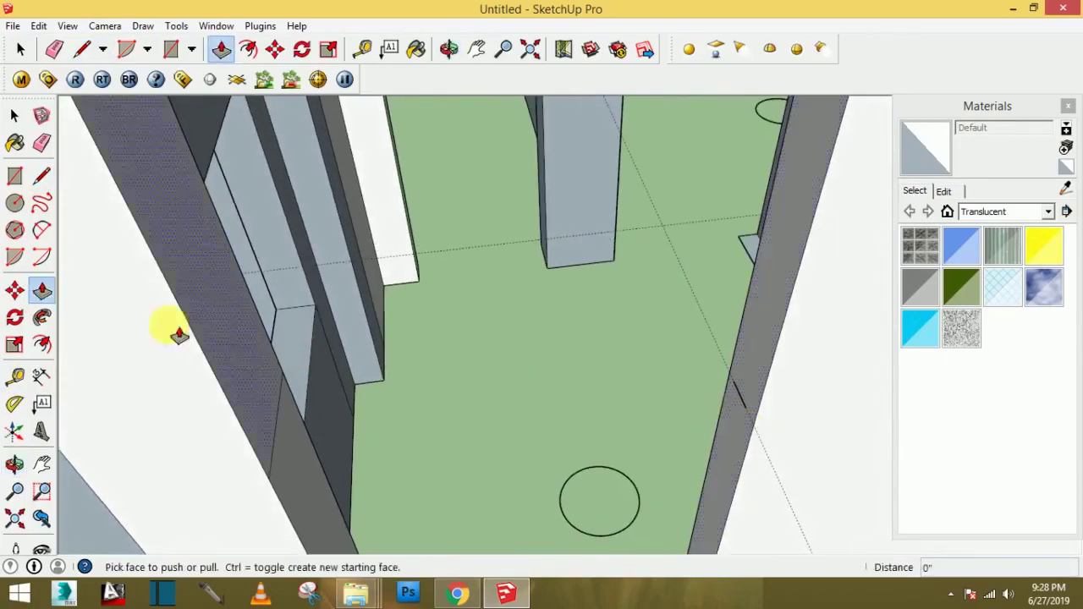
pyautogui.click(41, 175)
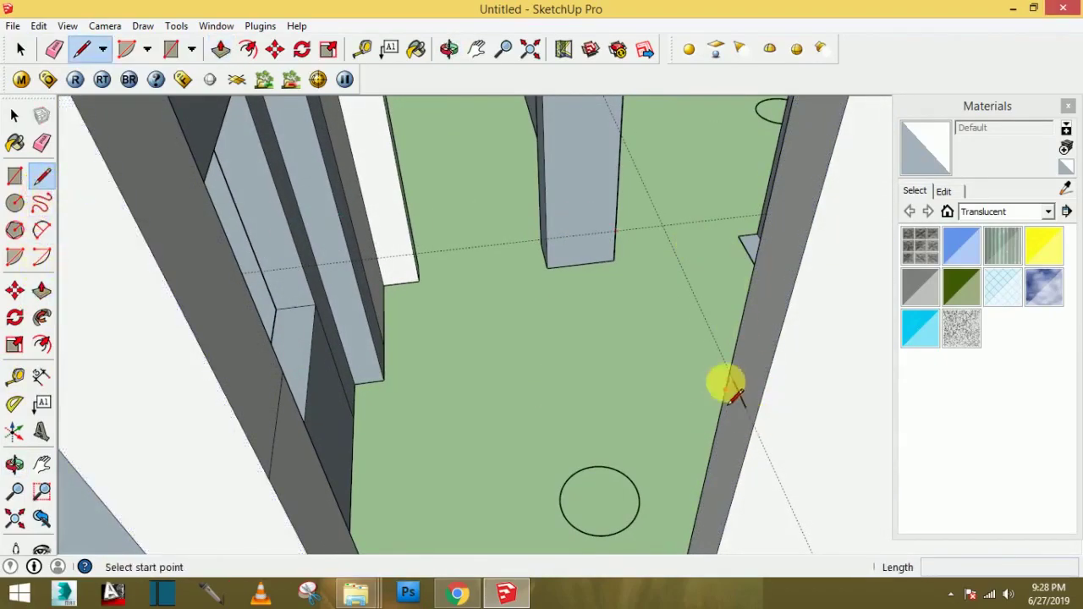
pyautogui.moveTo(730, 372)
pyautogui.mouseDown(button='middle')
pyautogui.moveTo(822, 447)
pyautogui.moveTo(761, 355)
pyautogui.moveTo(744, 372)
pyautogui.moveTo(684, 347)
pyautogui.moveTo(752, 391)
pyautogui.moveTo(830, 358)
pyautogui.moveTo(850, 380)
pyautogui.moveTo(759, 355)
pyautogui.moveTo(716, 358)
pyautogui.mouseUp(button='middle')
pyautogui.moveTo(807, 365)
pyautogui.mouseDown(button='middle')
pyautogui.moveTo(559, 369)
pyautogui.moveTo(617, 314)
pyautogui.mouseUp(button='middle')
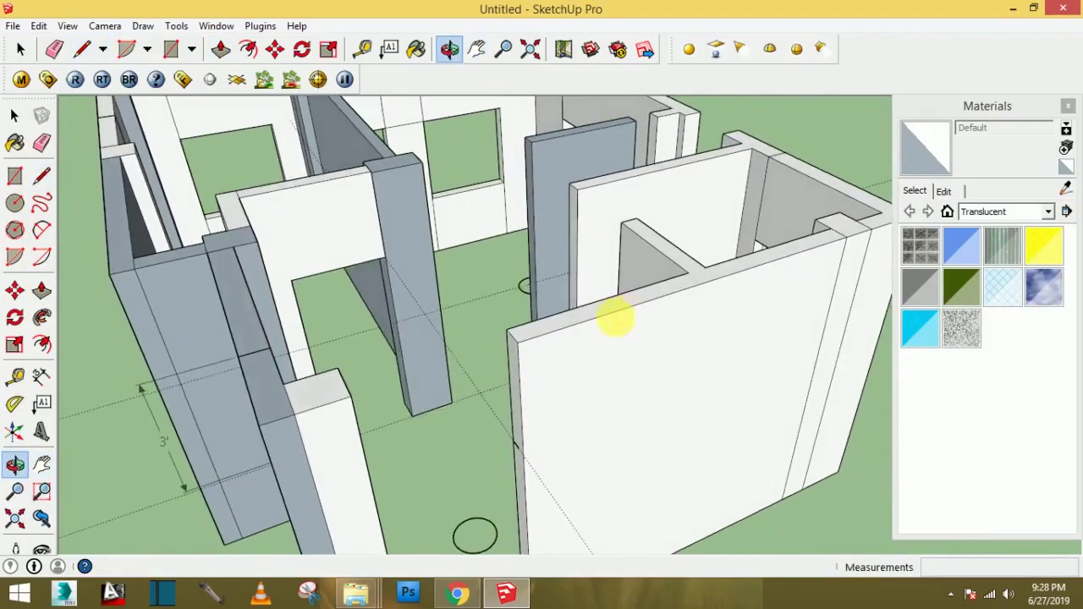
# - Set a 36-inch Tape Measure guide down from the wall's top corner
pyautogui.click(14, 377)
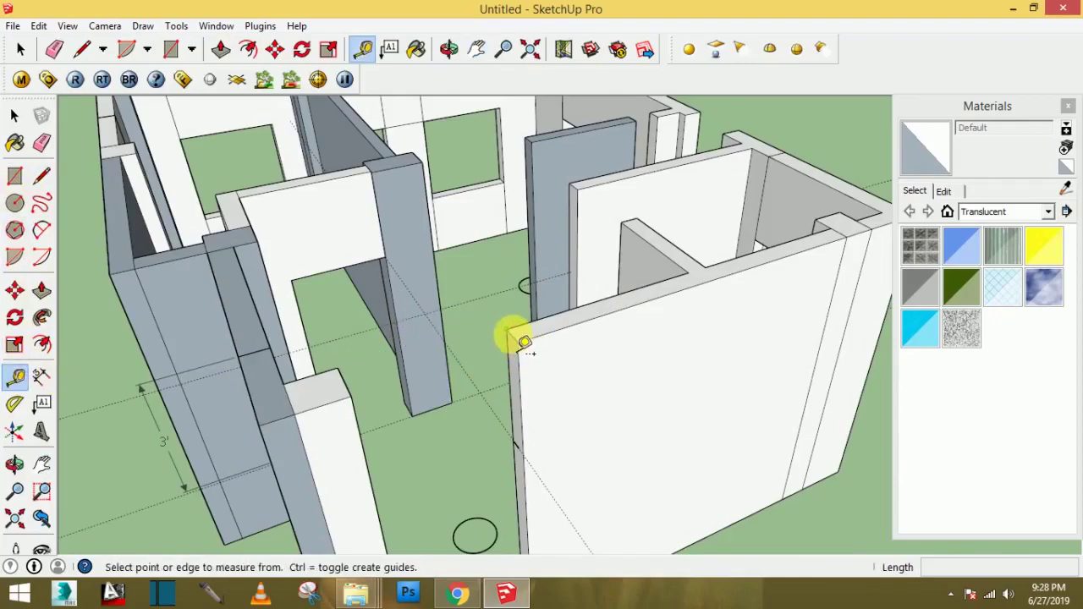
pyautogui.click(517, 341)
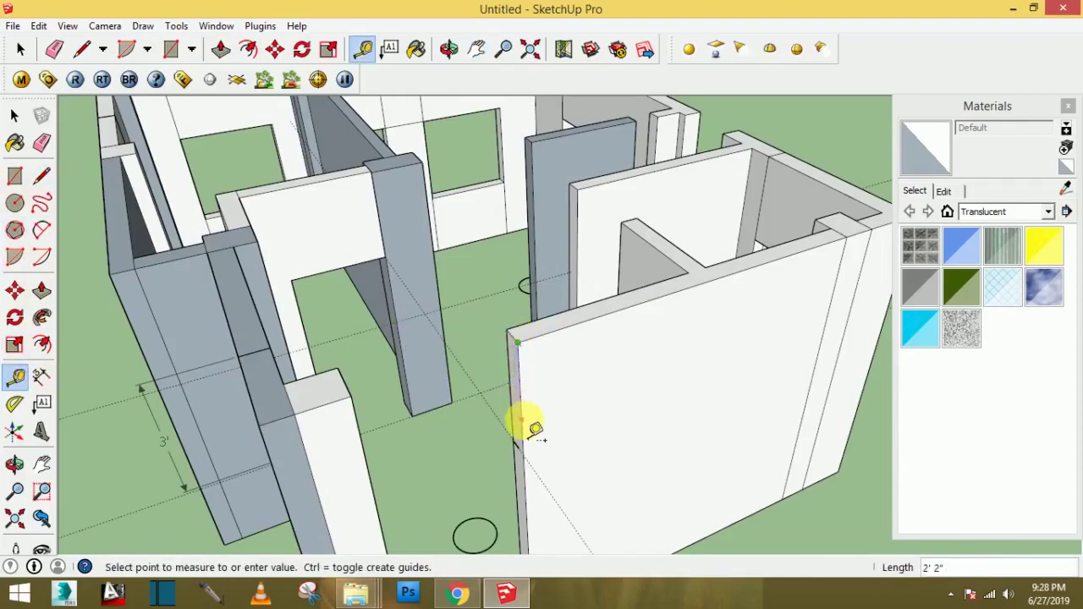
pyautogui.moveTo(533, 402); pyautogui.dragTo(604, 351, button='middle')
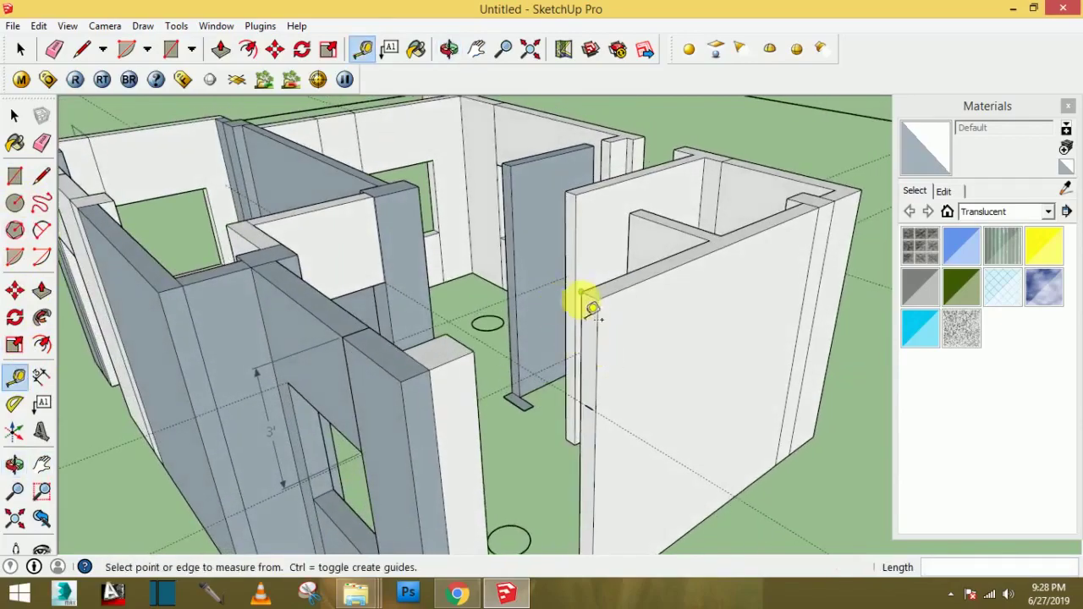
pyautogui.scroll(2, 601, 306)
pyautogui.click(589, 294)
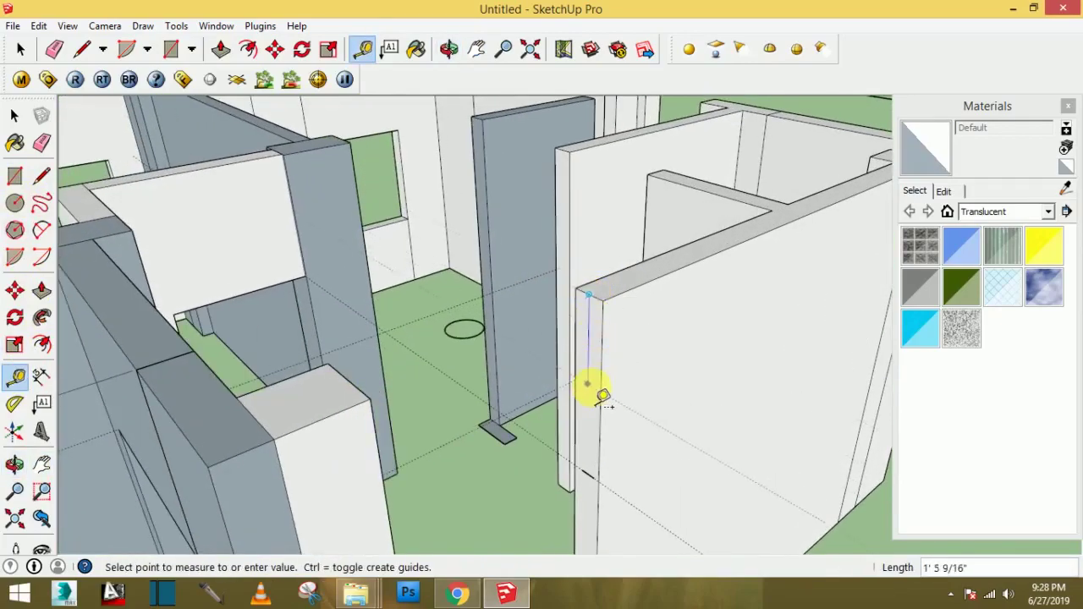
pyautogui.write('6')
pyautogui.press('Return')
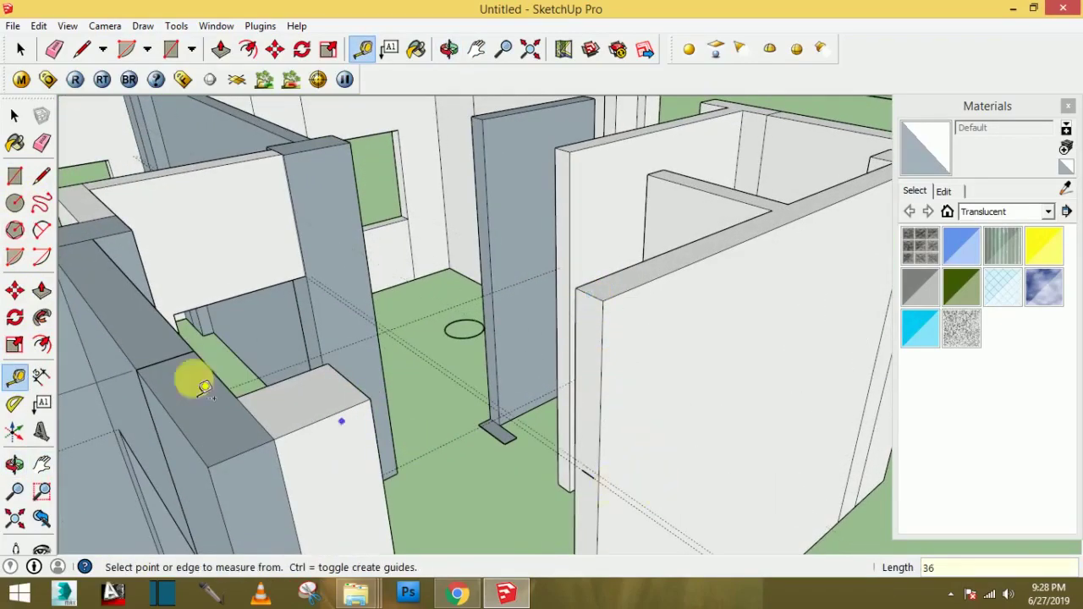
# - Draw a line across the first door opening and pull the wall face over it
pyautogui.click(42, 175)
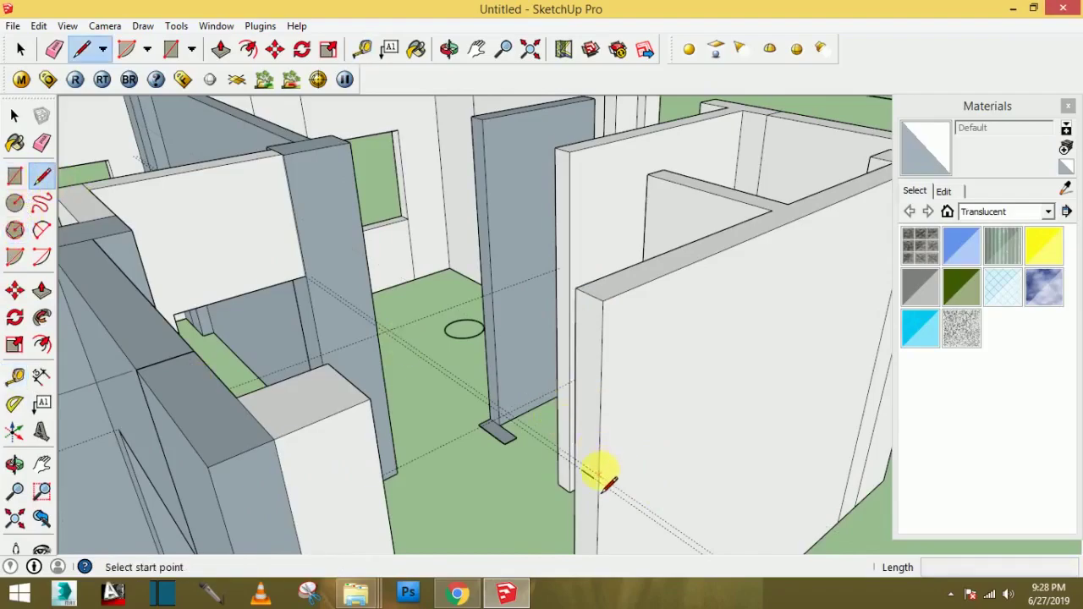
pyautogui.click(602, 484)
pyautogui.write('6 1/2"')
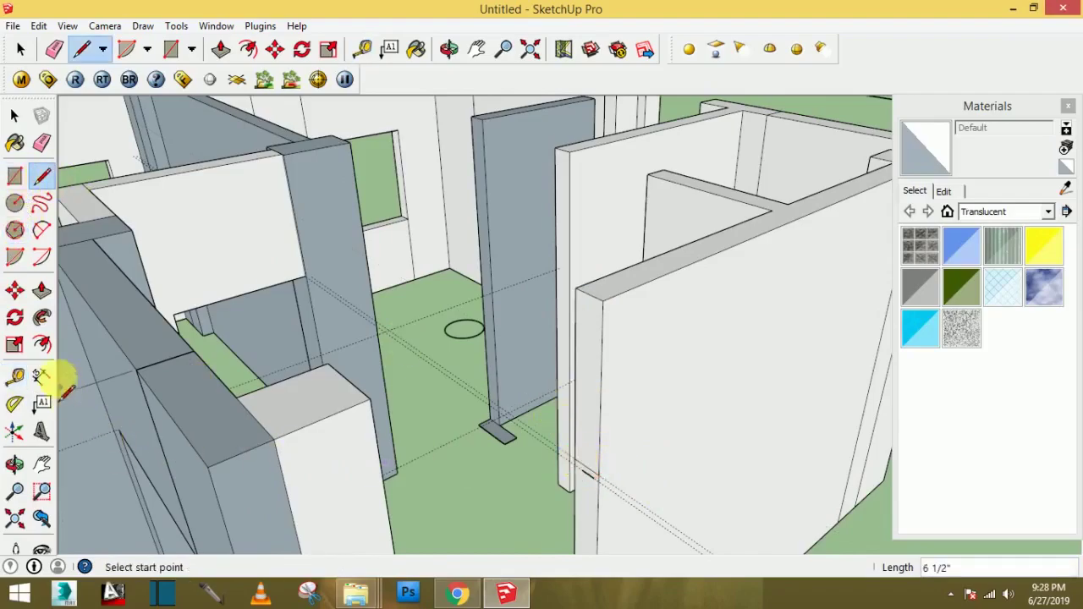
pyautogui.click(41, 290)
pyautogui.click(592, 391)
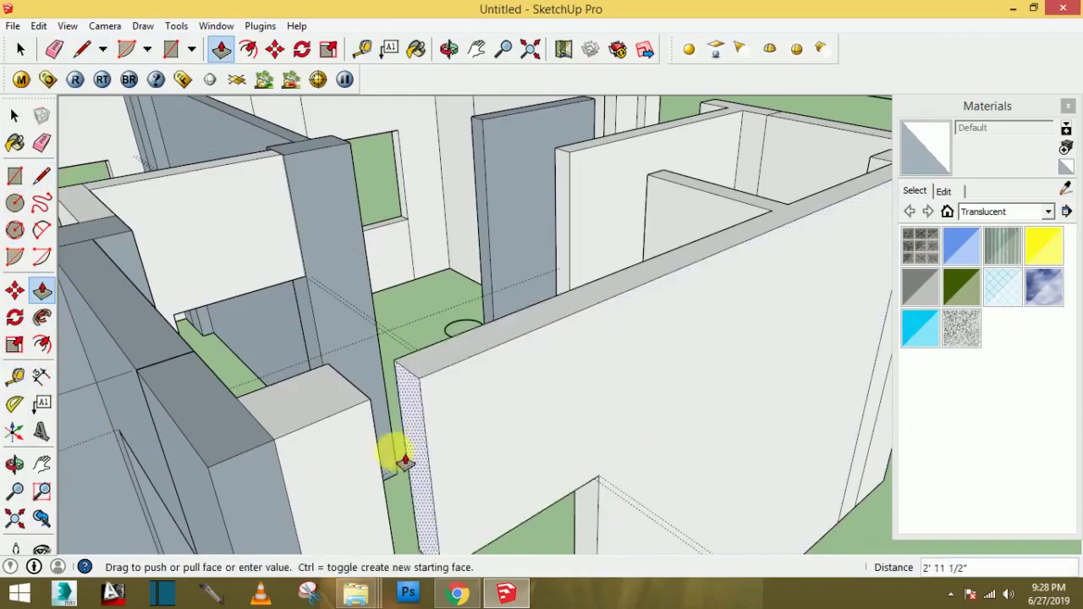
pyautogui.scroll(-5, 373, 479)
pyautogui.moveTo(373, 480); pyautogui.dragTo(515, 310, button='middle')
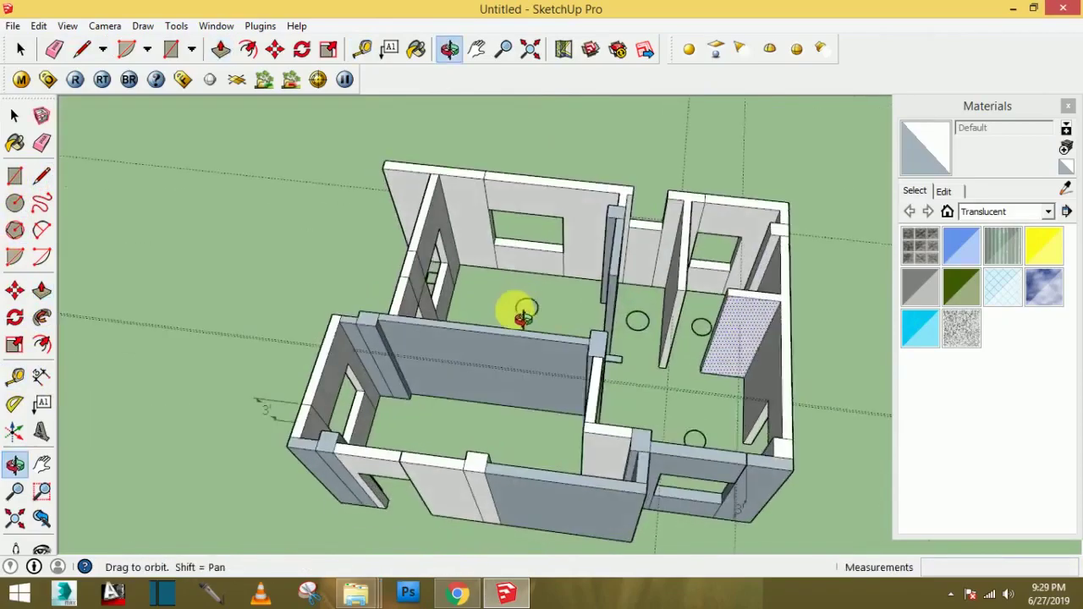
# - Close the right-hand room's door top by pulling a new face 2' 4 9/16" across
pyautogui.click(701, 346)
pyautogui.moveTo(701, 346)
pyautogui.mouseDown(button='middle')
pyautogui.moveTo(668, 364)
pyautogui.moveTo(738, 351)
pyautogui.mouseUp(button='middle')
pyautogui.scroll(2, 684, 355)
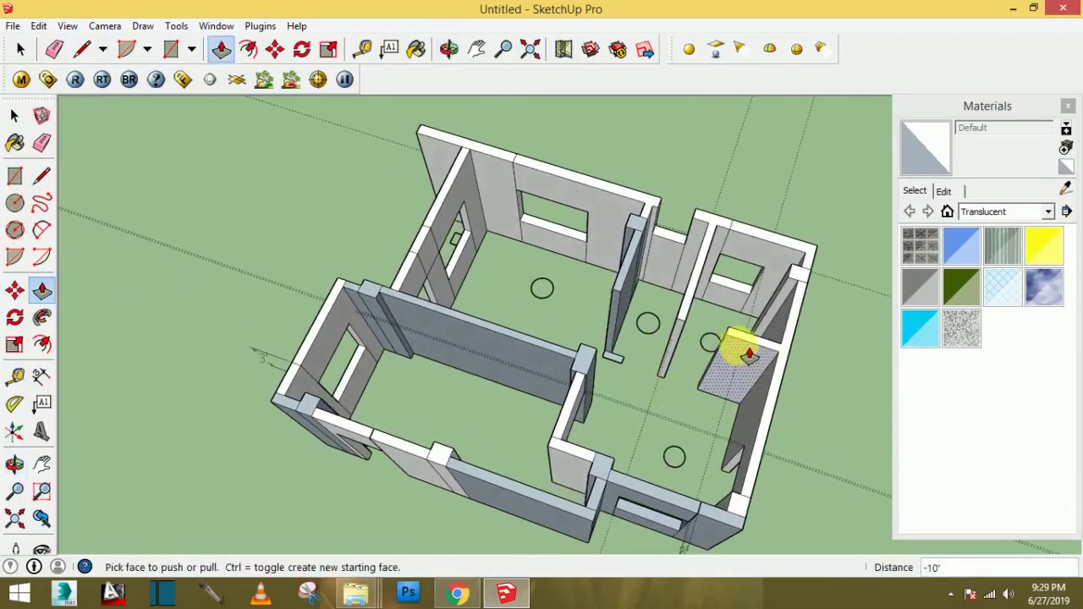
pyautogui.scroll(3, 726, 350)
pyautogui.scroll(3, 770, 314)
pyautogui.moveTo(769, 314)
pyautogui.mouseDown(button='middle')
pyautogui.moveTo(780, 288)
pyautogui.moveTo(701, 259)
pyautogui.moveTo(634, 291)
pyautogui.mouseUp(button='middle')
pyautogui.click(44, 178)
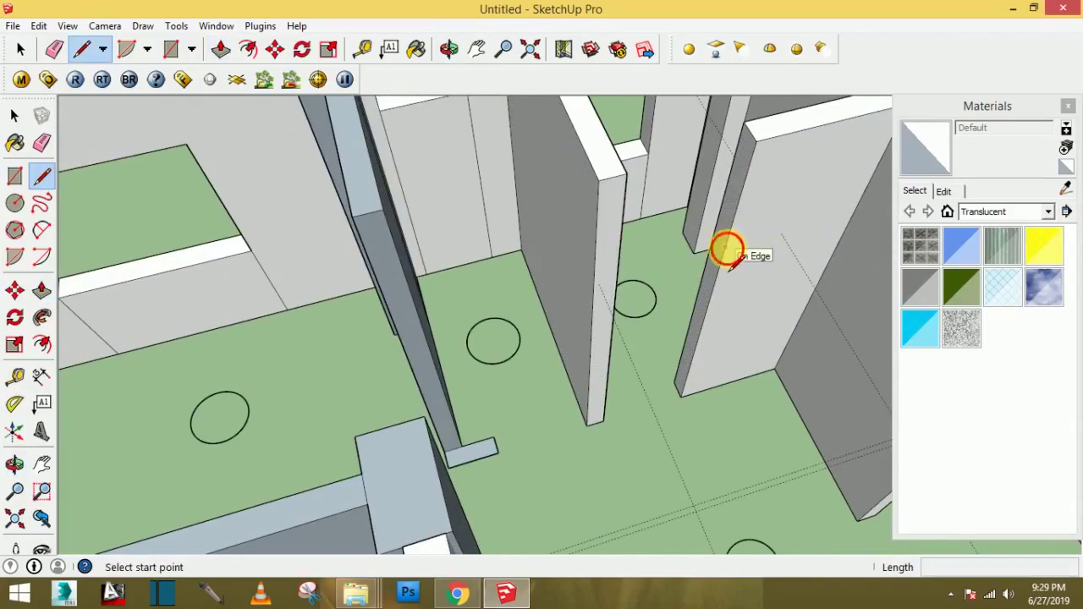
pyautogui.click(727, 250)
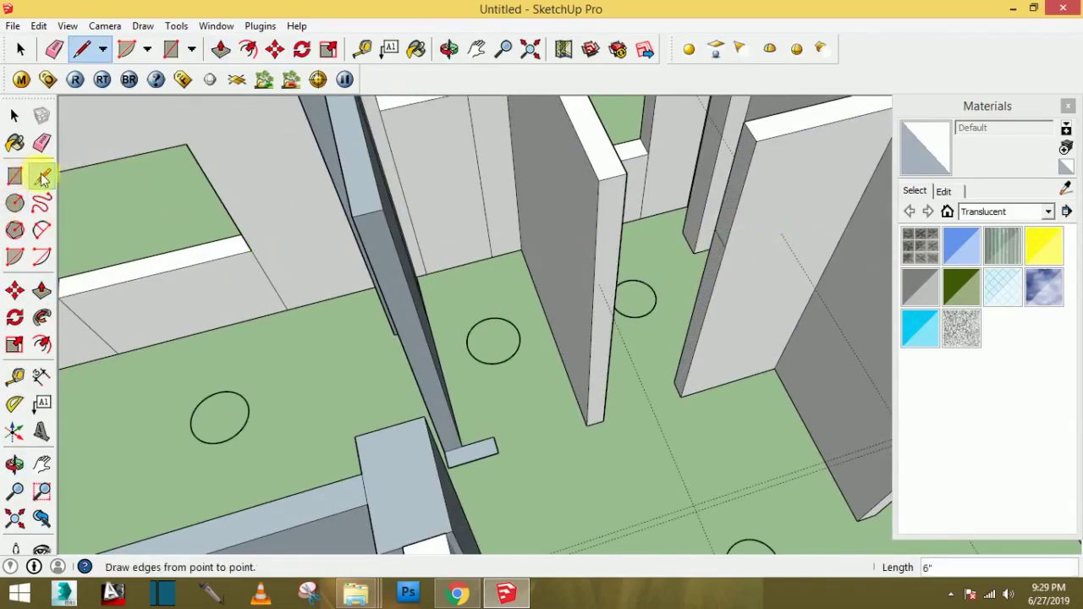
pyautogui.click(42, 290)
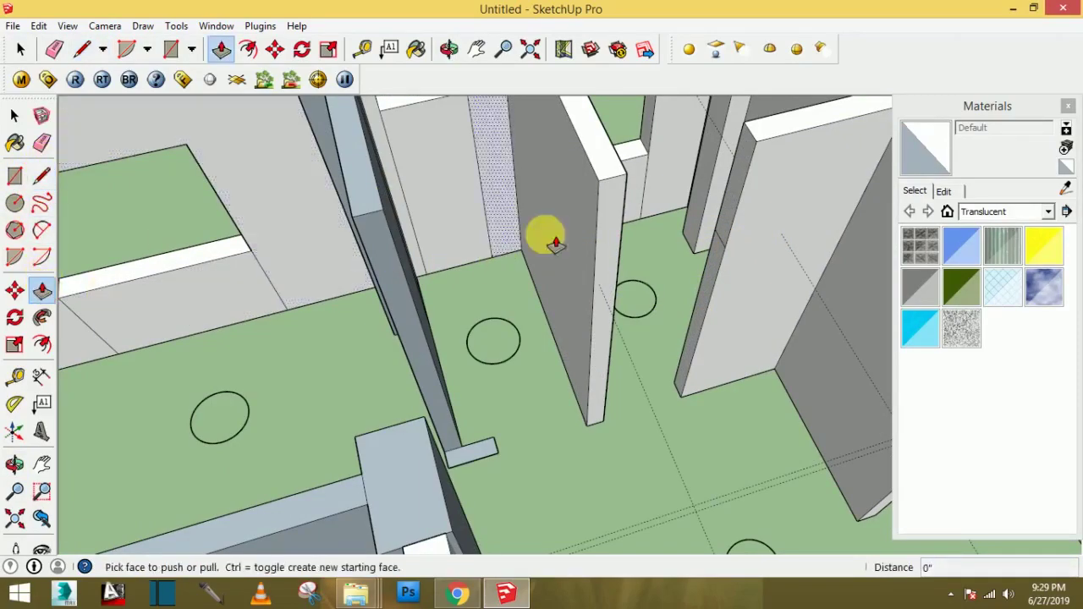
pyautogui.click(741, 200)
pyautogui.click(624, 231)
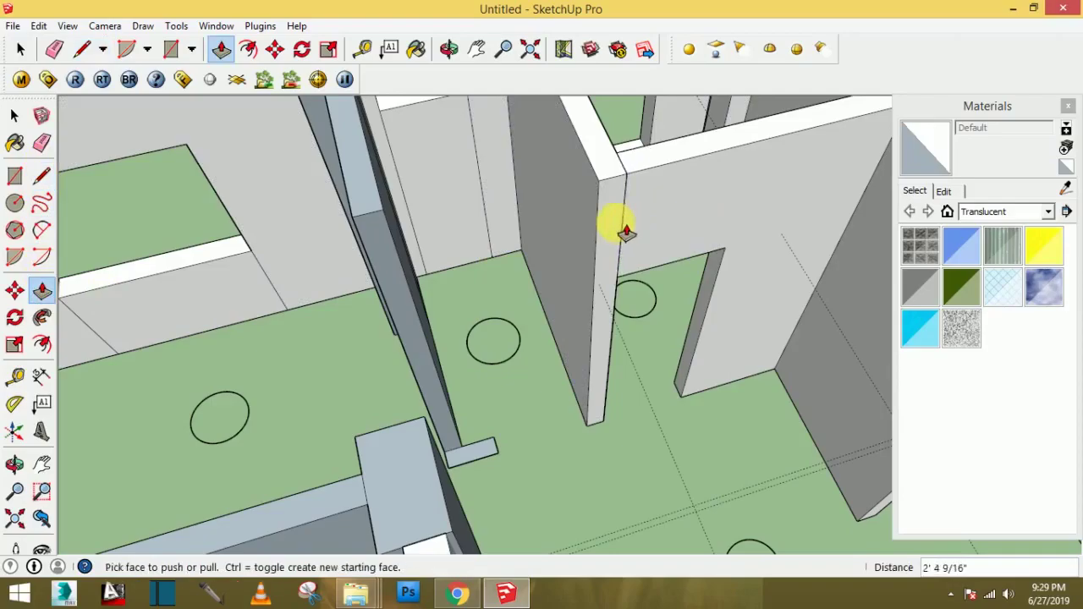
pyautogui.moveTo(624, 229)
pyautogui.mouseDown(button='middle')
pyautogui.moveTo(649, 251)
pyautogui.moveTo(667, 313)
pyautogui.moveTo(496, 254)
pyautogui.moveTo(686, 293)
pyautogui.moveTo(387, 280)
pyautogui.moveTo(749, 345)
pyautogui.mouseUp(button='middle')
# - Pull the thin face above the first front-wall opening to close it
pyautogui.scroll(3, 749, 345)
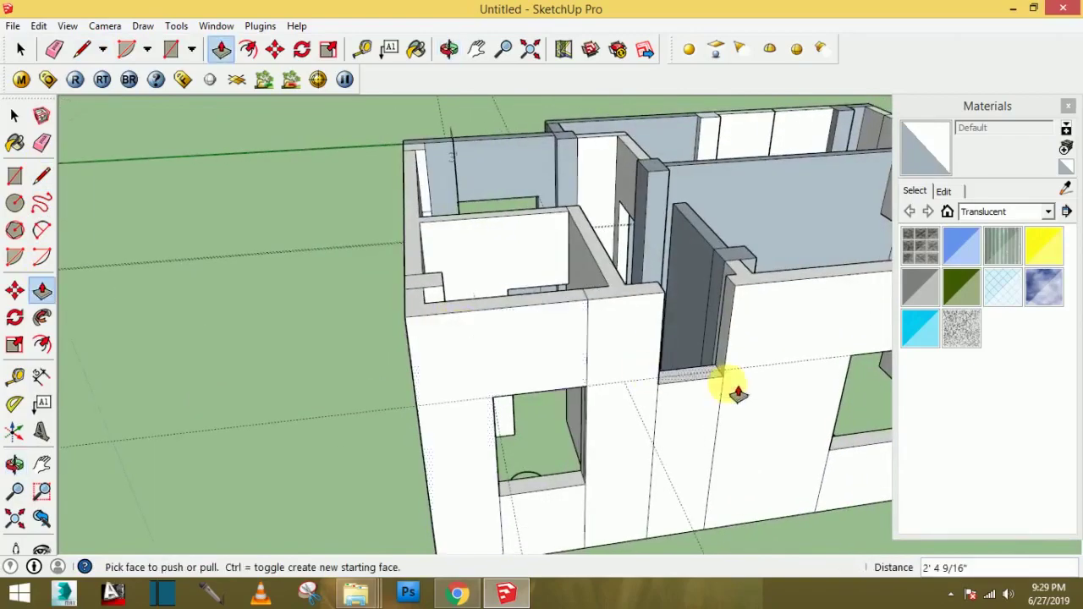
pyautogui.scroll(2, 715, 382)
pyautogui.click(714, 385)
pyautogui.write('6"')
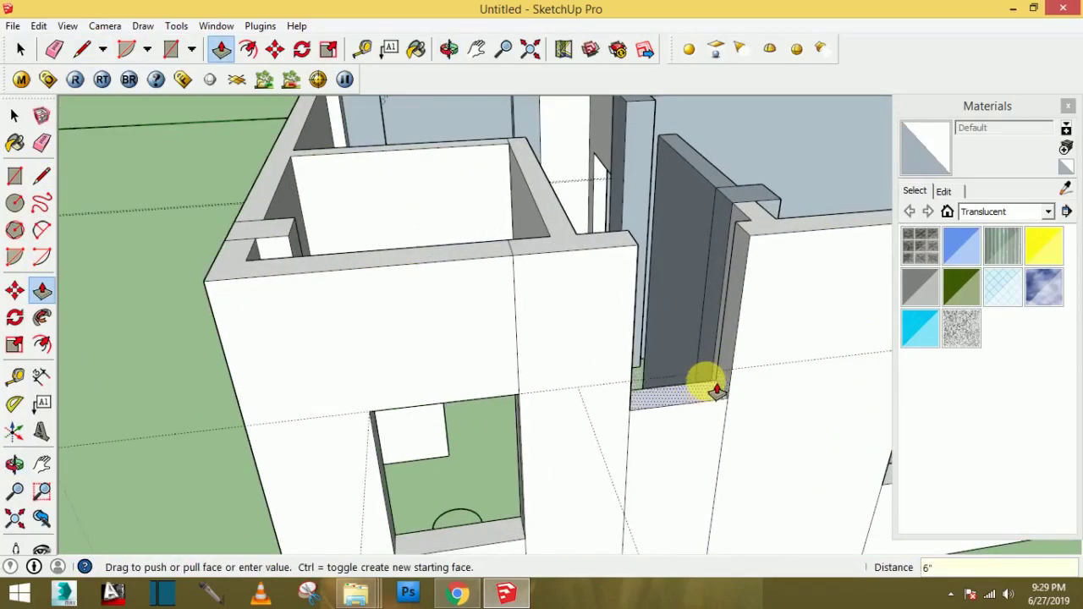
pyautogui.moveTo(676, 293); pyautogui.dragTo(415, 293, button='middle')
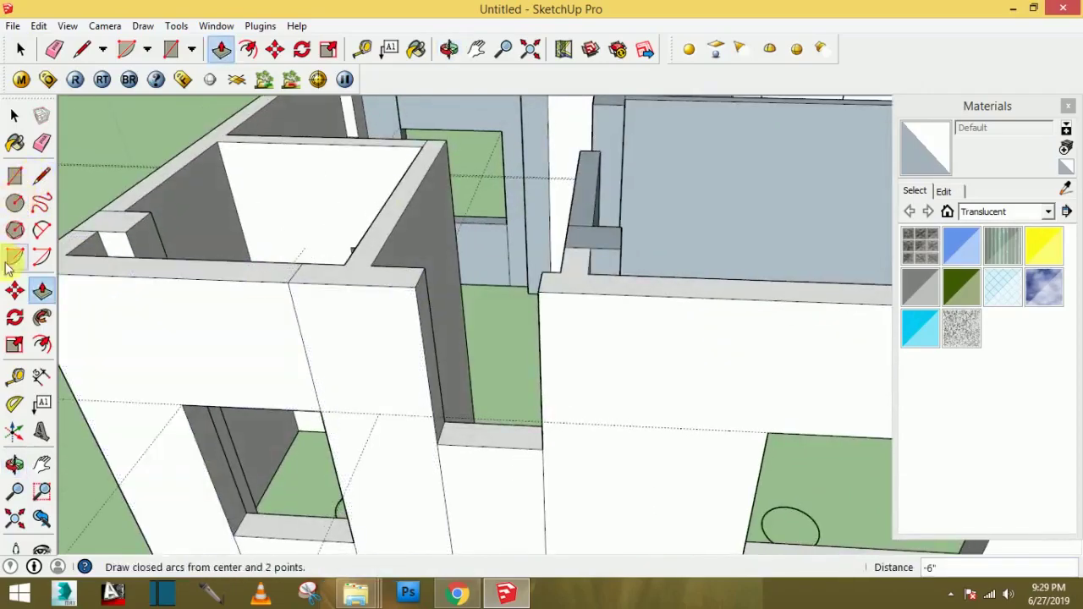
# - Measure the wall thickness at the inner wall corner with the Tape Measure
pyautogui.click(42, 176)
pyautogui.click(416, 289)
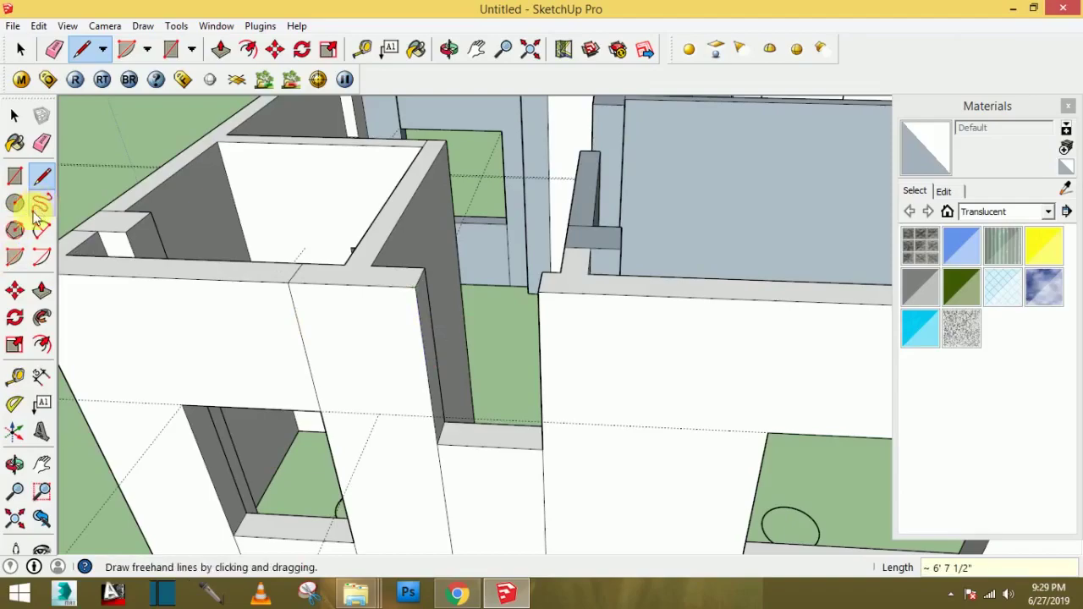
pyautogui.click(19, 376)
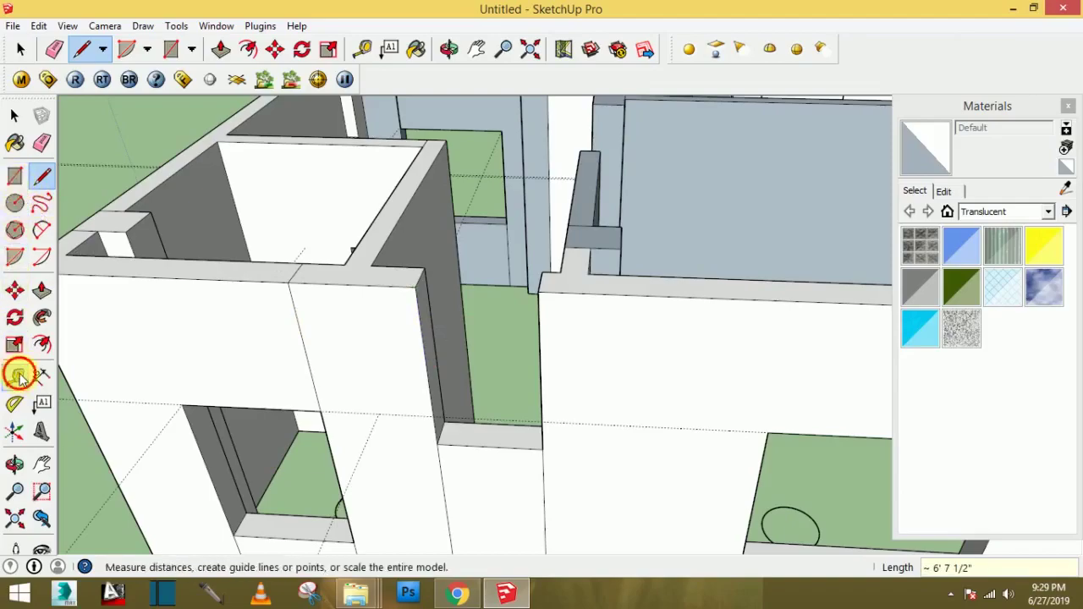
pyautogui.click(423, 288)
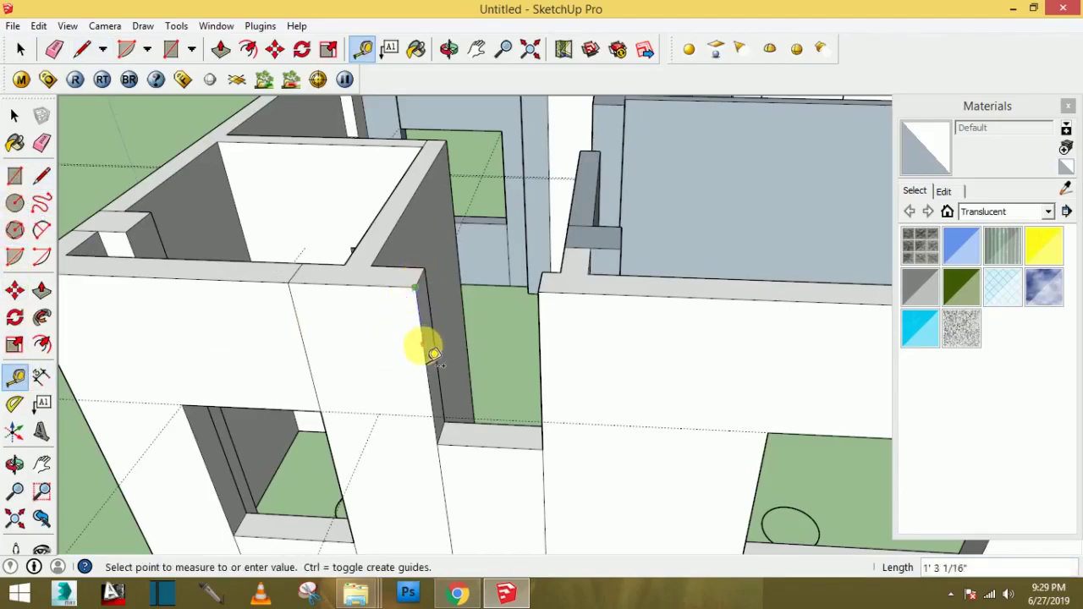
pyautogui.scroll(2, 443, 299)
pyautogui.click(443, 289)
pyautogui.click(419, 275)
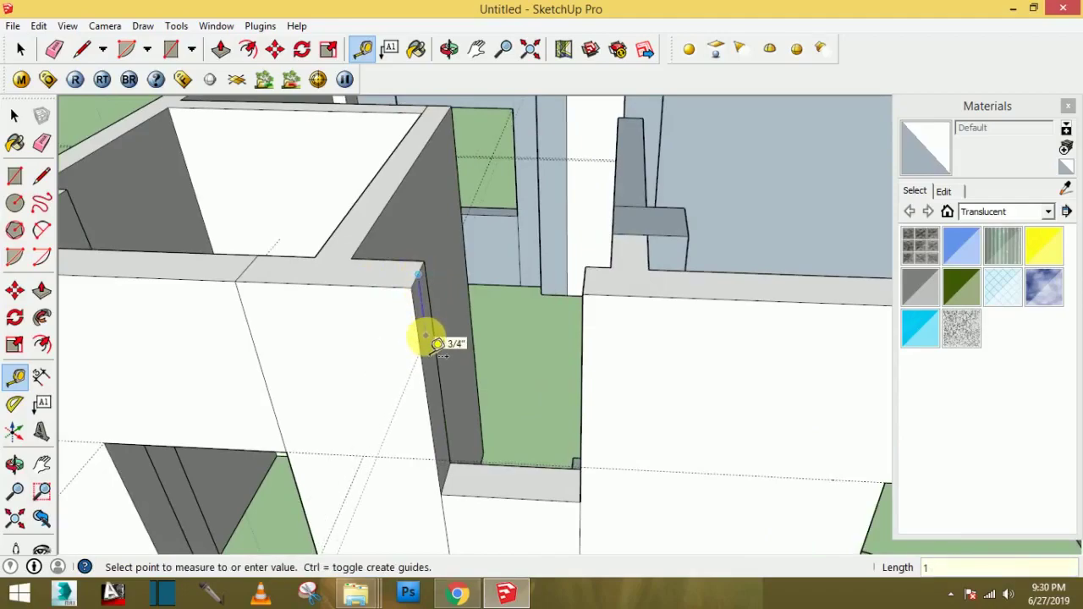
pyautogui.write('8')
pyautogui.press('Return')
# - Draw a line over the next opening's top and push that face about 2' 2" to fill it
pyautogui.moveTo(483, 330); pyautogui.dragTo(477, 342)
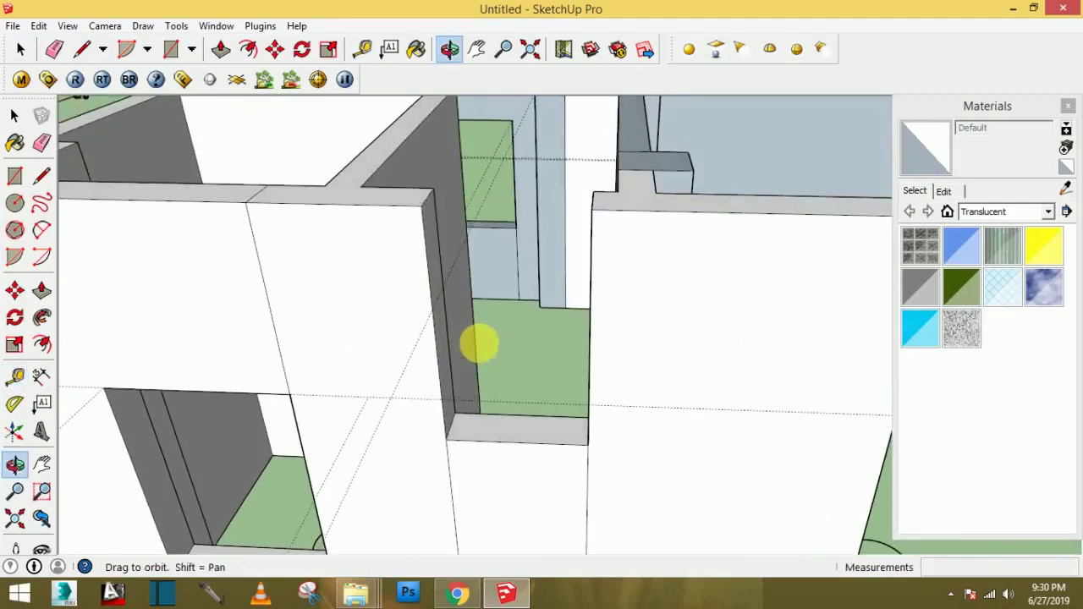
pyautogui.click(41, 175)
pyautogui.click(435, 333)
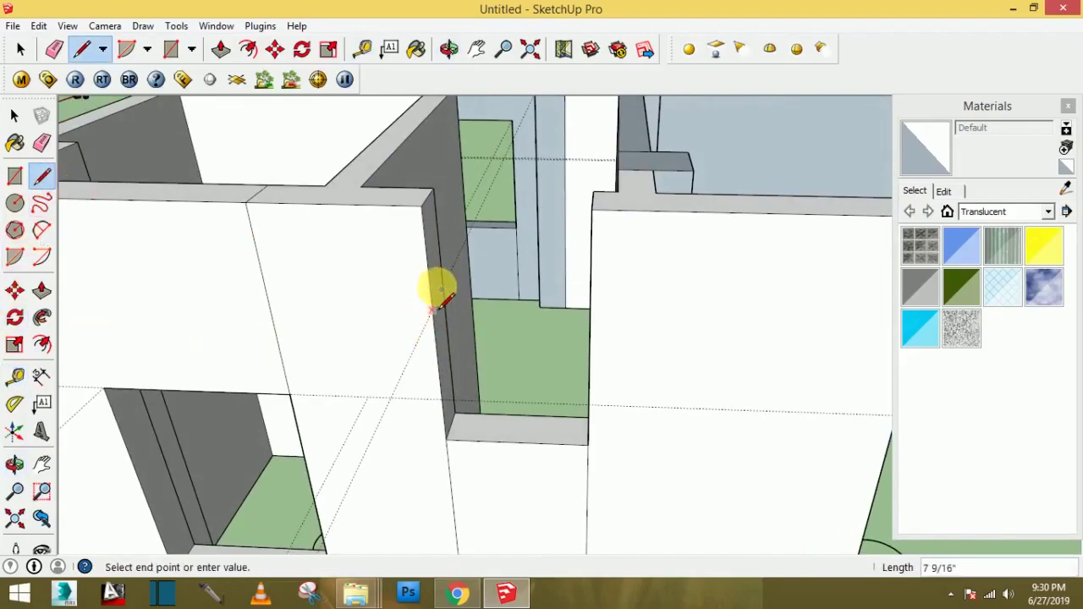
pyautogui.click(41, 292)
pyautogui.click(440, 269)
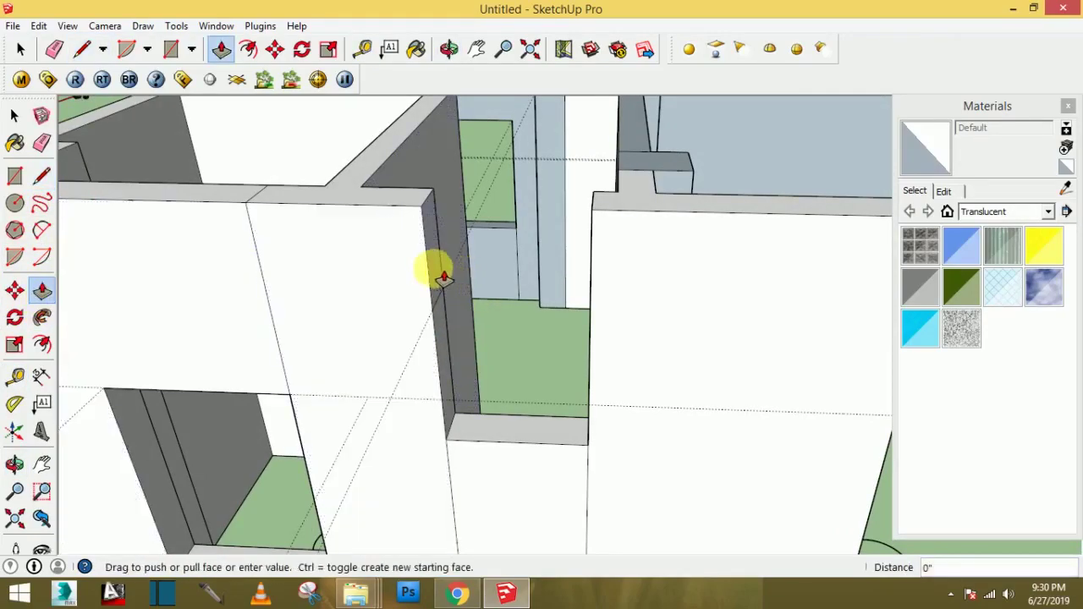
pyautogui.click(602, 285)
pyautogui.scroll(-3, 596, 302)
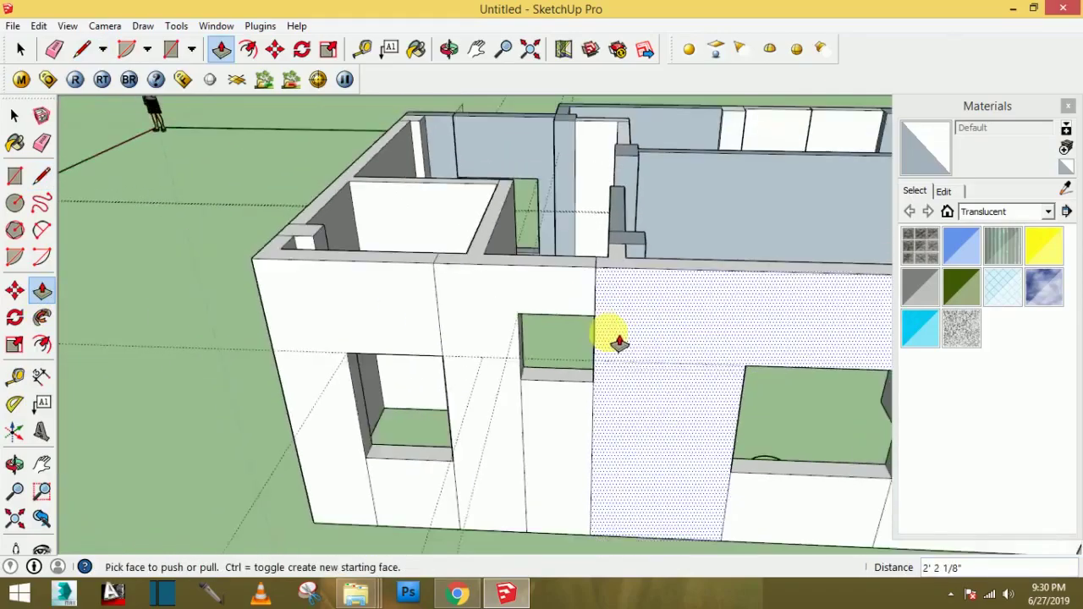
pyautogui.scroll(-2, 616, 339)
pyautogui.scroll(-5, 599, 360)
pyautogui.moveTo(672, 358)
pyautogui.mouseDown(button='middle')
pyautogui.moveTo(498, 353)
pyautogui.moveTo(460, 304)
pyautogui.mouseUp(button='middle')
pyautogui.scroll(-1, 466, 313)
pyautogui.scroll(-2, 470, 320)
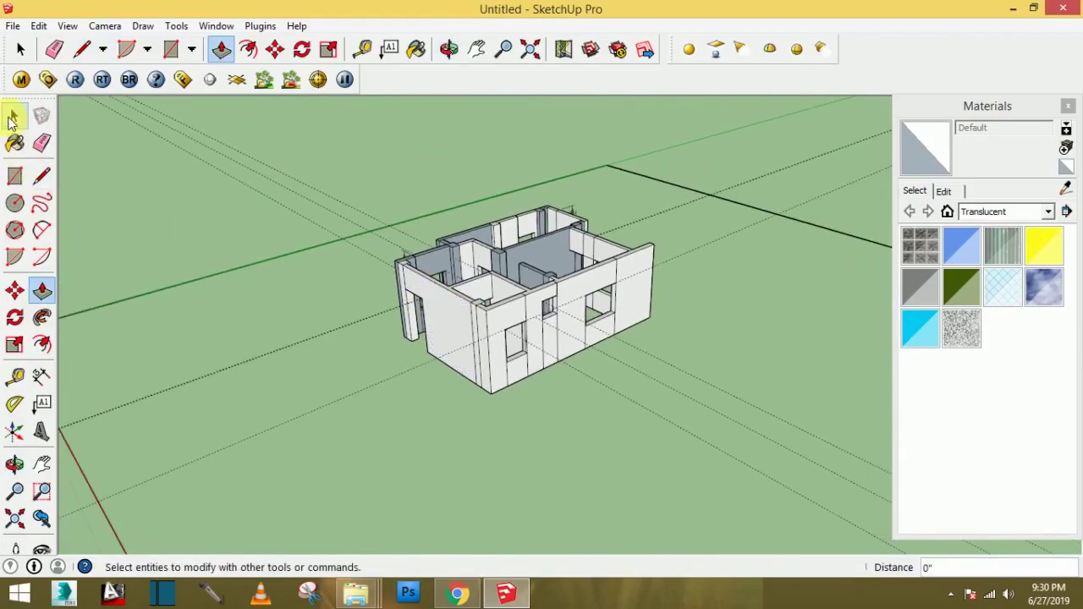
pyautogui.click(12, 118)
pyautogui.click(332, 207)
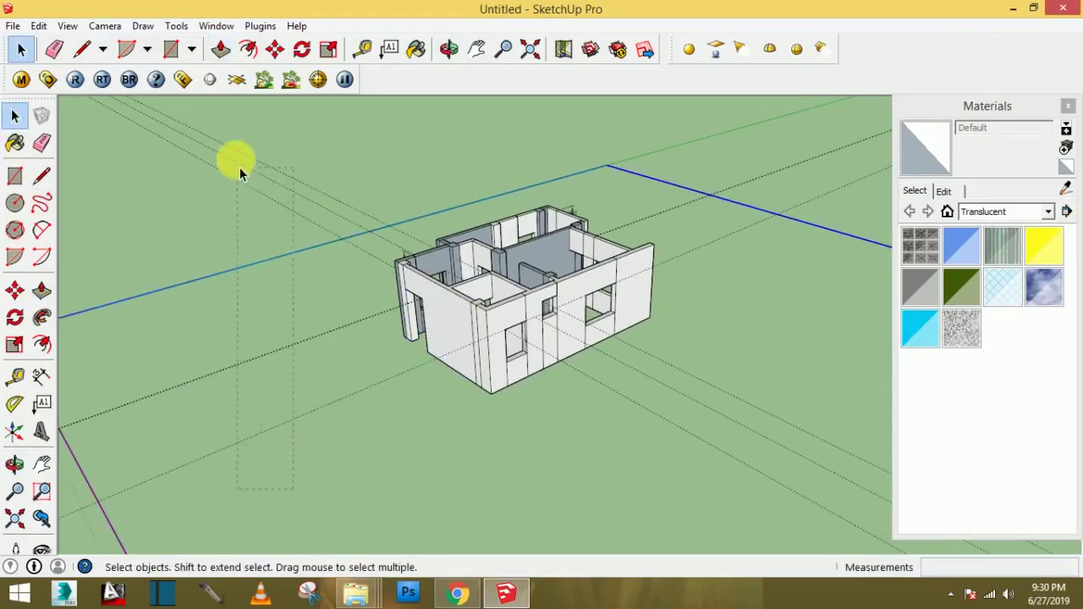
pyautogui.moveTo(239, 167); pyautogui.dragTo(240, 140)
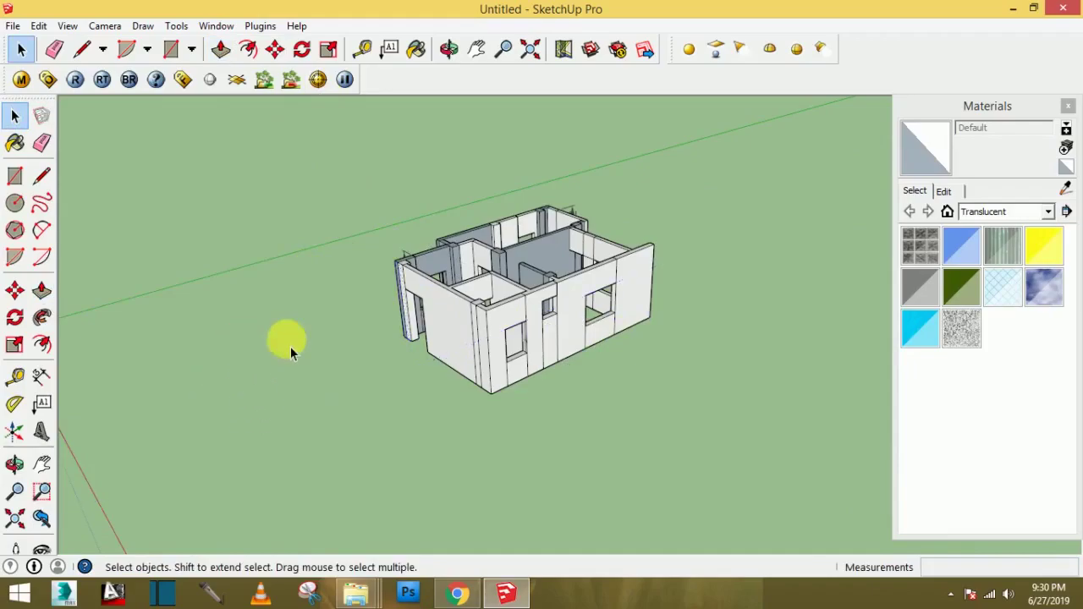
pyautogui.moveTo(291, 346)
pyautogui.mouseDown(button='middle')
pyautogui.moveTo(638, 404)
pyautogui.moveTo(694, 314)
pyautogui.moveTo(657, 370)
pyautogui.mouseUp(button='middle')
pyautogui.scroll(3, 510, 392)
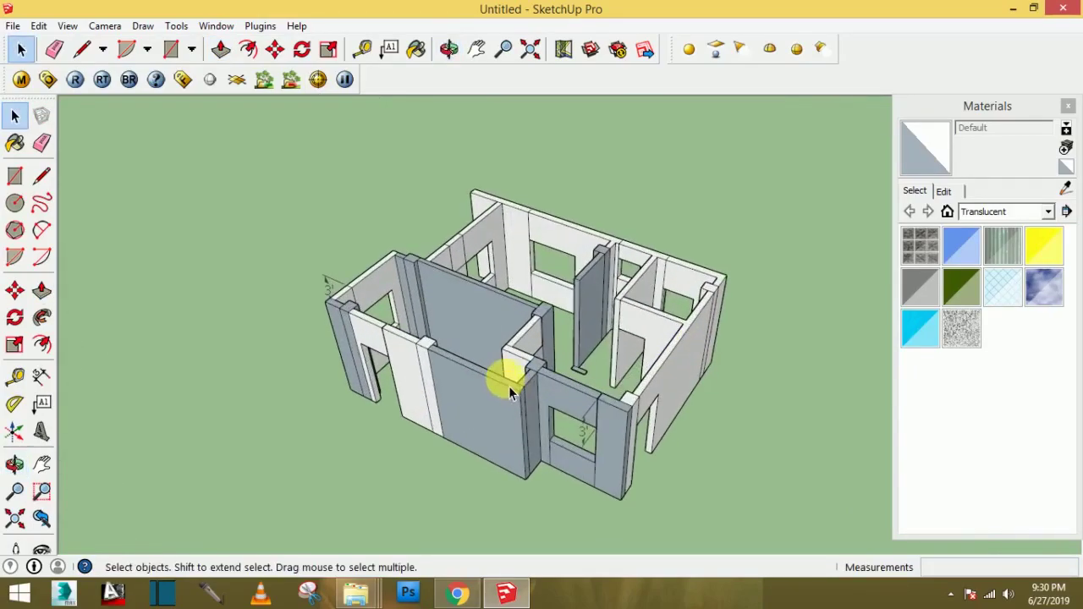
pyautogui.moveTo(510, 392)
pyautogui.mouseDown(button='middle')
pyautogui.moveTo(672, 339)
pyautogui.moveTo(536, 415)
pyautogui.moveTo(716, 426)
pyautogui.moveTo(673, 467)
pyautogui.moveTo(567, 476)
pyautogui.moveTo(395, 452)
pyautogui.moveTo(634, 431)
pyautogui.moveTo(370, 418)
pyautogui.moveTo(641, 428)
pyautogui.moveTo(652, 310)
pyautogui.moveTo(597, 382)
pyautogui.moveTo(483, 326)
pyautogui.moveTo(756, 343)
pyautogui.moveTo(770, 363)
pyautogui.moveTo(523, 403)
pyautogui.moveTo(581, 379)
pyautogui.moveTo(447, 343)
pyautogui.moveTo(406, 253)
pyautogui.mouseUp(button='middle')
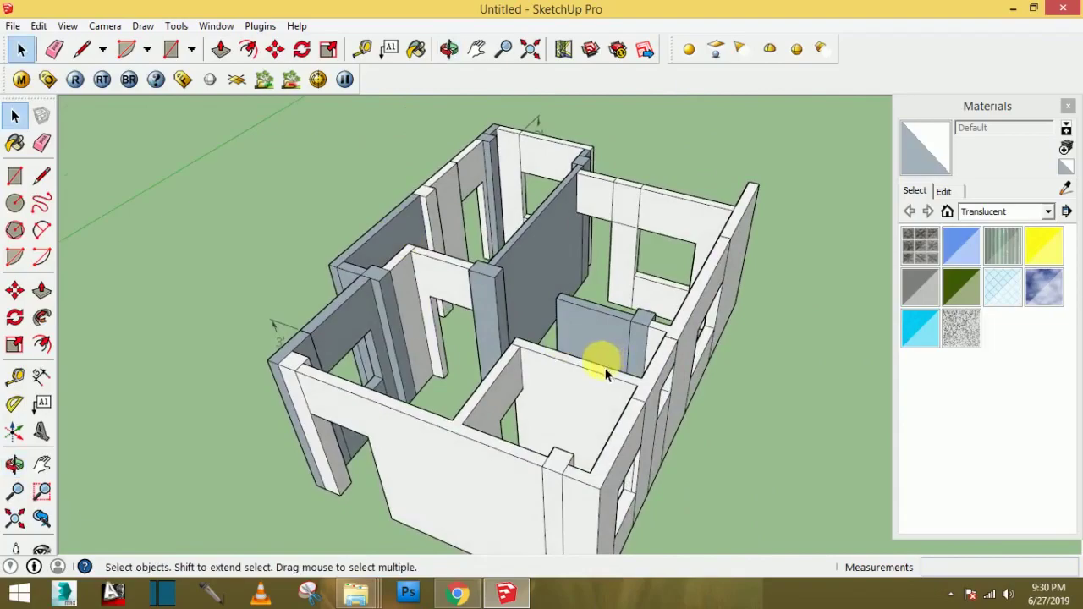
pyautogui.moveTo(606, 375)
pyautogui.mouseDown(button='middle')
pyautogui.moveTo(519, 288)
pyautogui.moveTo(573, 363)
pyautogui.moveTo(536, 344)
pyautogui.moveTo(440, 338)
pyautogui.moveTo(854, 350)
pyautogui.moveTo(455, 380)
pyautogui.moveTo(514, 330)
pyautogui.mouseUp(button='middle')
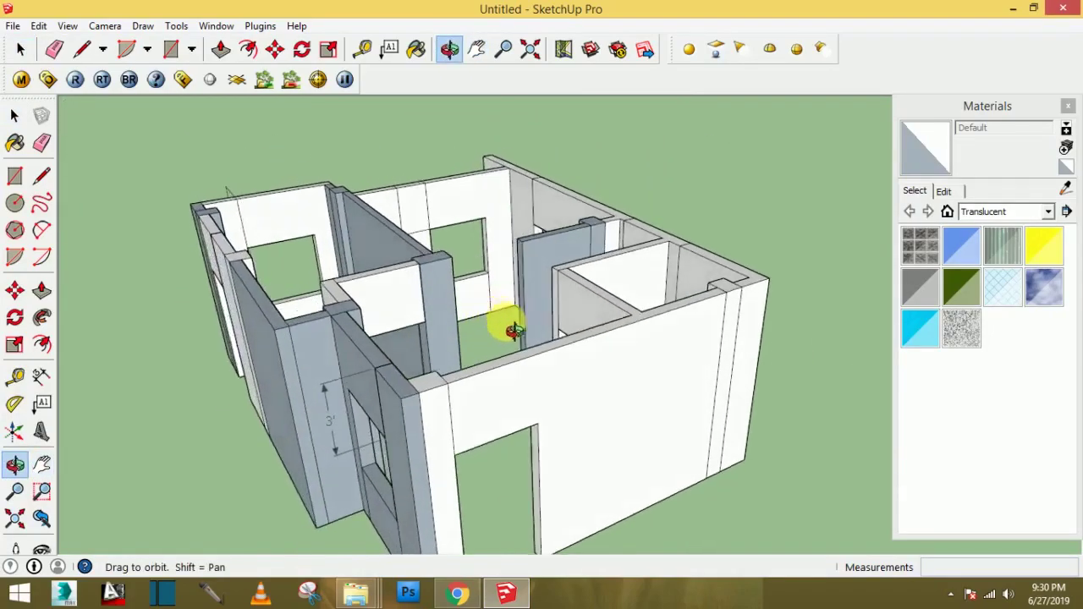
pyautogui.moveTo(513, 330)
pyautogui.mouseDown()
pyautogui.moveTo(500, 358)
pyautogui.moveTo(505, 307)
pyautogui.moveTo(493, 276)
pyautogui.moveTo(658, 290)
pyautogui.moveTo(279, 393)
pyautogui.mouseUp()
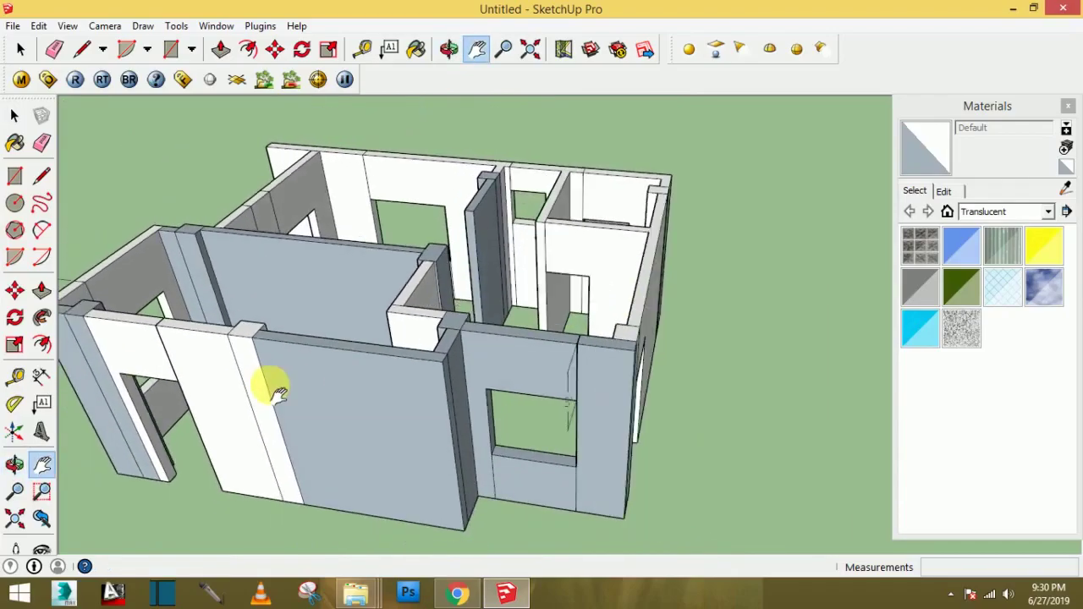
pyautogui.moveTo(279, 394)
pyautogui.mouseDown(button='middle')
pyautogui.moveTo(265, 392)
pyautogui.moveTo(291, 370)
pyautogui.mouseUp(button='middle')
pyautogui.press('o')
pyautogui.moveTo(333, 367)
pyautogui.mouseDown()
pyautogui.moveTo(425, 377)
pyautogui.moveTo(500, 418)
pyautogui.moveTo(506, 438)
pyautogui.moveTo(382, 423)
pyautogui.moveTo(309, 381)
pyautogui.moveTo(319, 390)
pyautogui.moveTo(242, 442)
pyautogui.mouseUp()
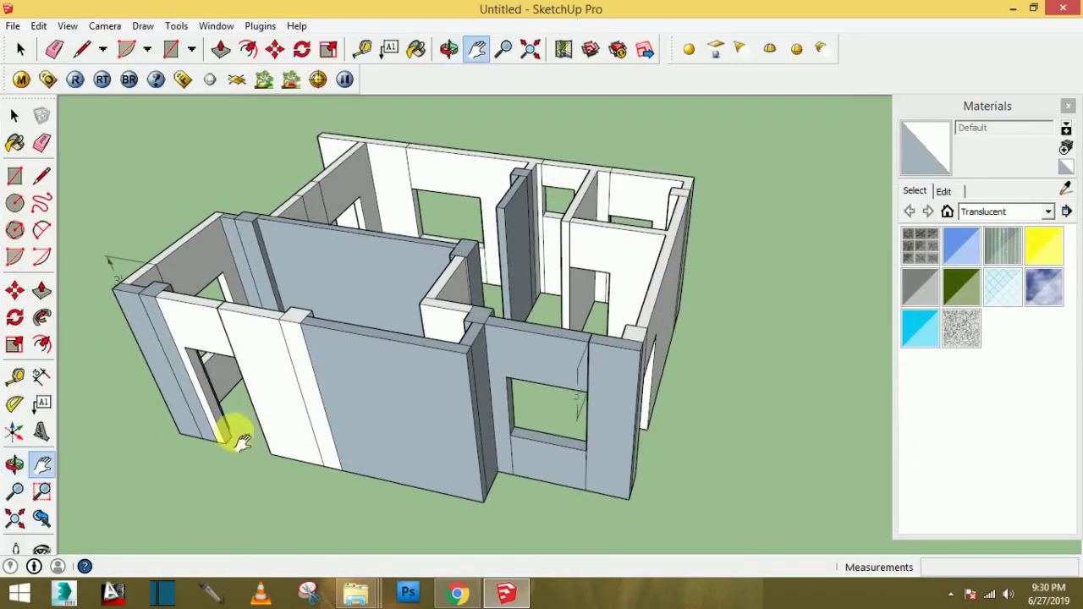